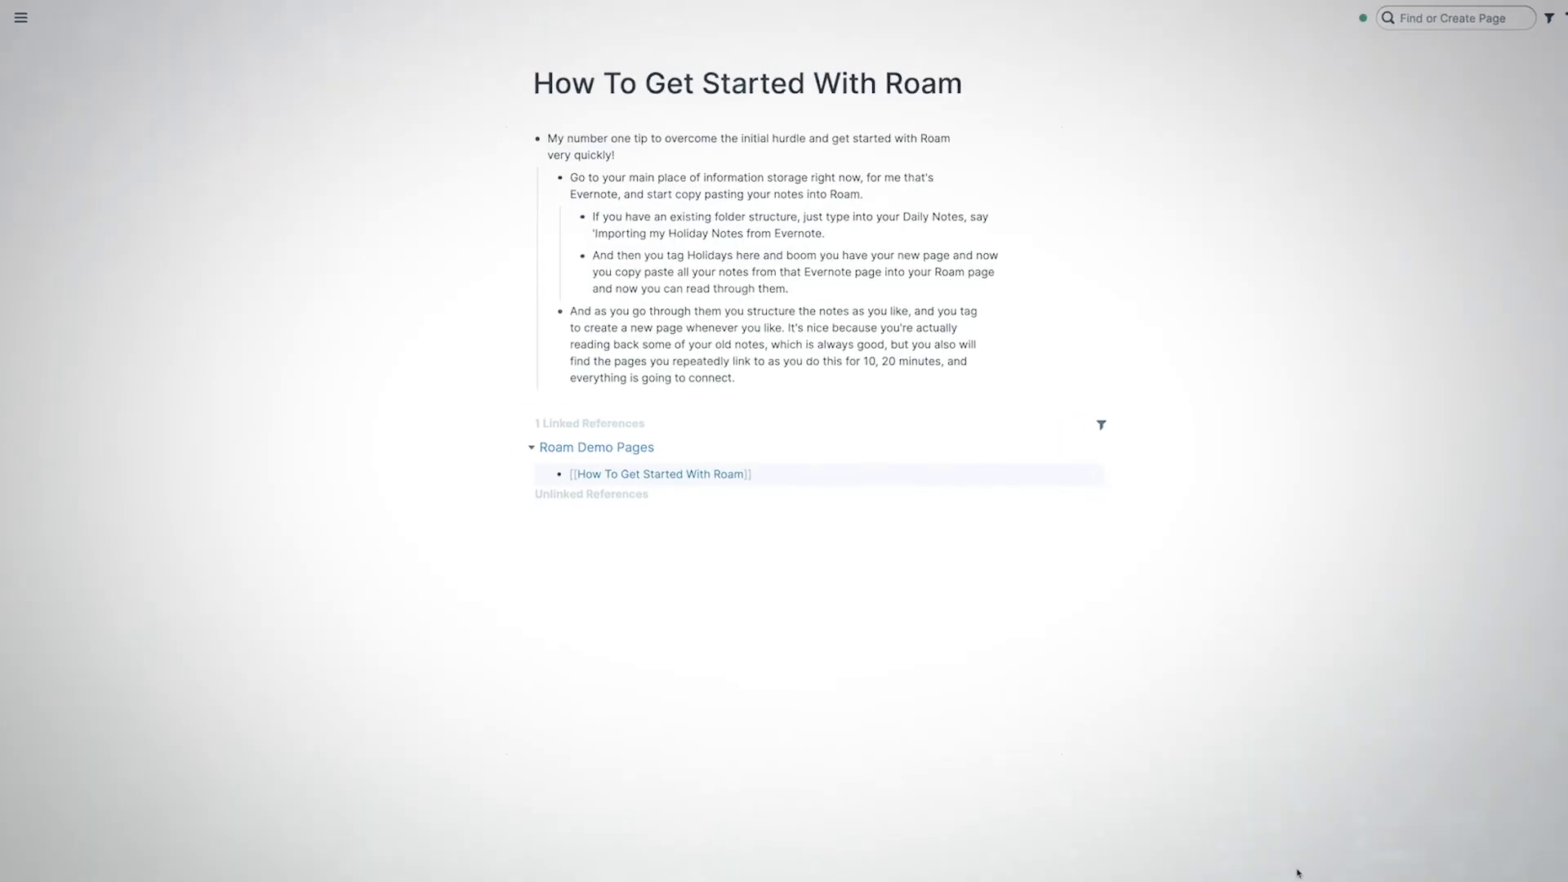
Step: Write "Welcome to My Channel" in the January 7th, 2021 daily note and link "My Channel" as a page
text(Welcome to My Ch)
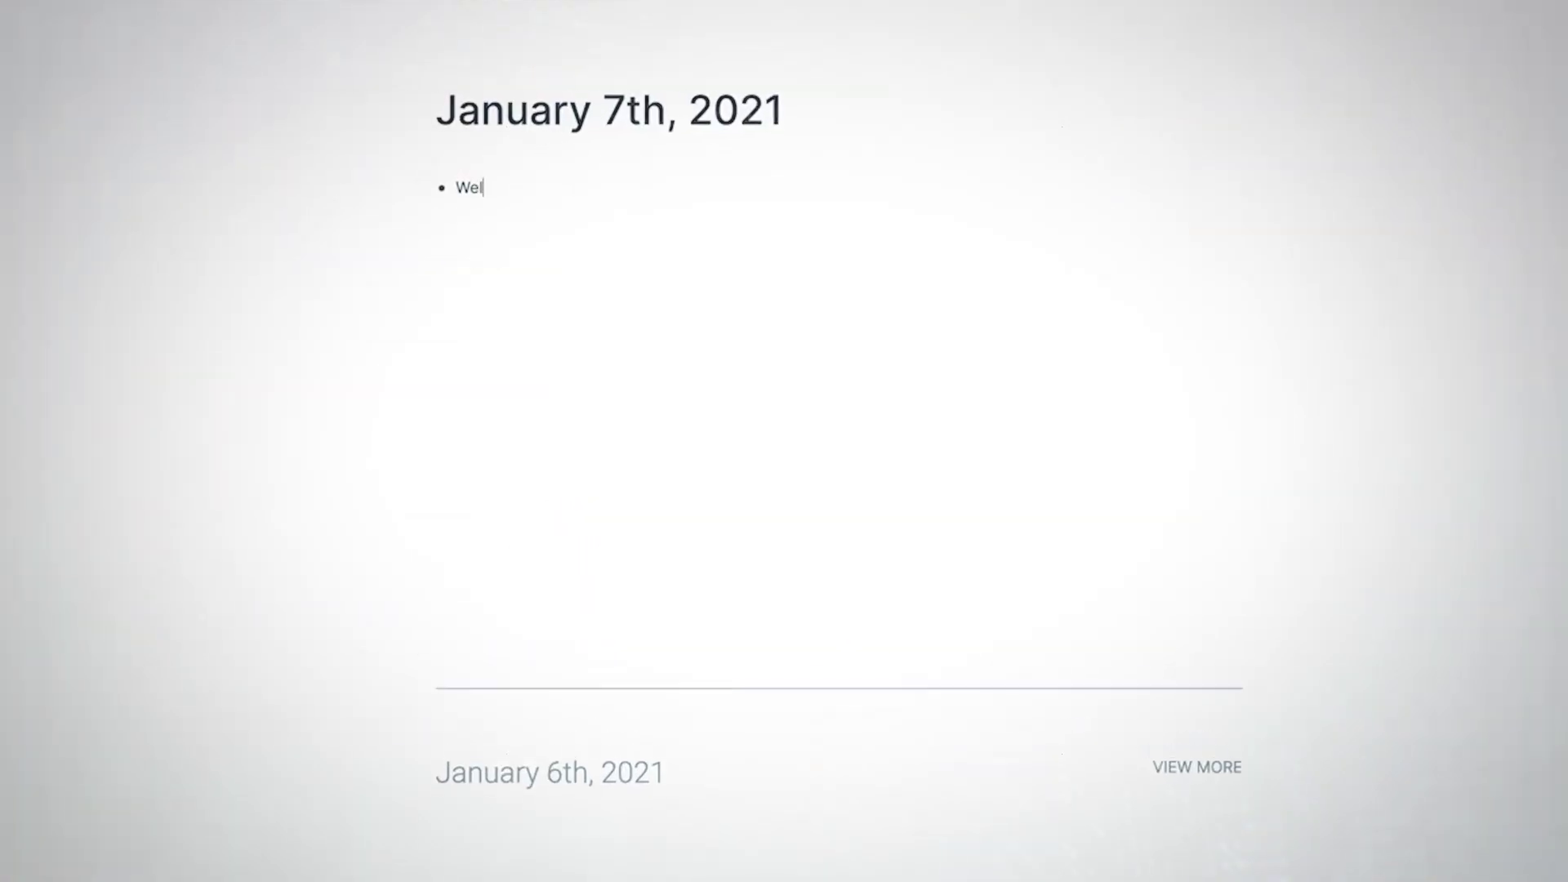
text(annel)
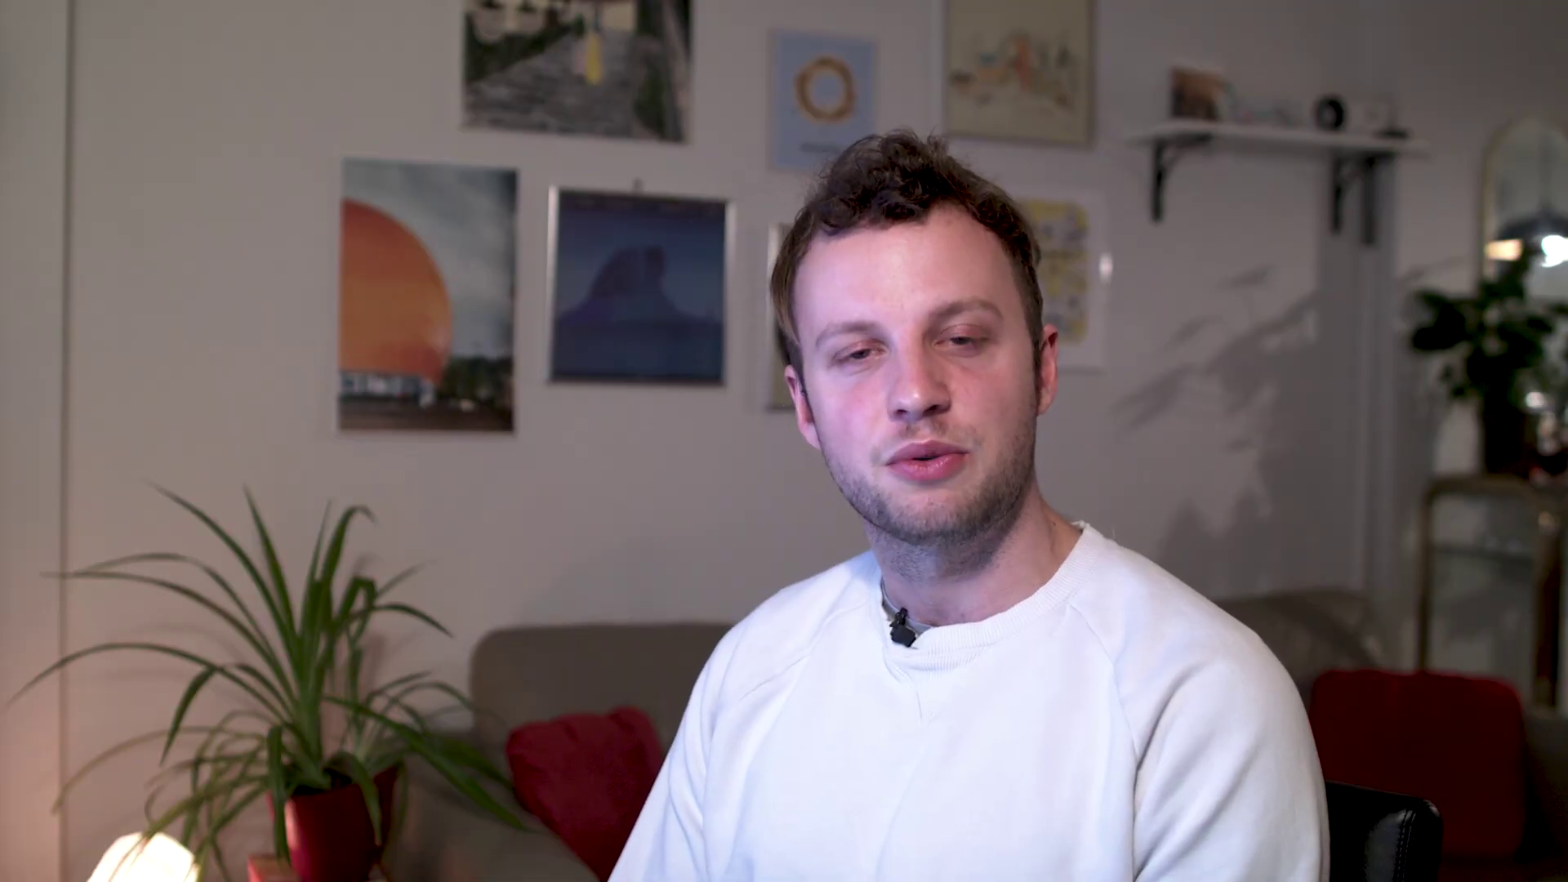
drag(679, 208, 575, 212)
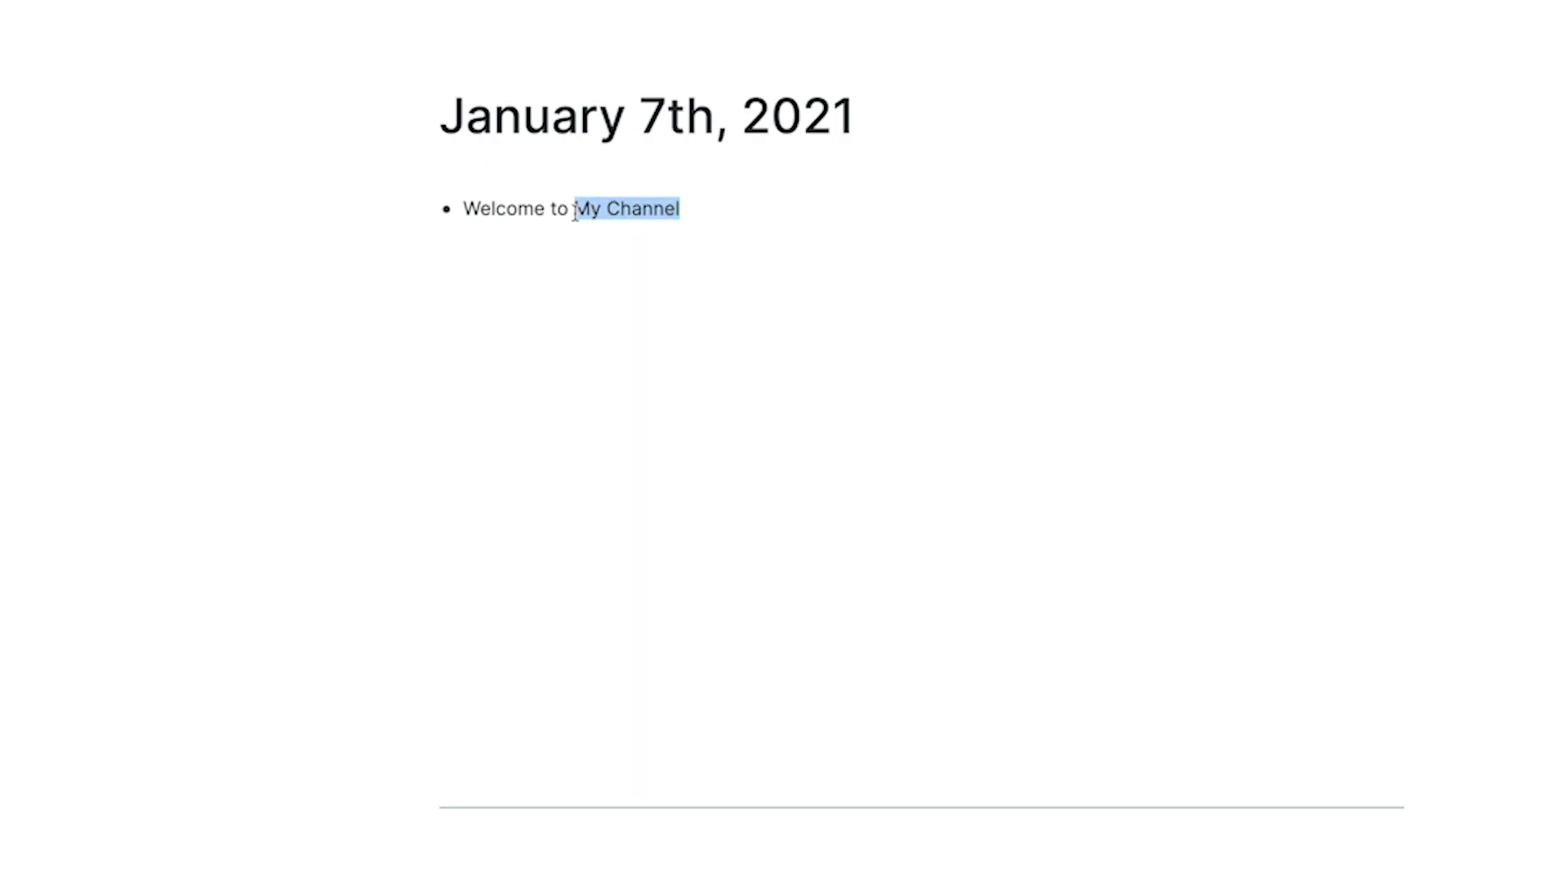
text([[)
click(508, 423)
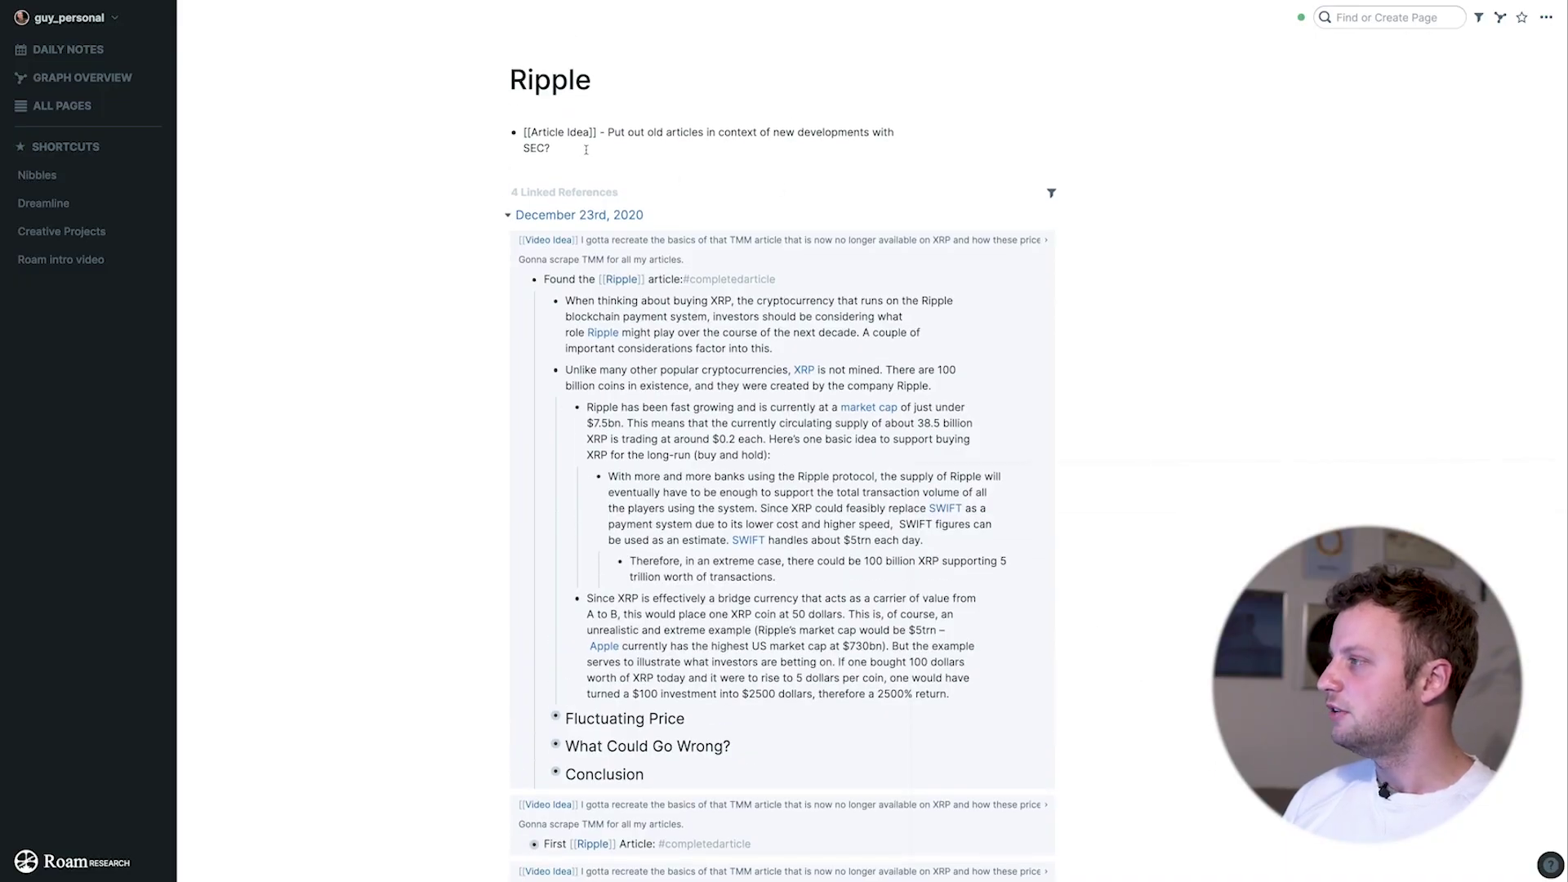
Step: Add the bullet "Cryptocurrency market cap, will XRP continue to rise? #investing" on the Ripple page, linking "Cryptocurrency" as a page
key(Return)
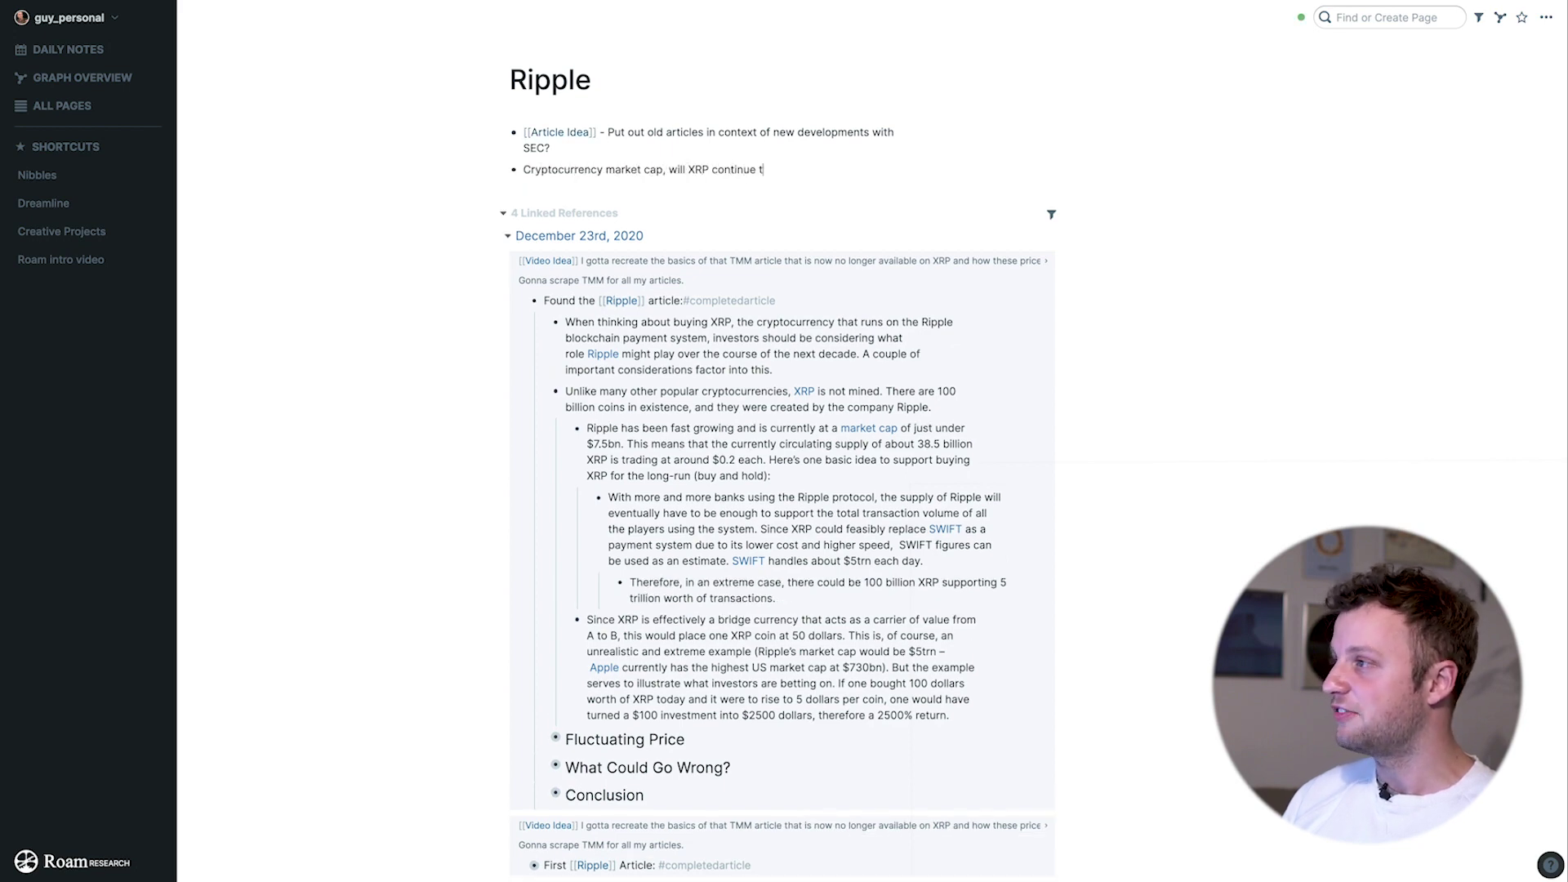
drag(603, 169, 536, 171)
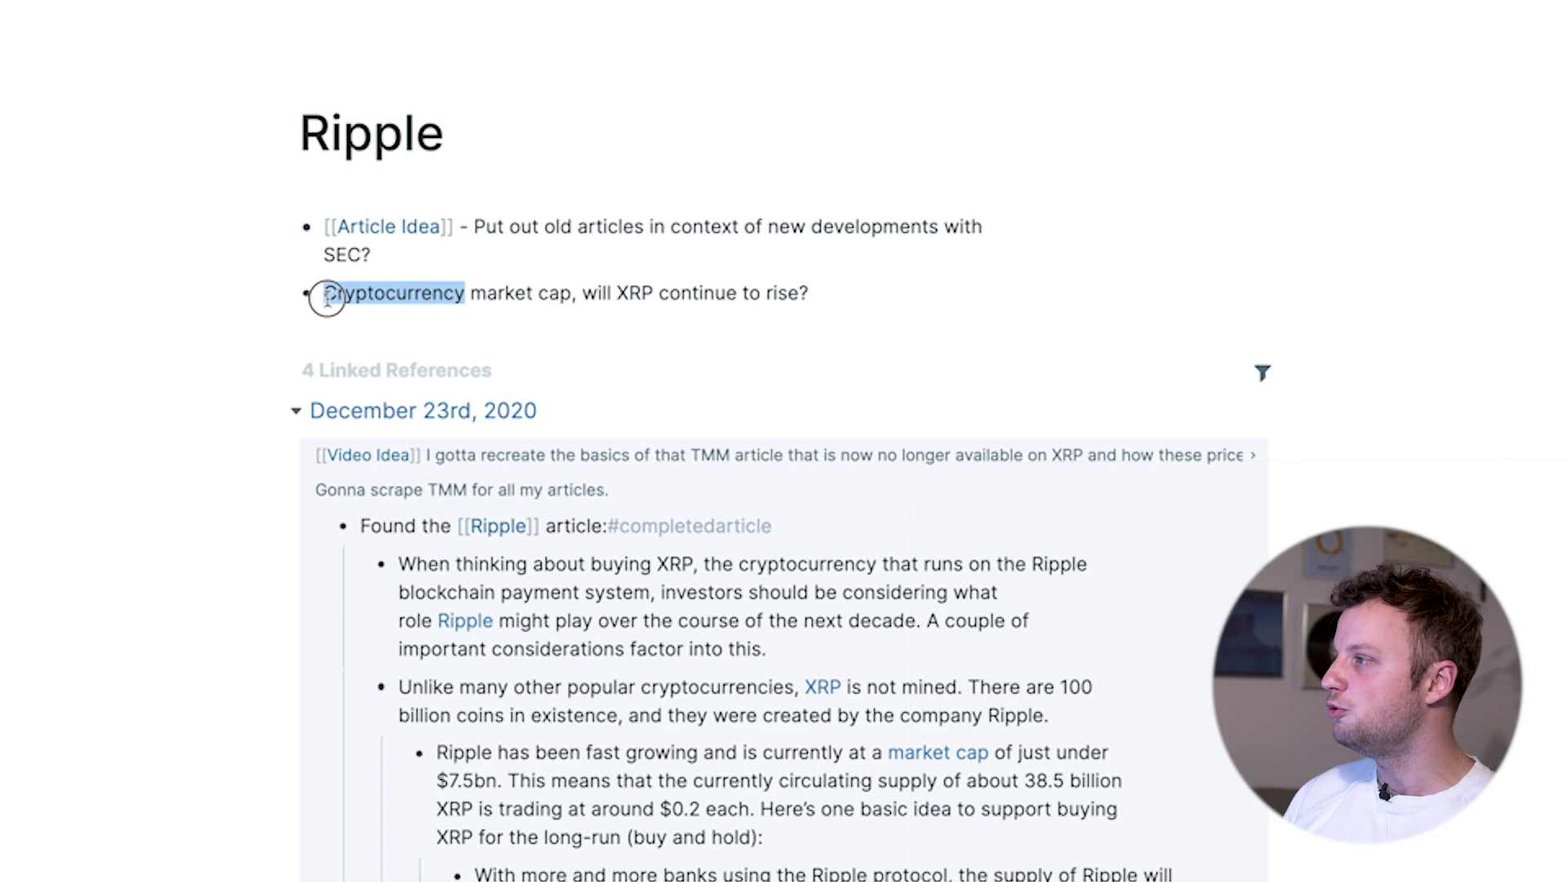
text([[)
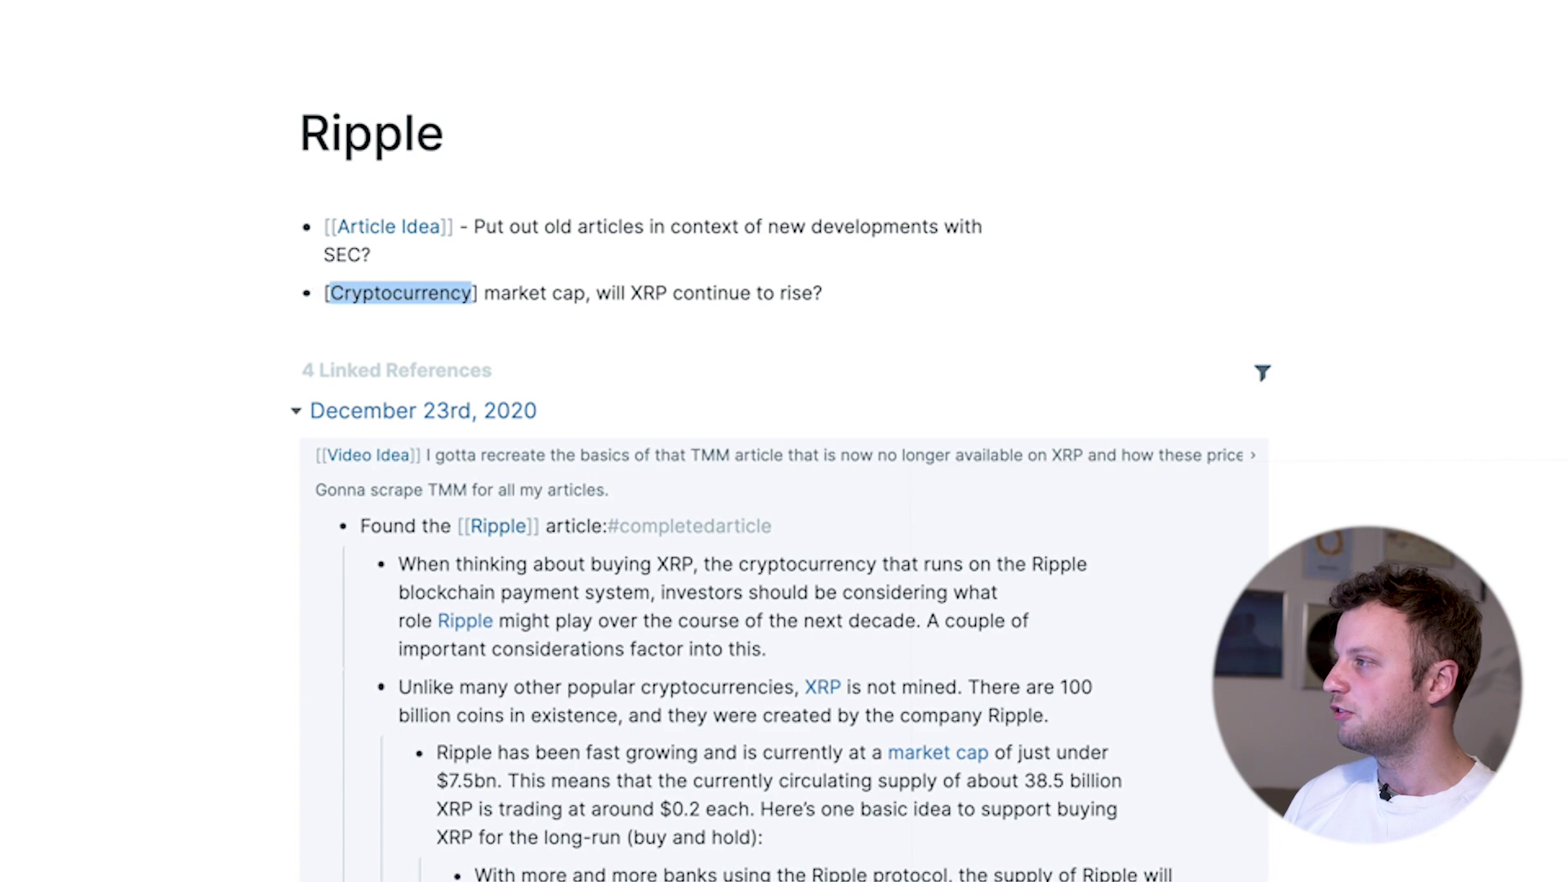
click(107, 359)
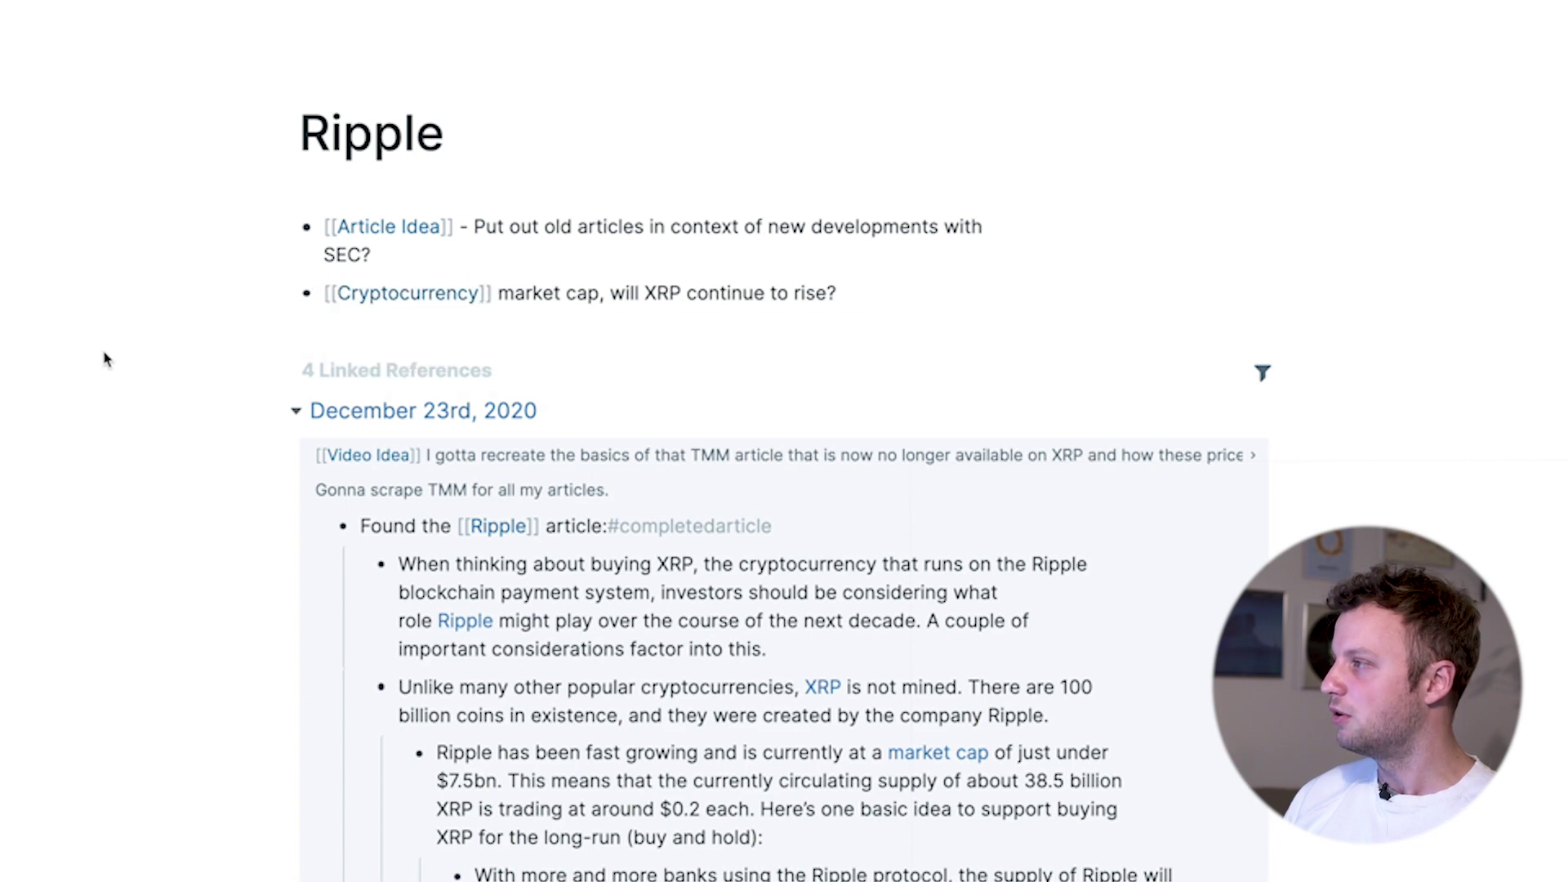
click(863, 288)
text(#investing)
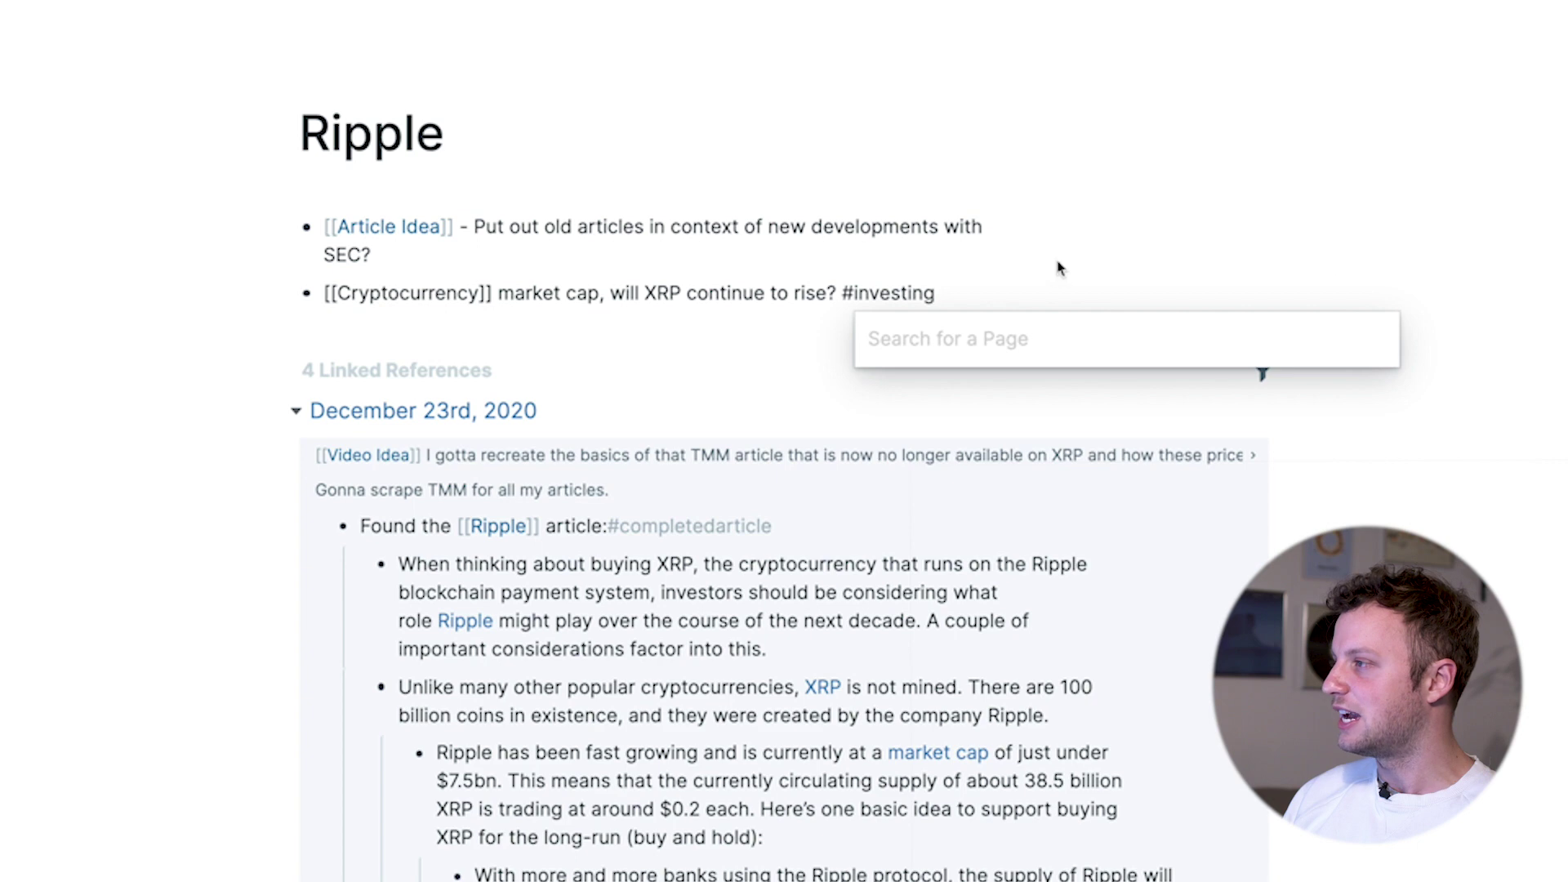
click(1058, 268)
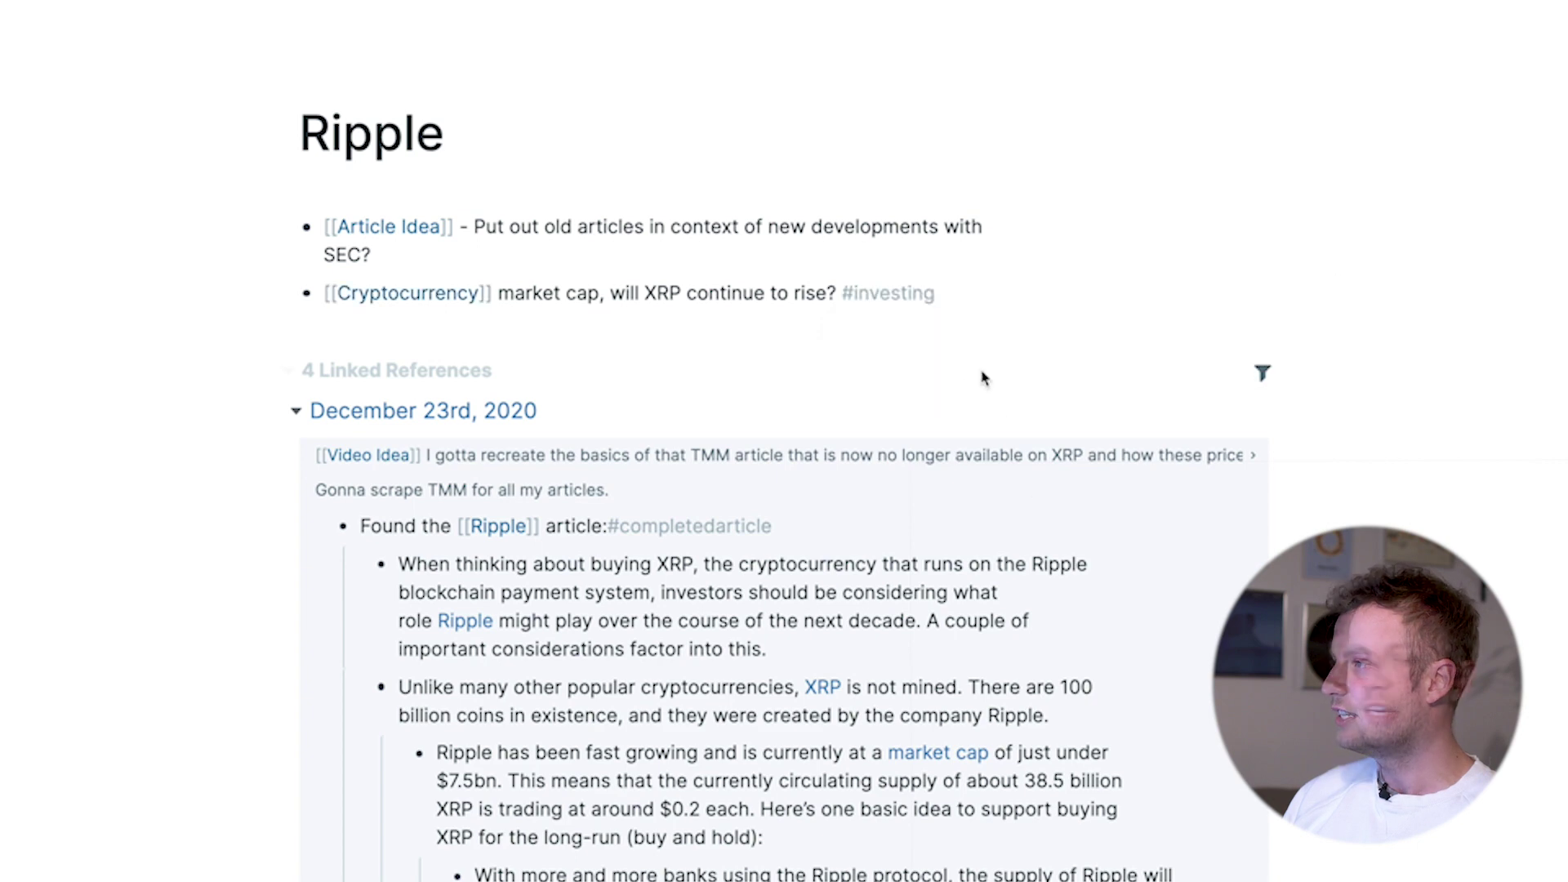
Step: Open the linked Cryptocurrency page and return to the Ripple page through its linked reference
click(409, 295)
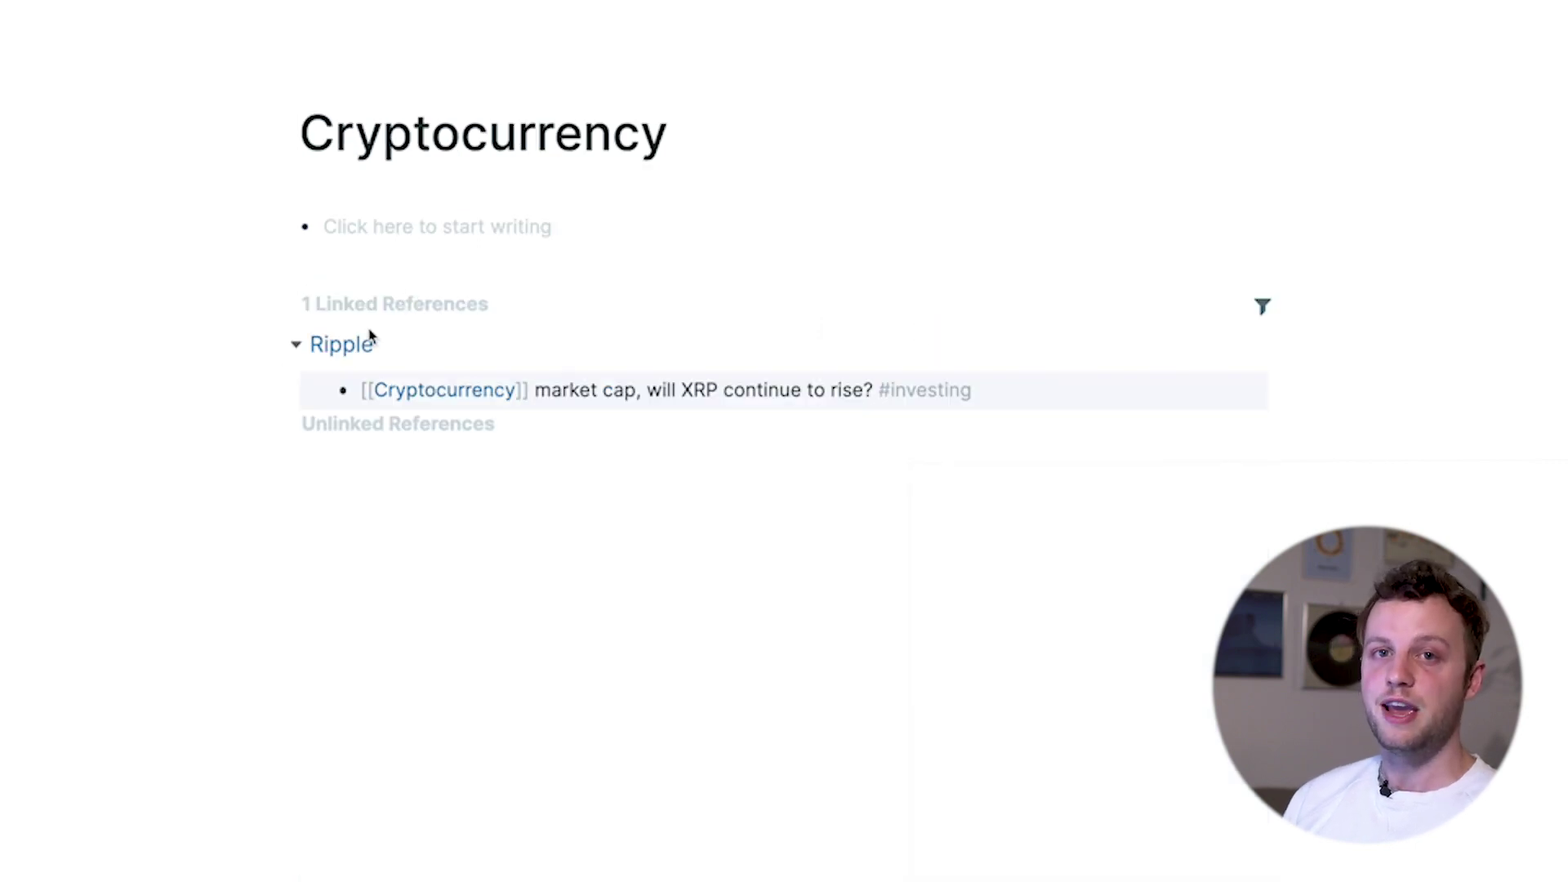
click(342, 346)
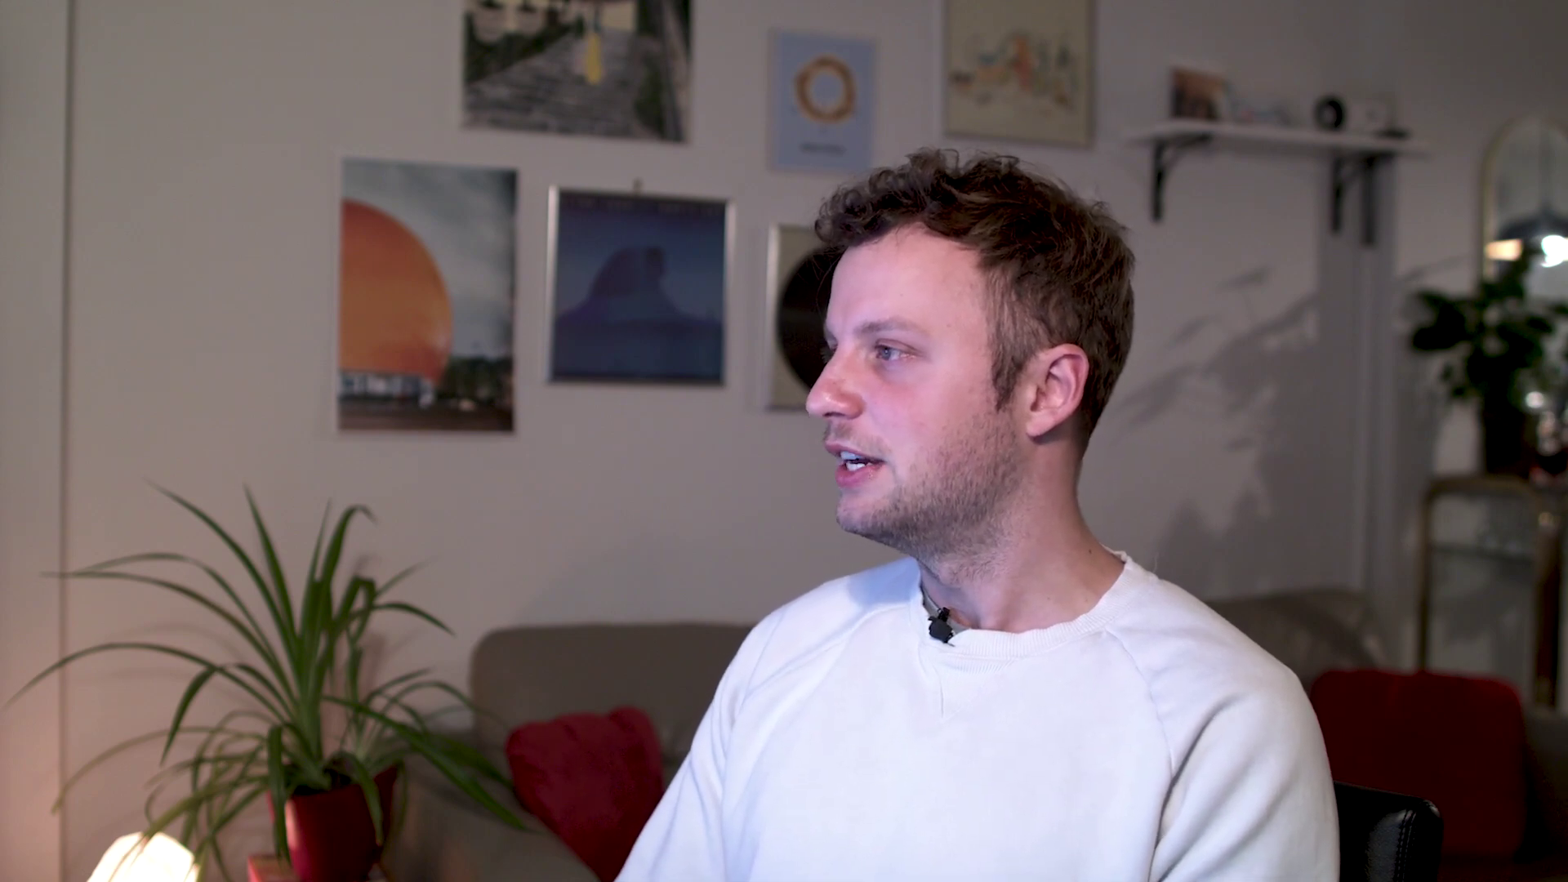
Step: Add "Thinking about Ripple and upcoming trading suspension" to the January 8th, 2021 note and link "Ripple" as a page
text(hinking about Rippl)
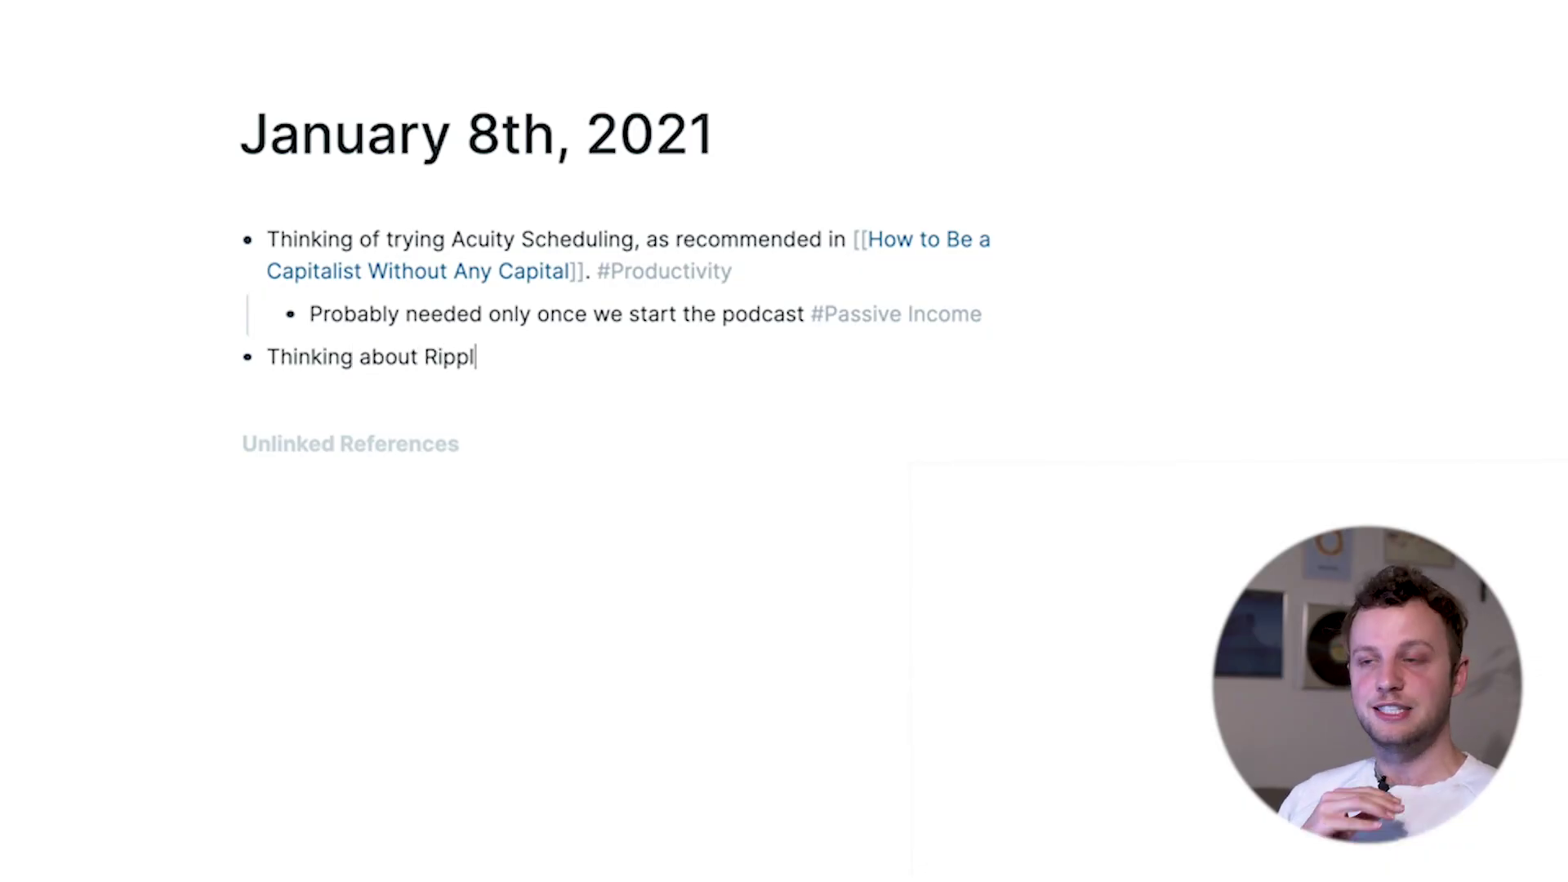
text(e and upcoming trading suspension)
double_click(427, 357)
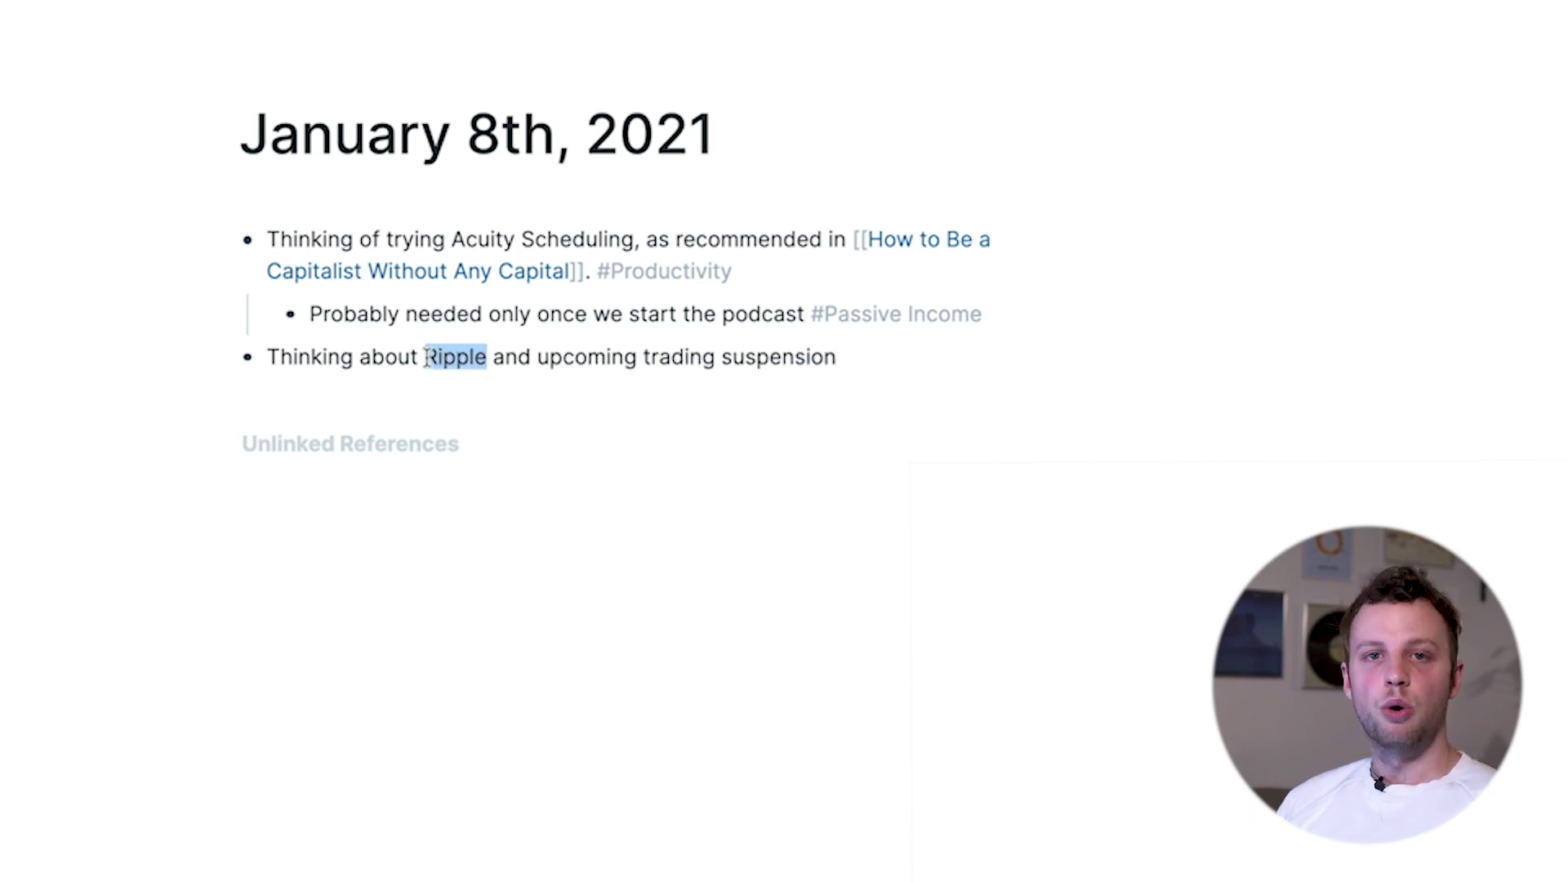
text([[)
Step: Find "XRP" and nest the block reference about 100 billion XRP supporting 5 trillion, followed by the bullet "Very interesting concept."
key(End)
key(Return)
key(Tab)
text(((XRP)
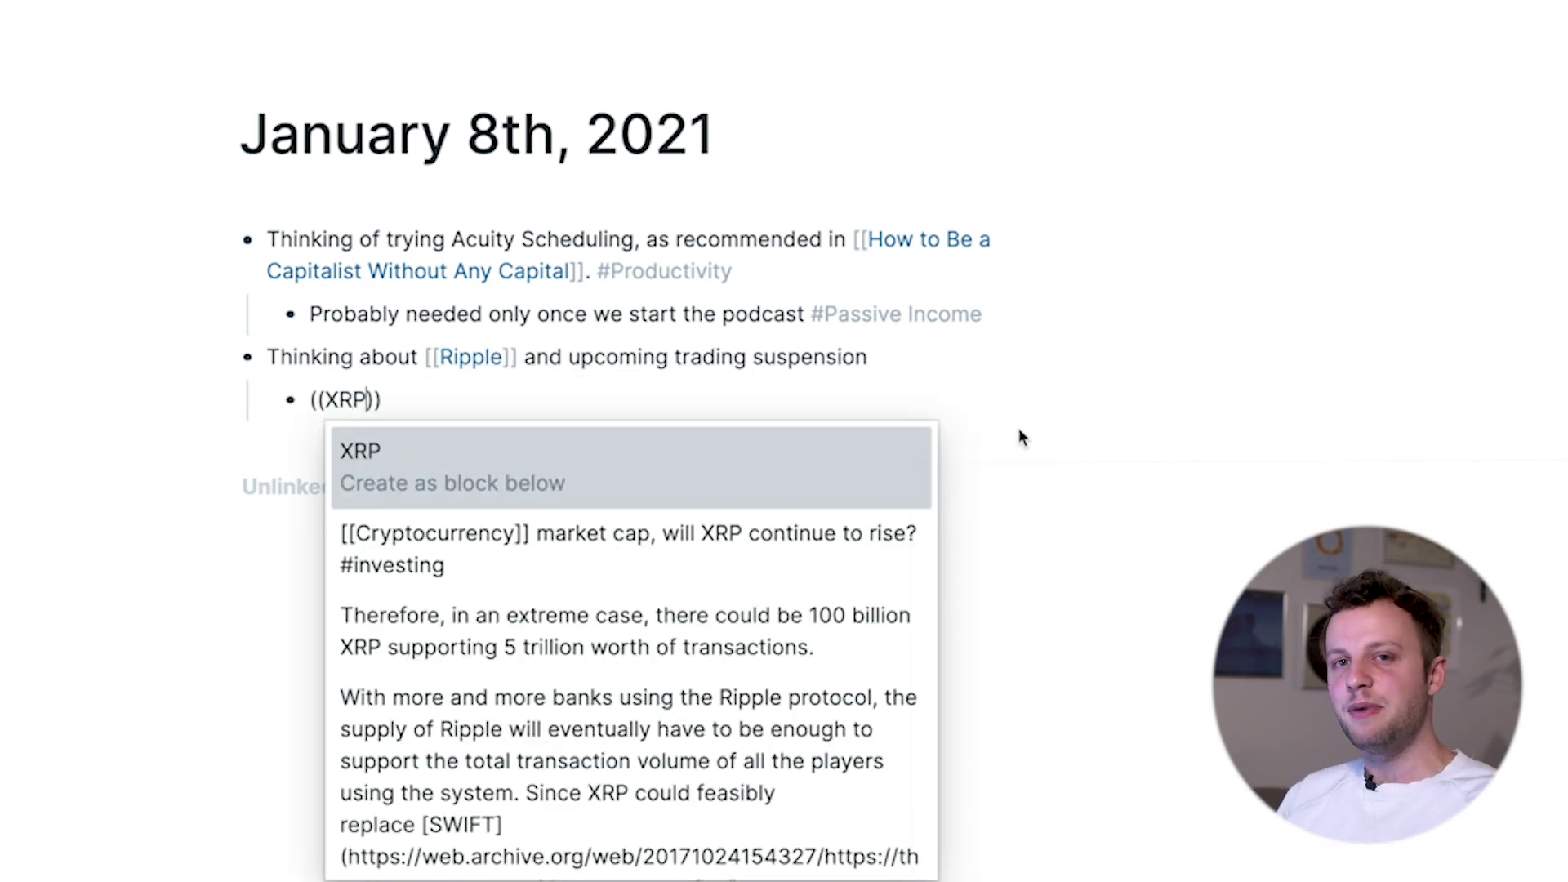
click(749, 645)
key(Return)
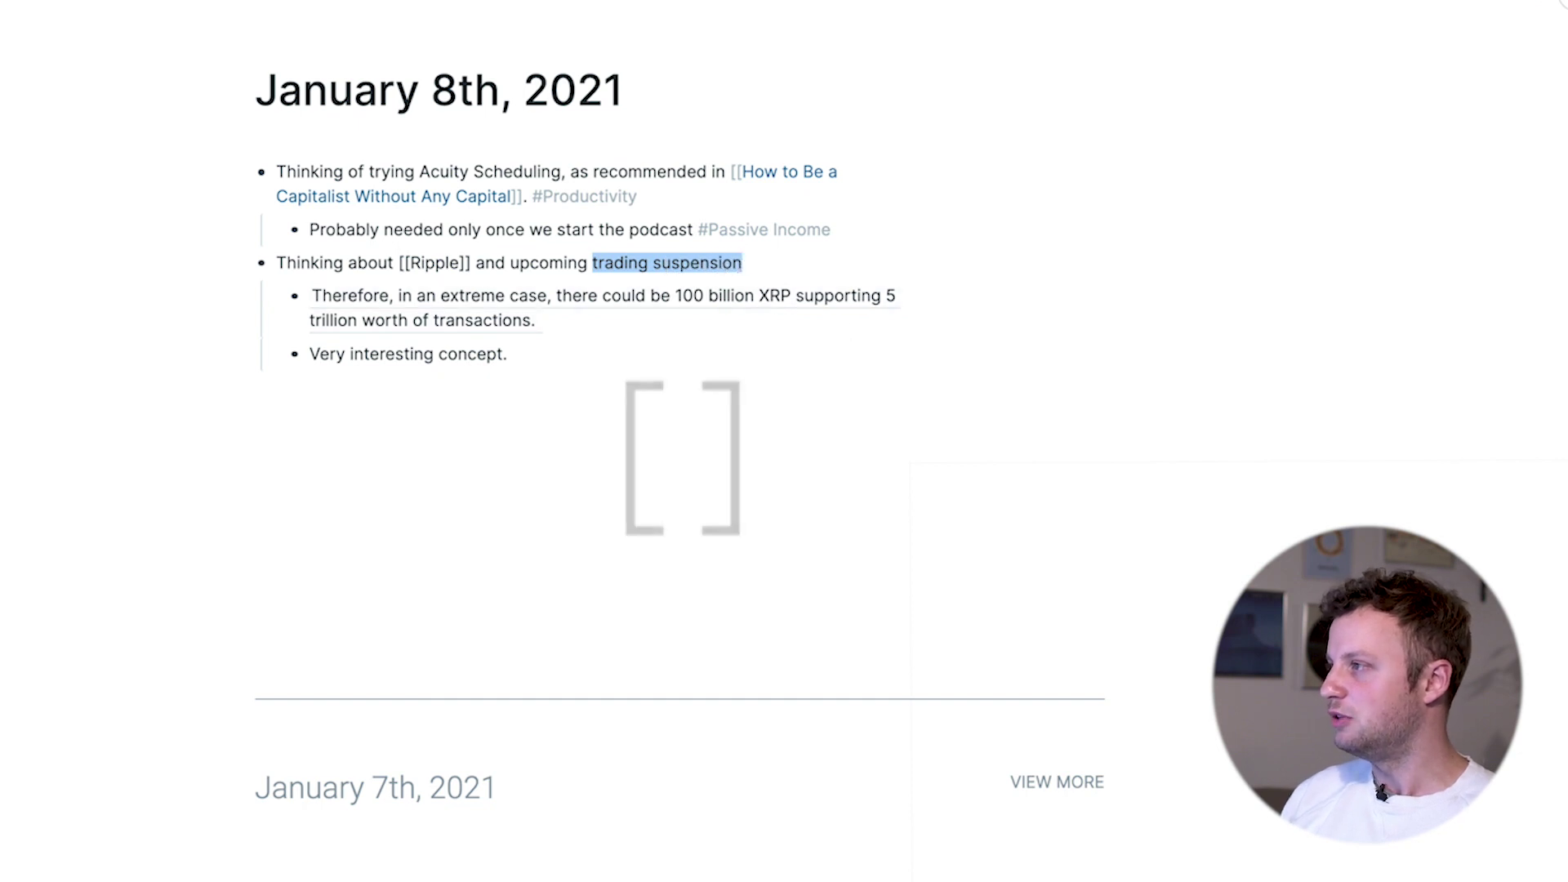
Step: Link "trading suspension" as a page, and visit that page before returning to January 8th, 2021
text([[)
click(833, 359)
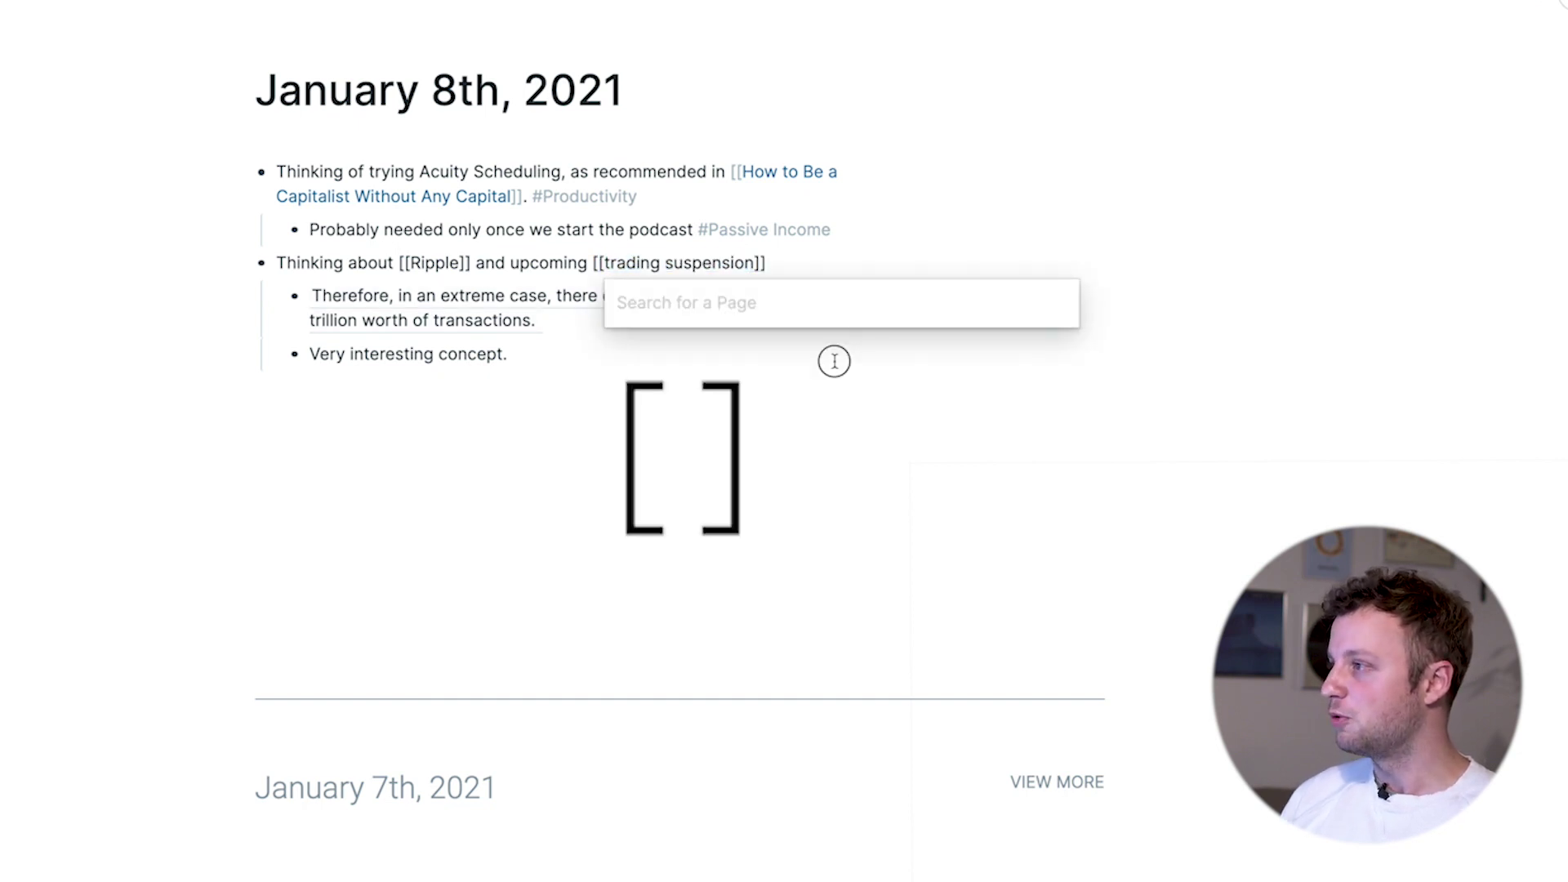
click(731, 265)
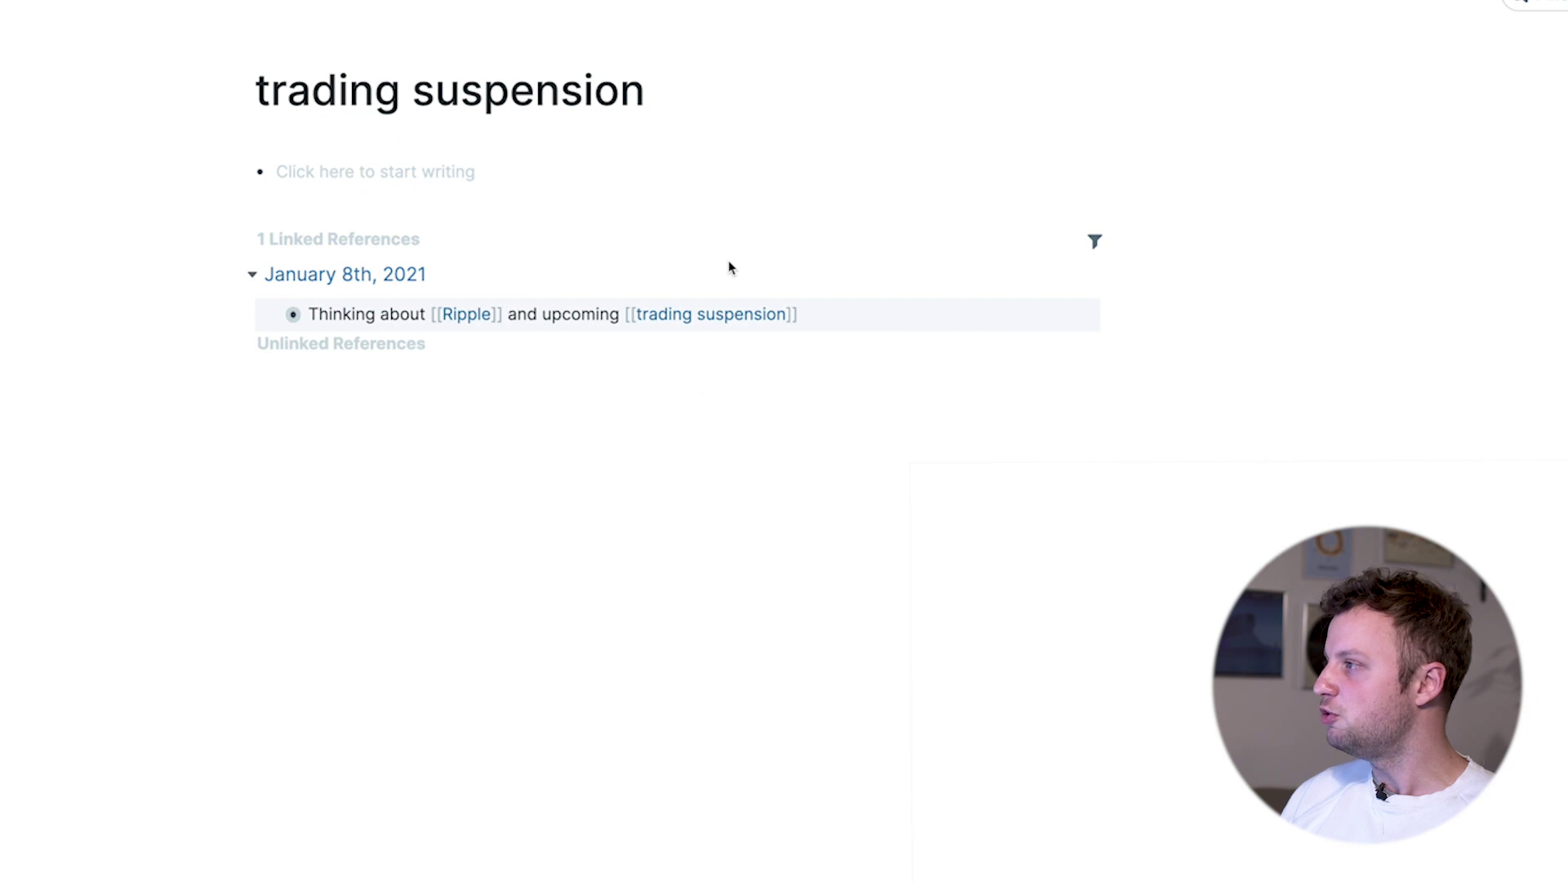
click(337, 275)
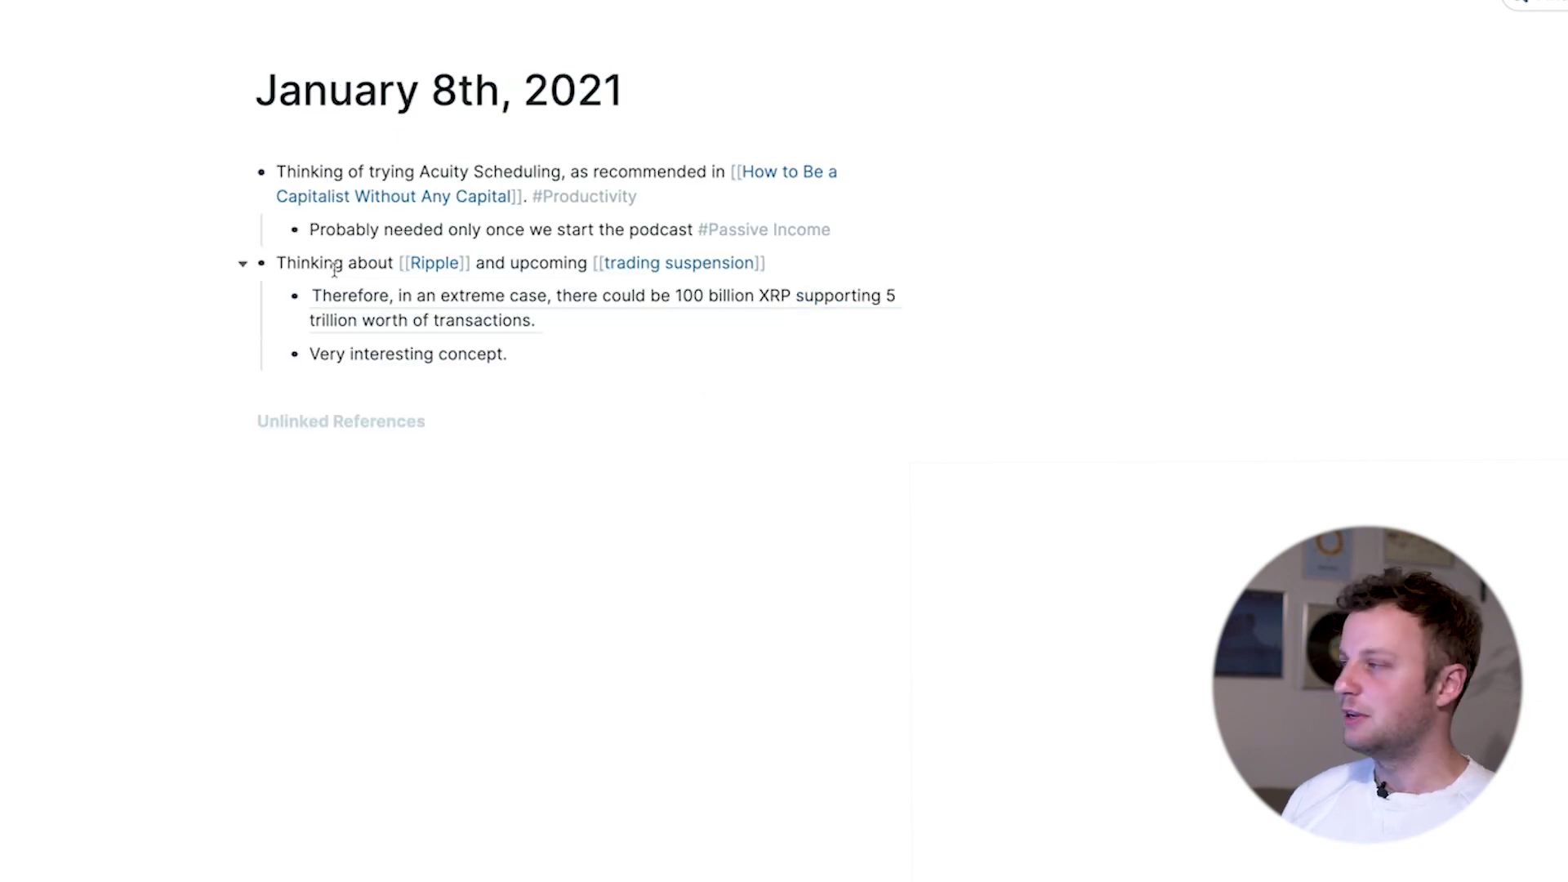
Step: Add the nested bullet "Bitcoin hits ATH today, what does that mean for my portfolio?" and link "Bitcoin" to its existing page
click(513, 369)
key(Return)
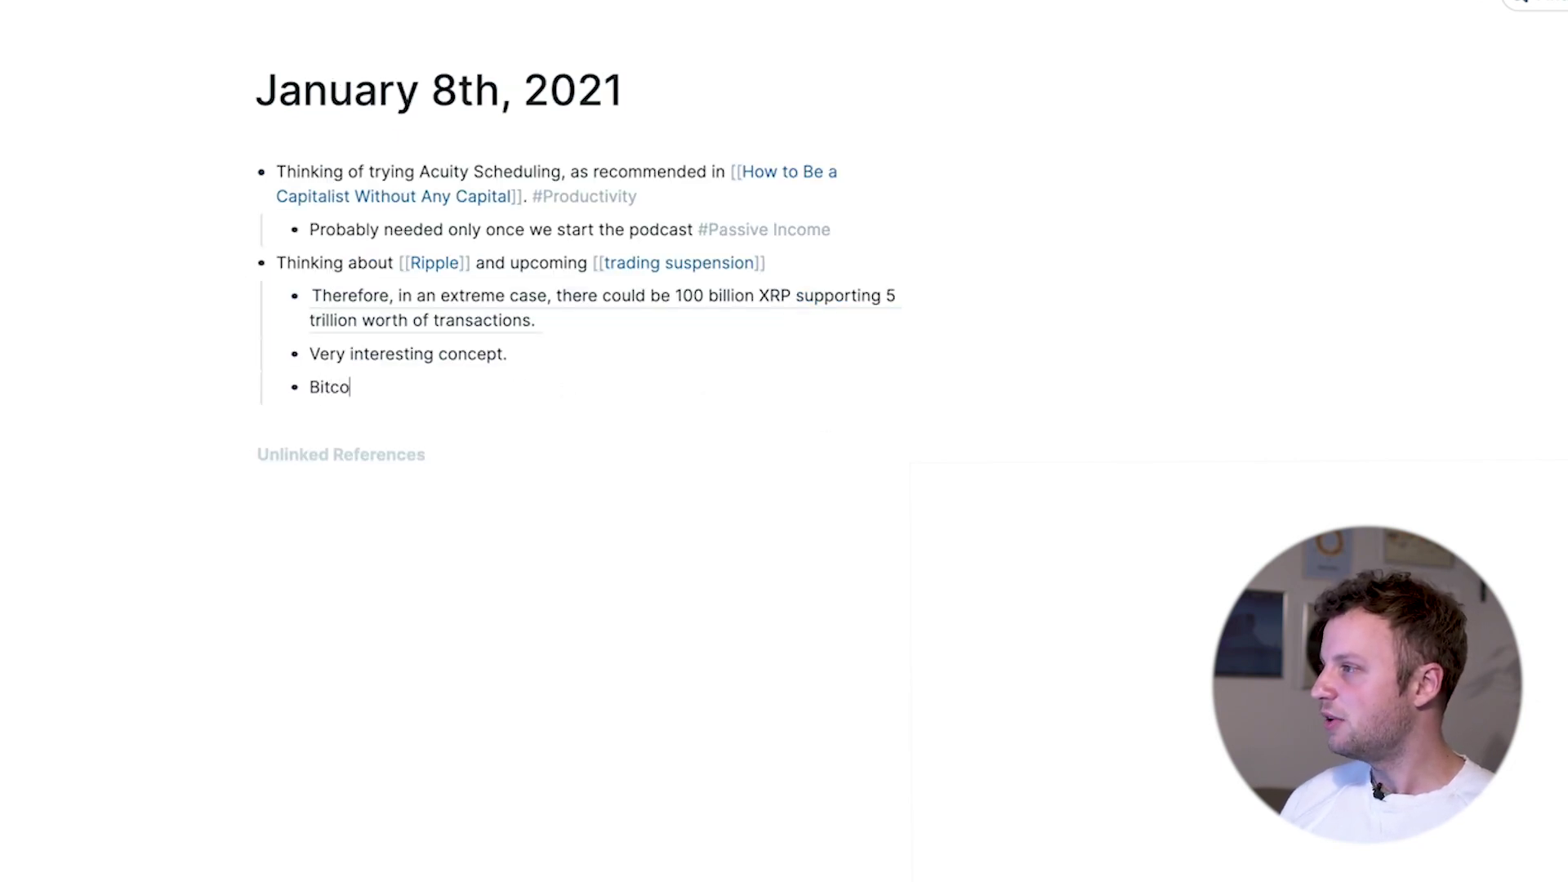
text(Bitcoin hits ATH today, what does that mean for my portfolio?)
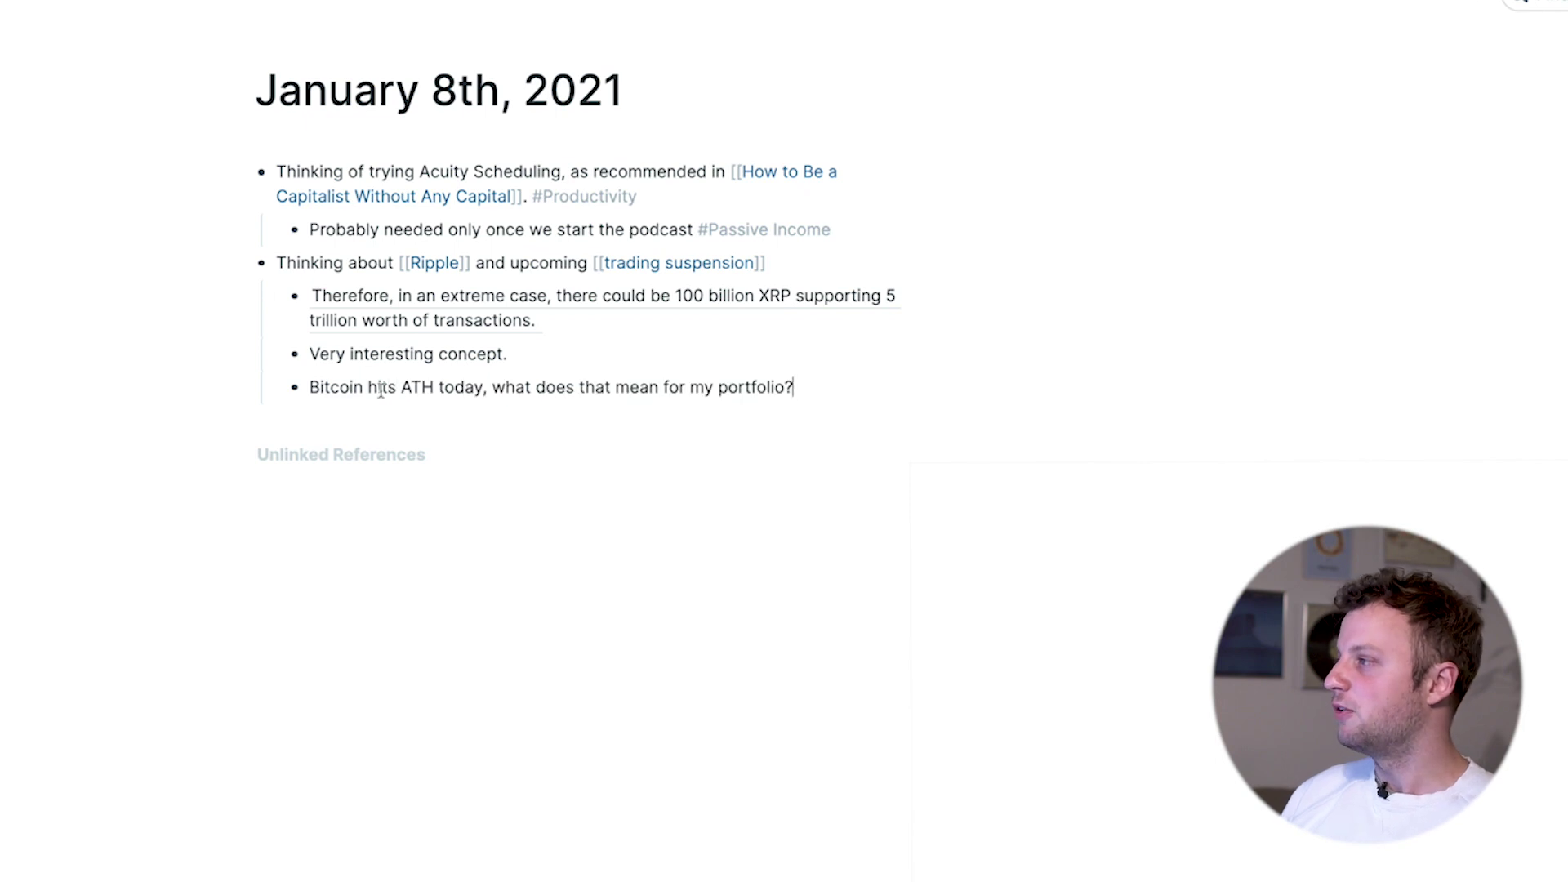
text([[)
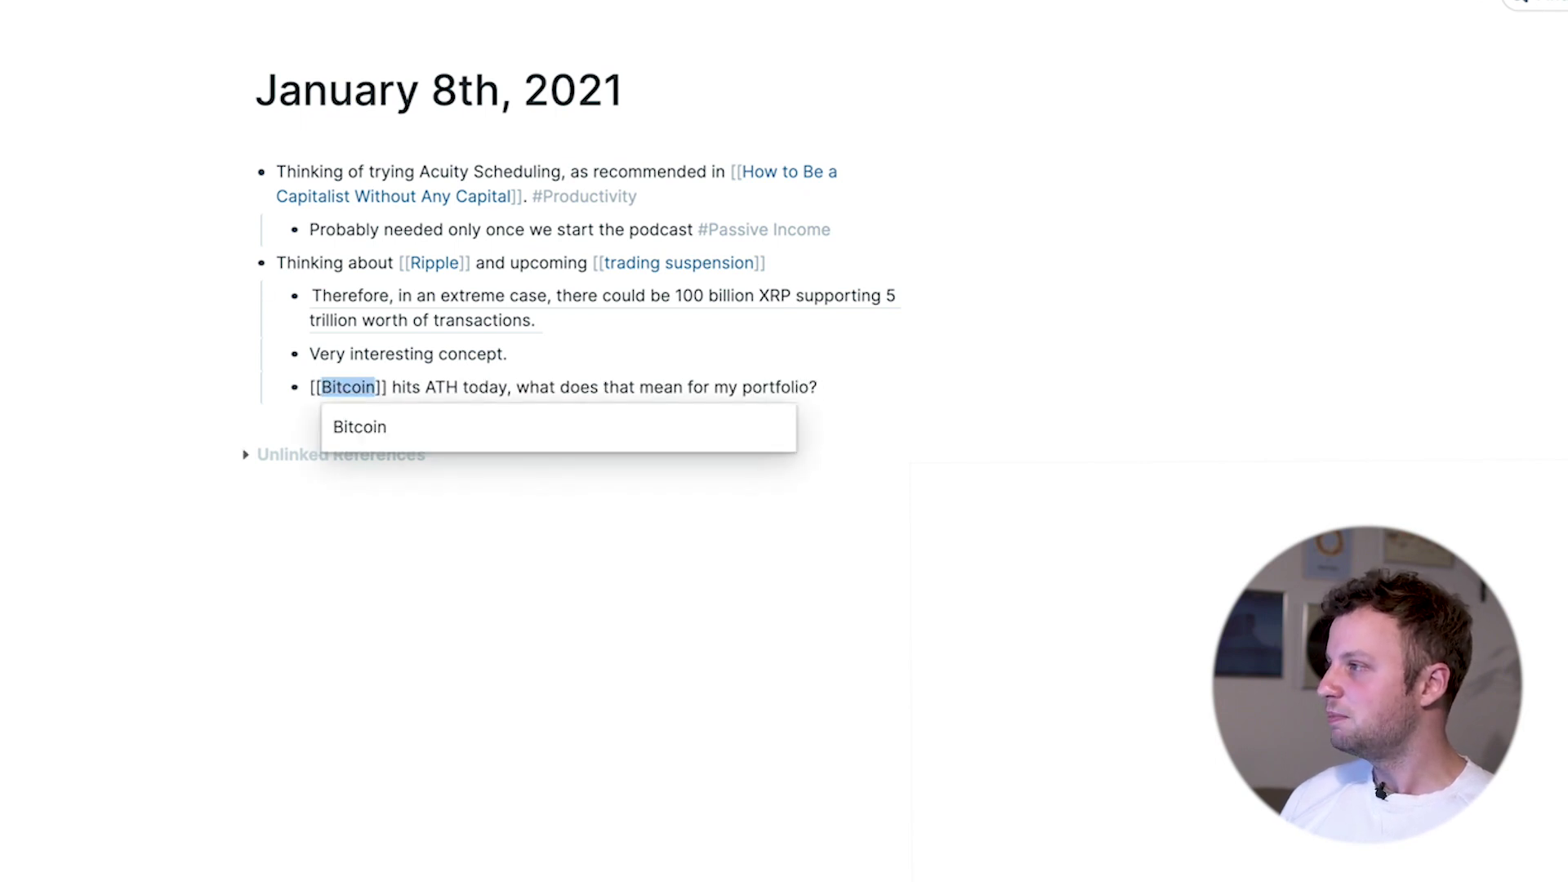
click(412, 430)
click(356, 390)
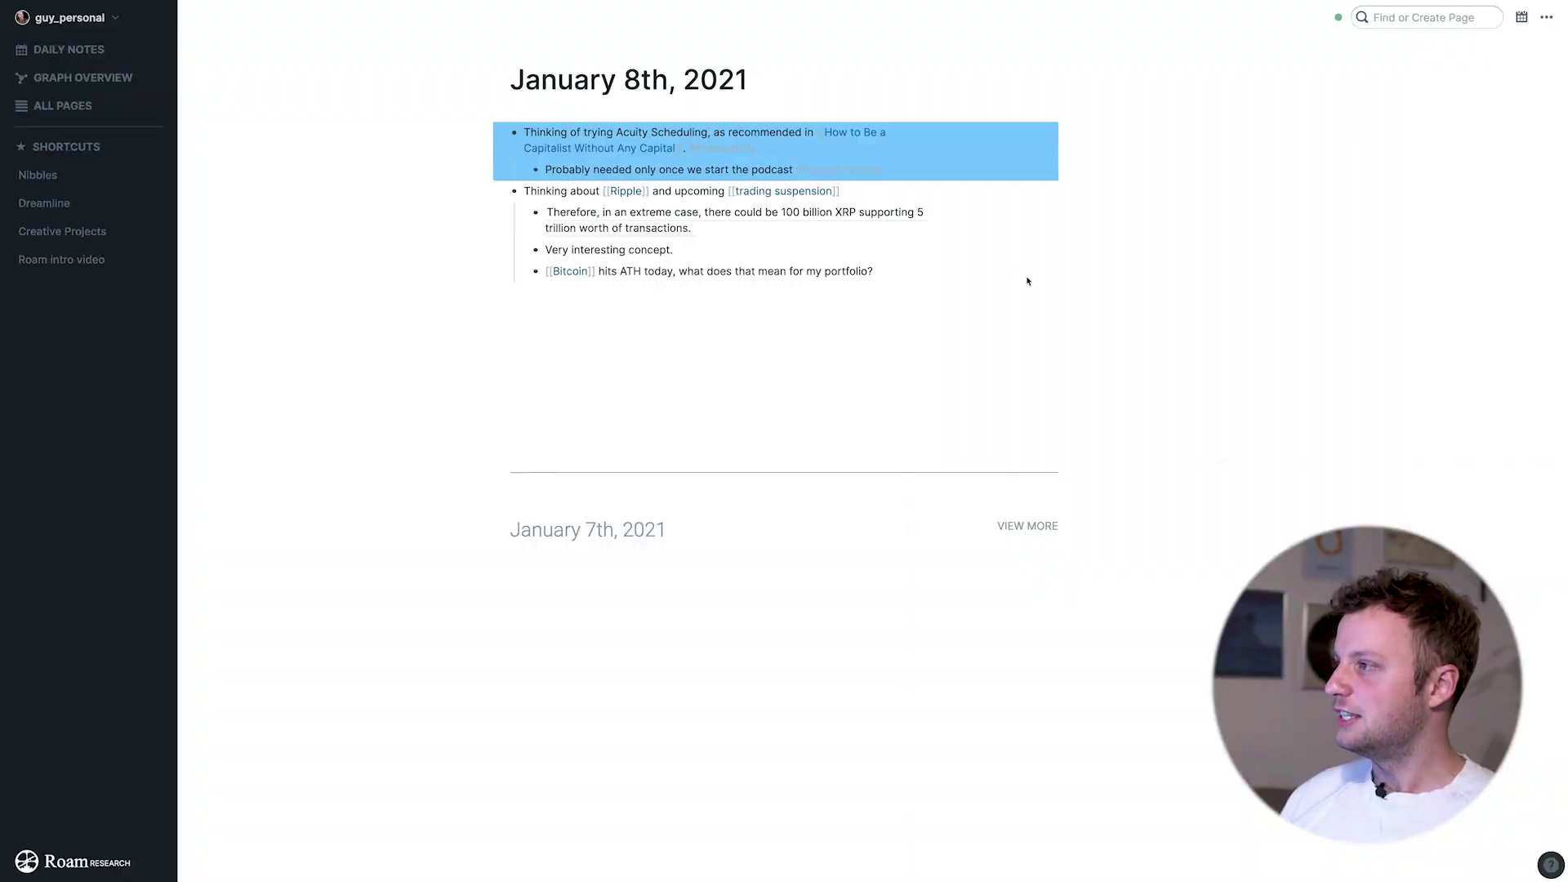
Step: Link the person's name in the bullet about discussing new currencies to its page and start an empty bullet beneath it
click(414, 200)
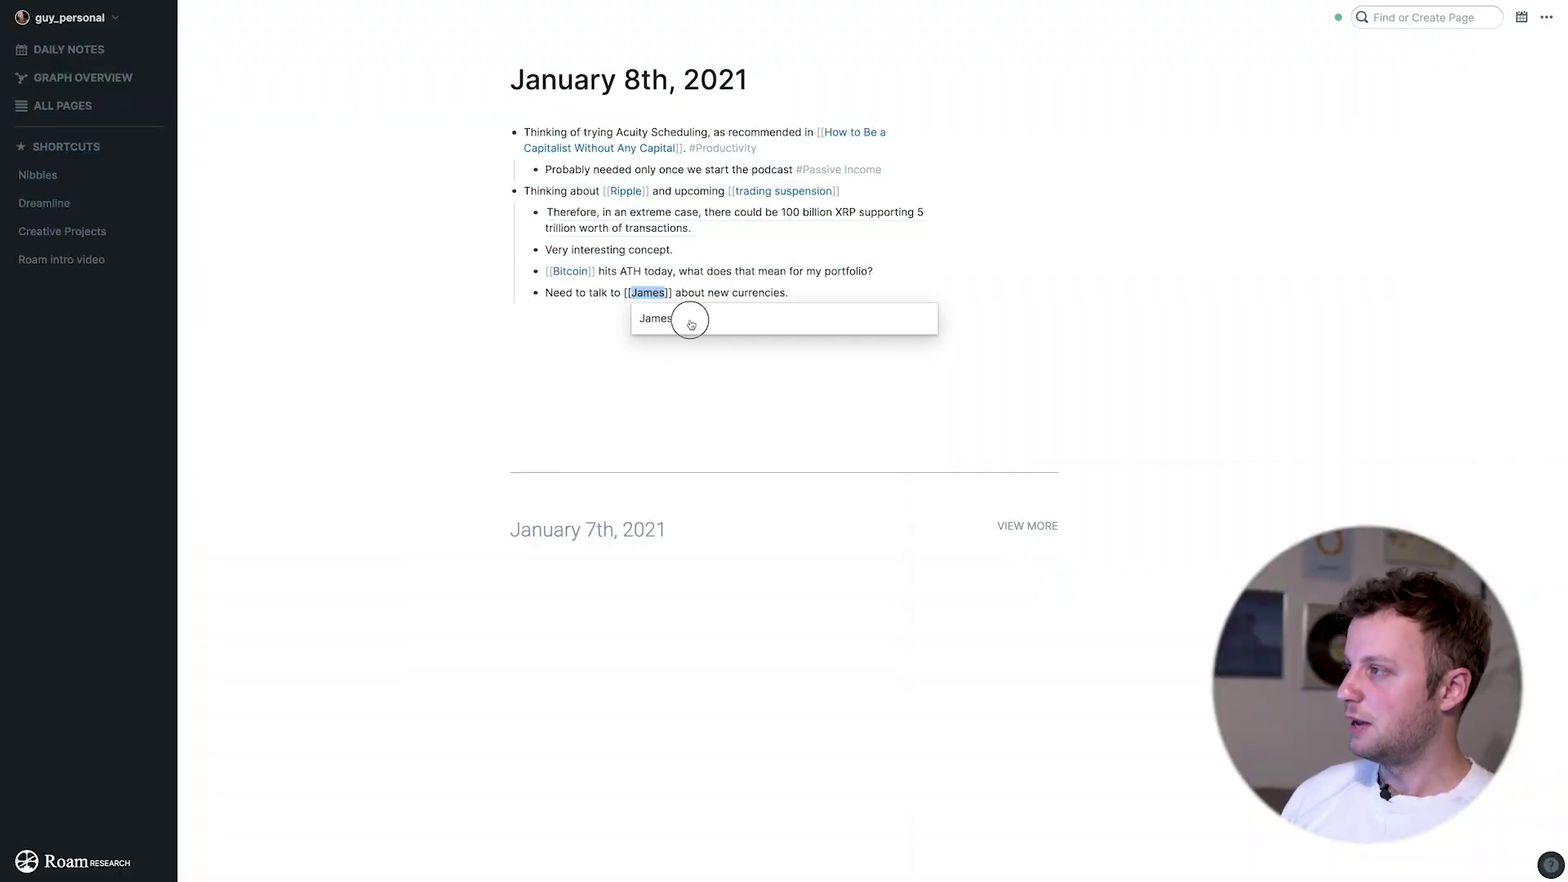
click(690, 324)
key(Return)
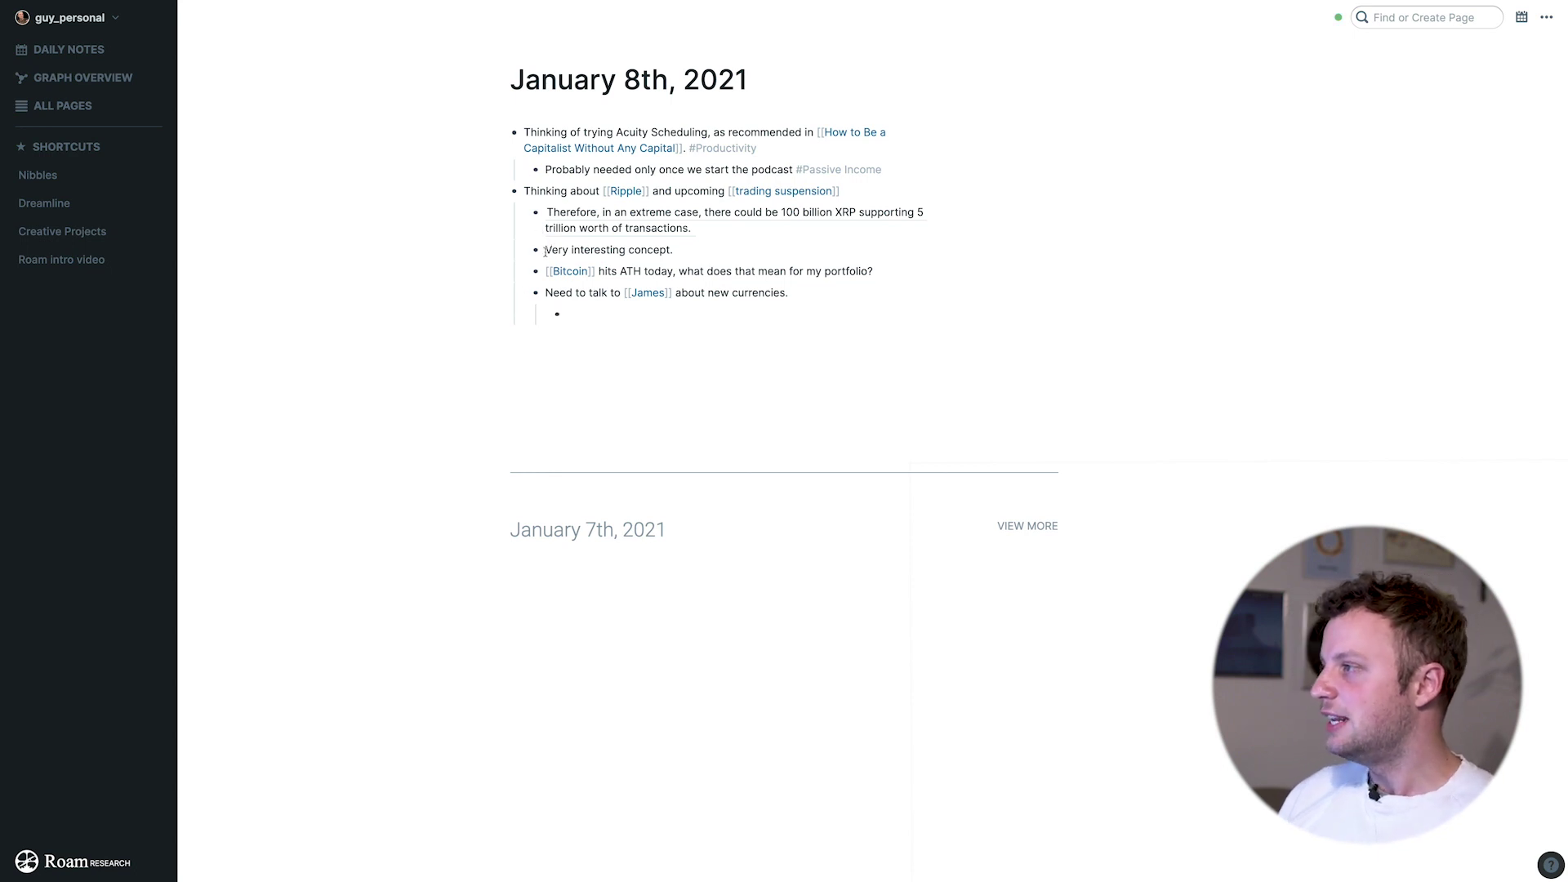
Step: Indent "Very interesting concept." under the XRP block reference and nest the Bitcoin bullet one level deeper beneath it
key(Tab)
key(Tab)
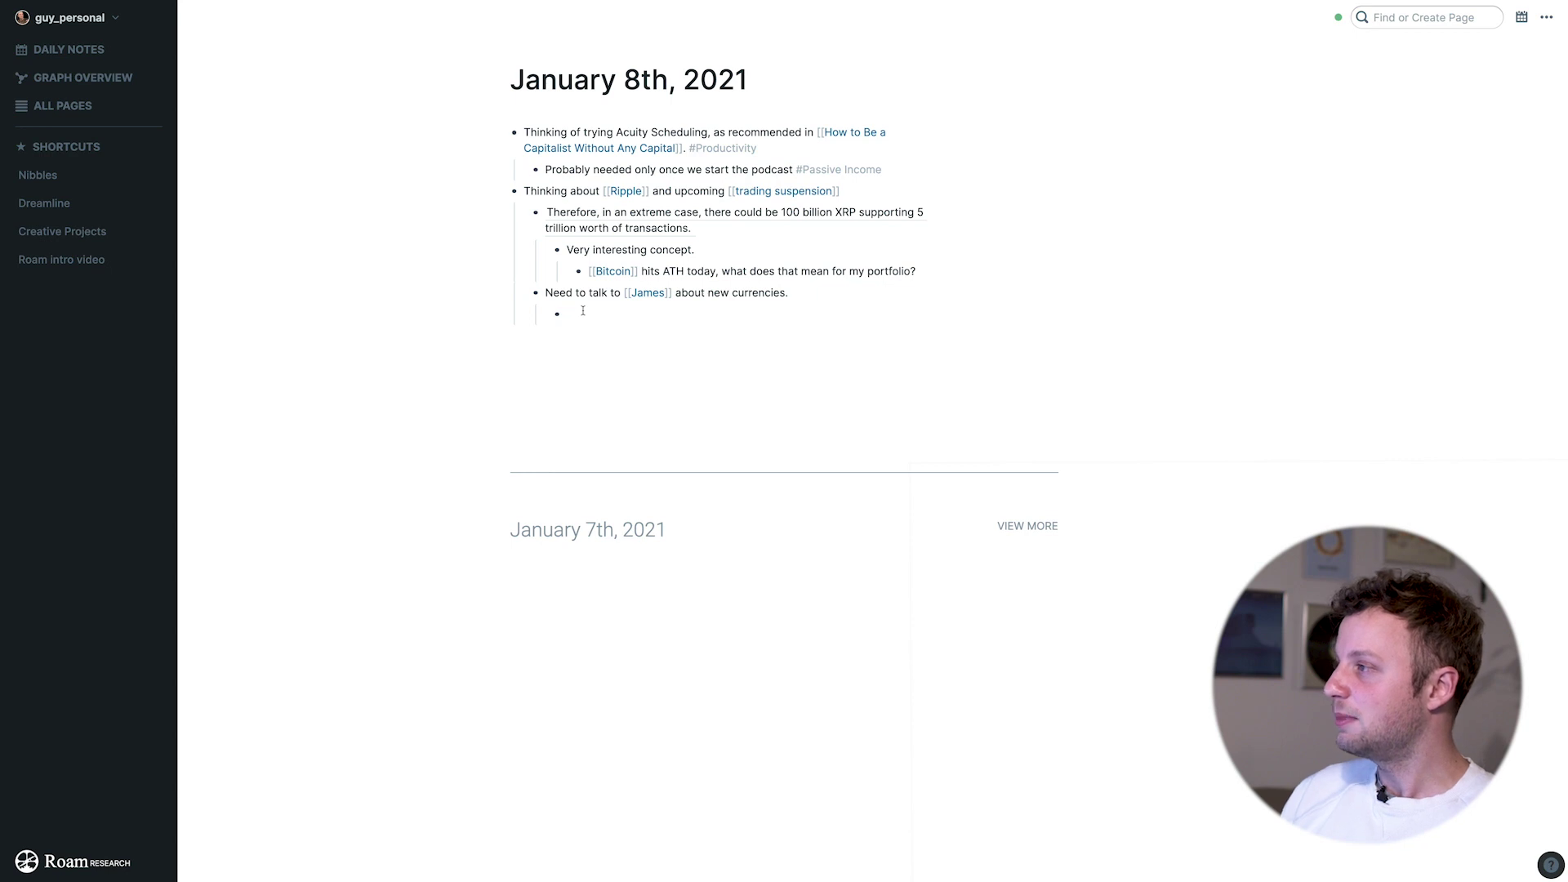
Step: Enter "Stellar vs Ripple." beneath the new currencies bullet and collapse the "Thinking about Ripple" bullet
text(Stellar vs Ripple.)
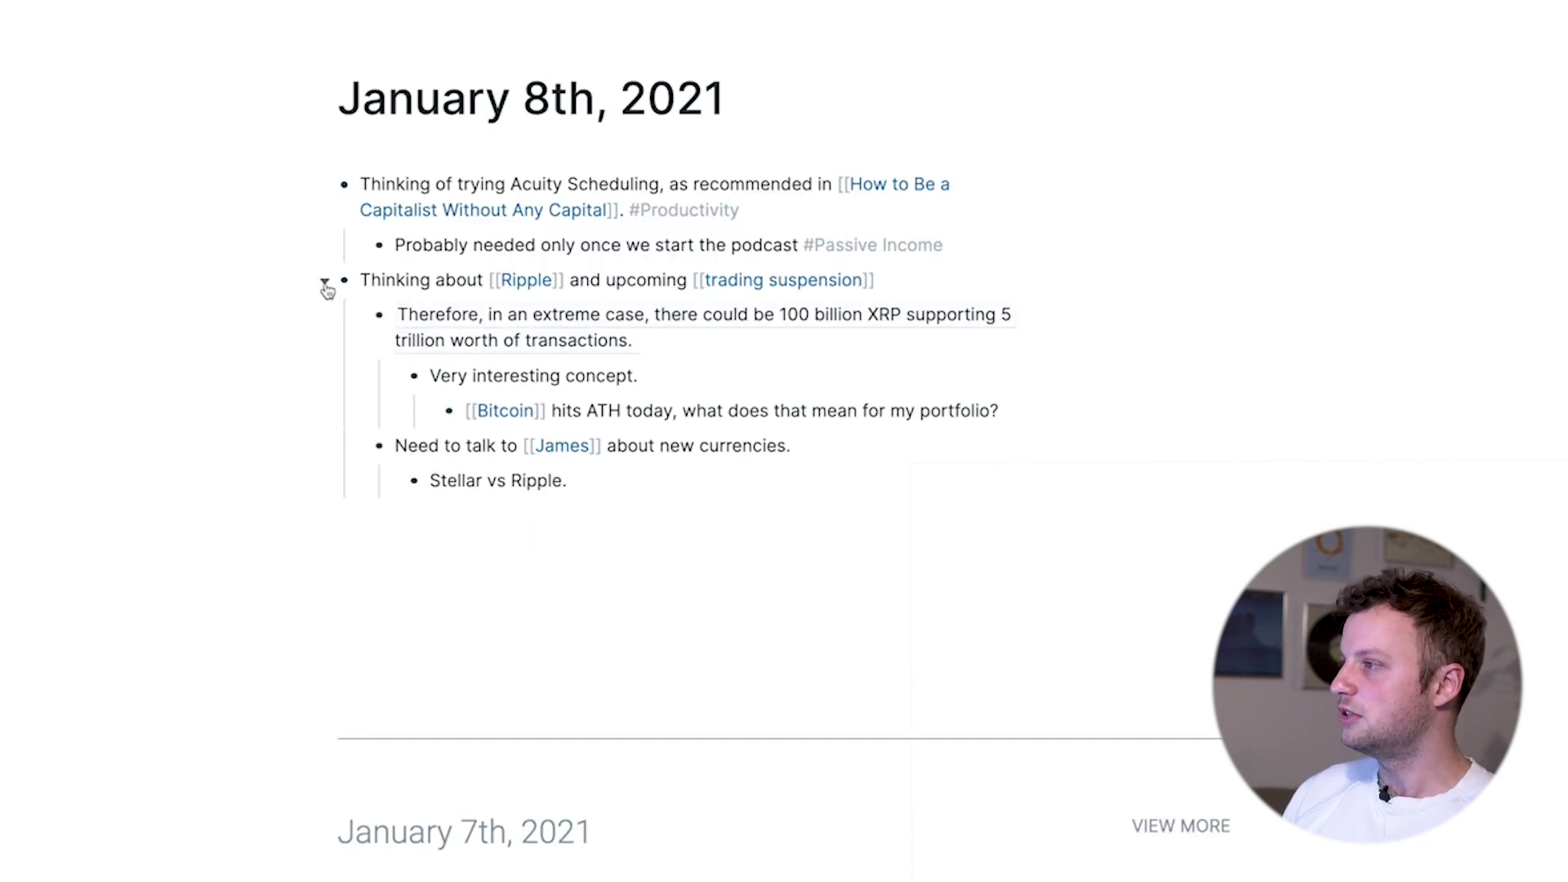
click(324, 283)
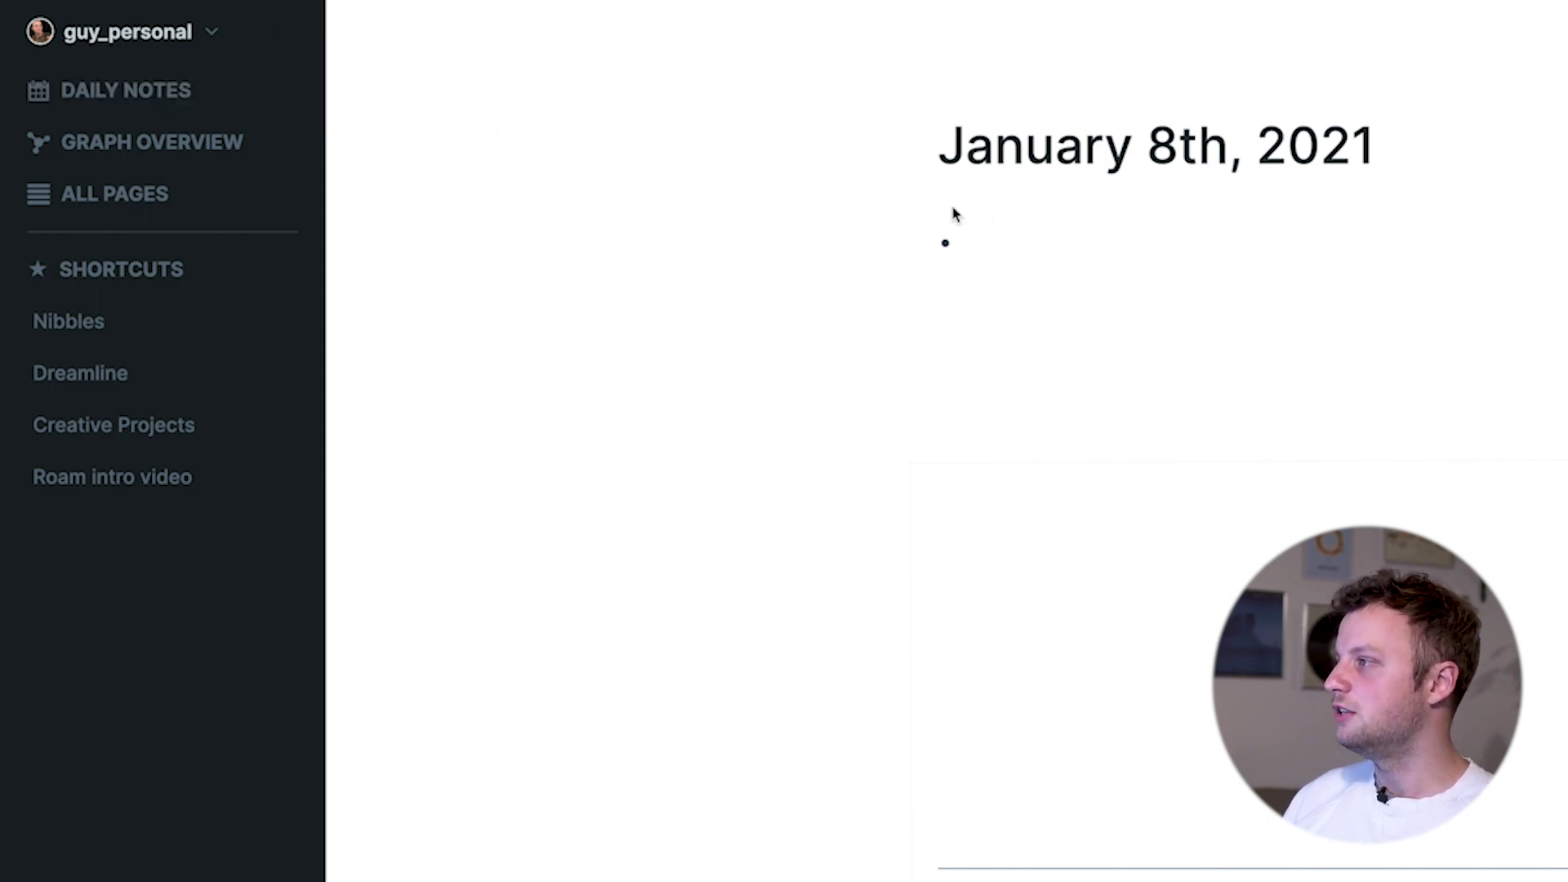
Step: Begin the empty January 8th, 2021 daily note with the text "Ready to jou"
text(Ready to jou)
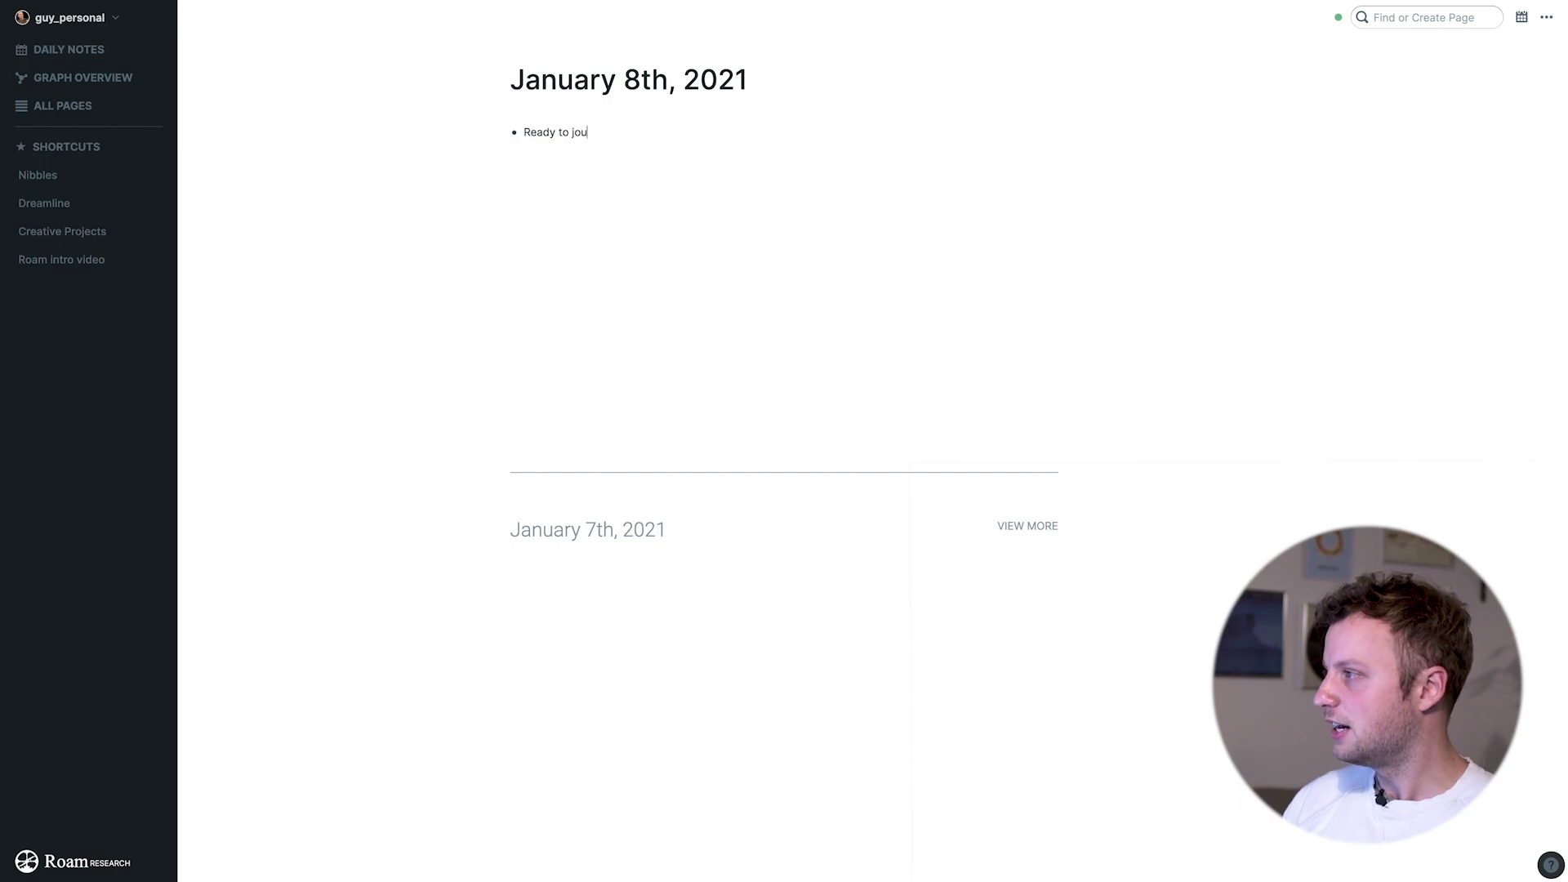
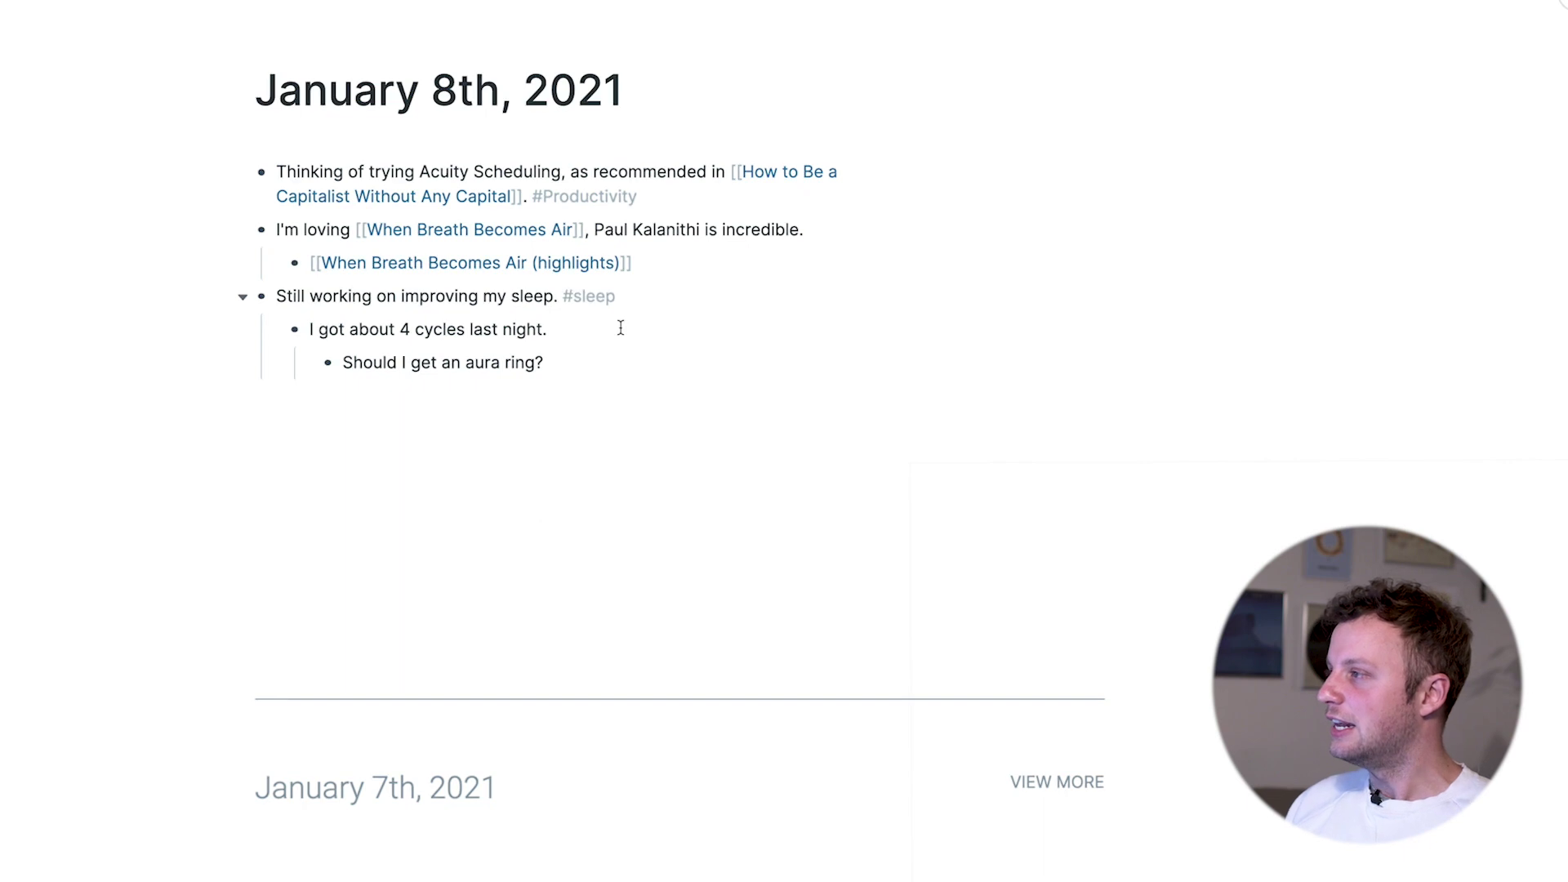
Step: Replace the #sleep tag on the "Still working on improving my sleep." bullet with the multi-word tag #[[Sleep Problems]]
click(638, 297)
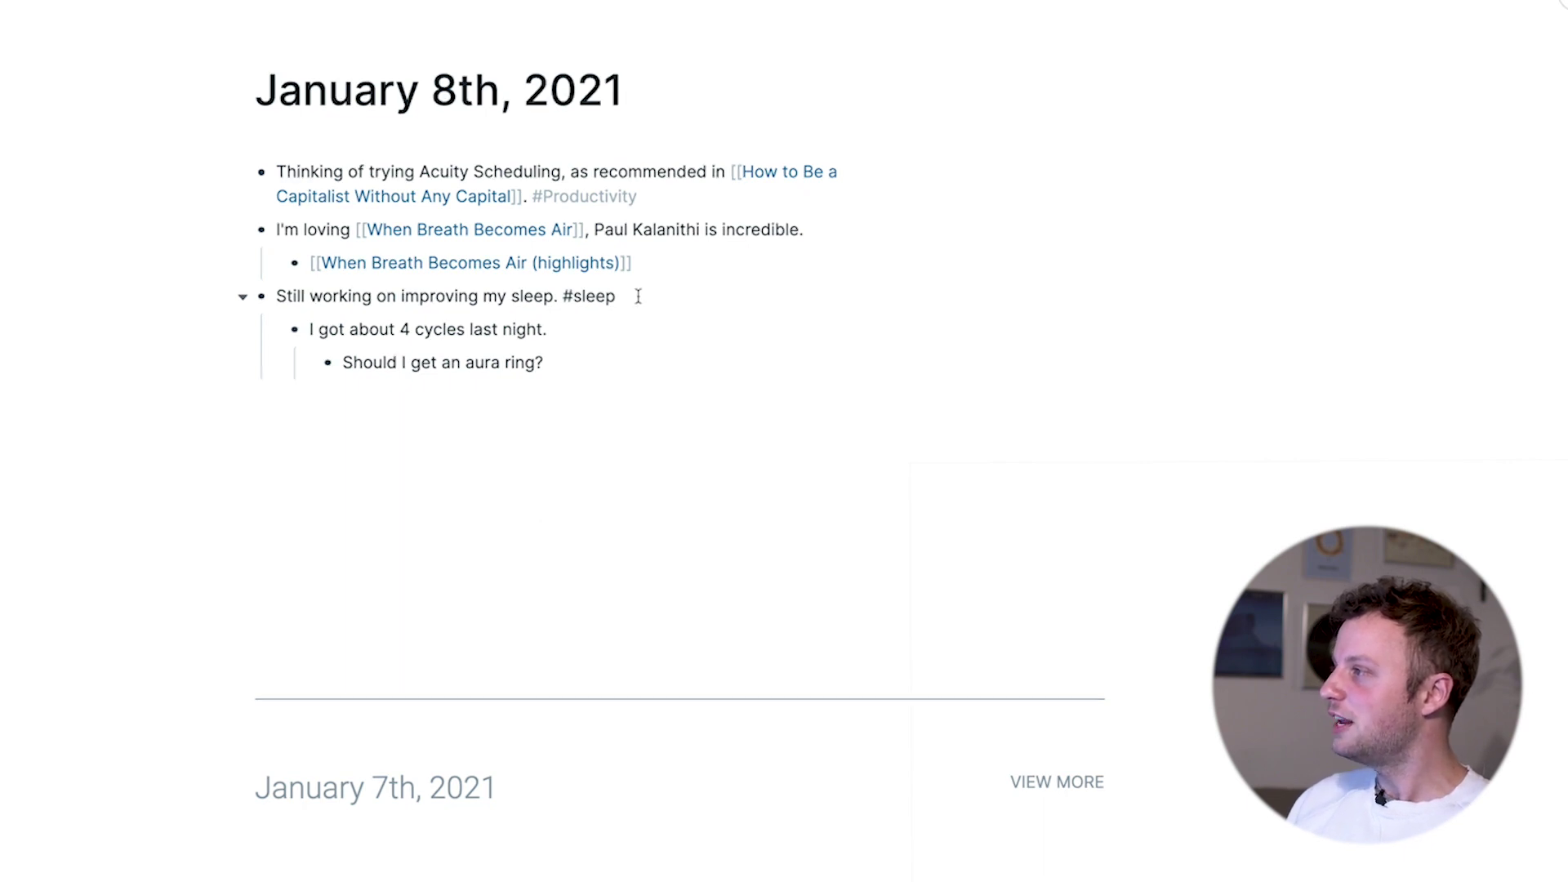
key(BackSpace)
key(BackSpace)
key(BackSpace)
key(BackSpace)
key(BackSpace)
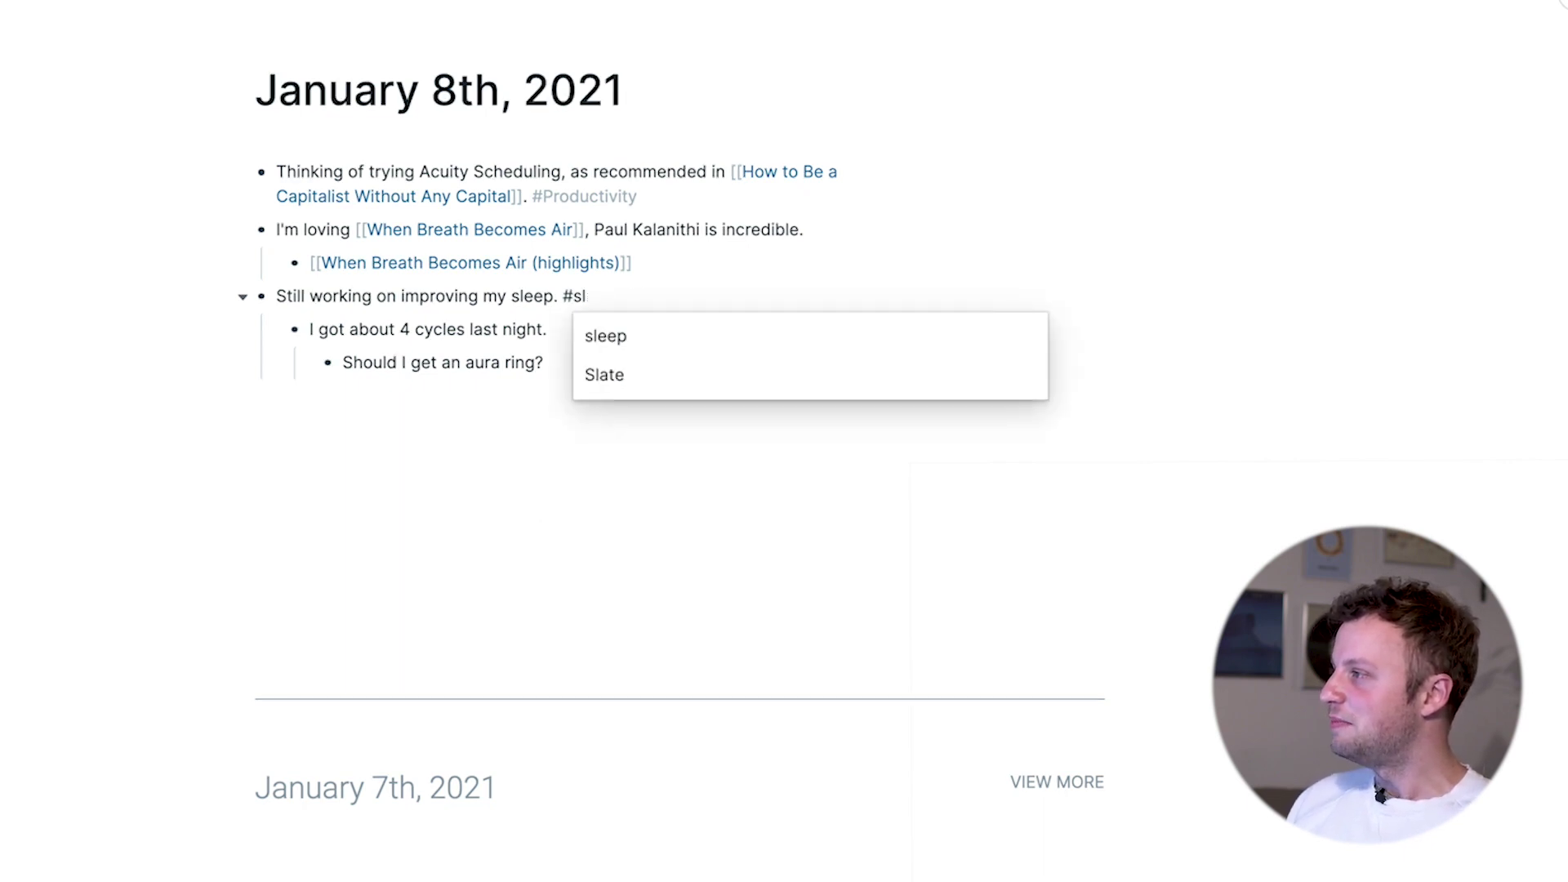
text([[Sleep P)
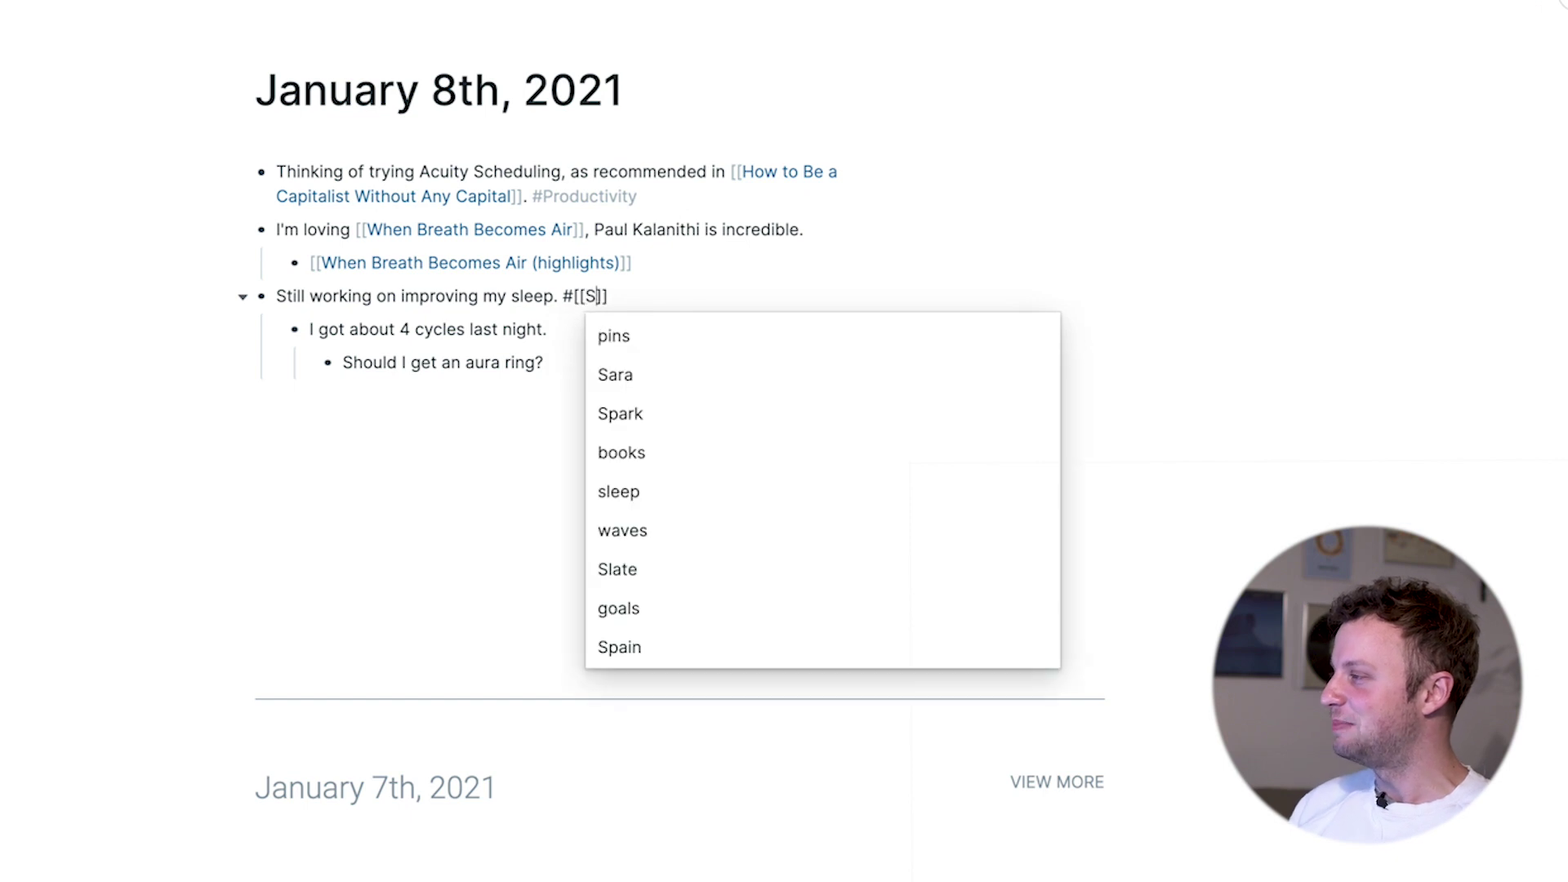
text(roblems)
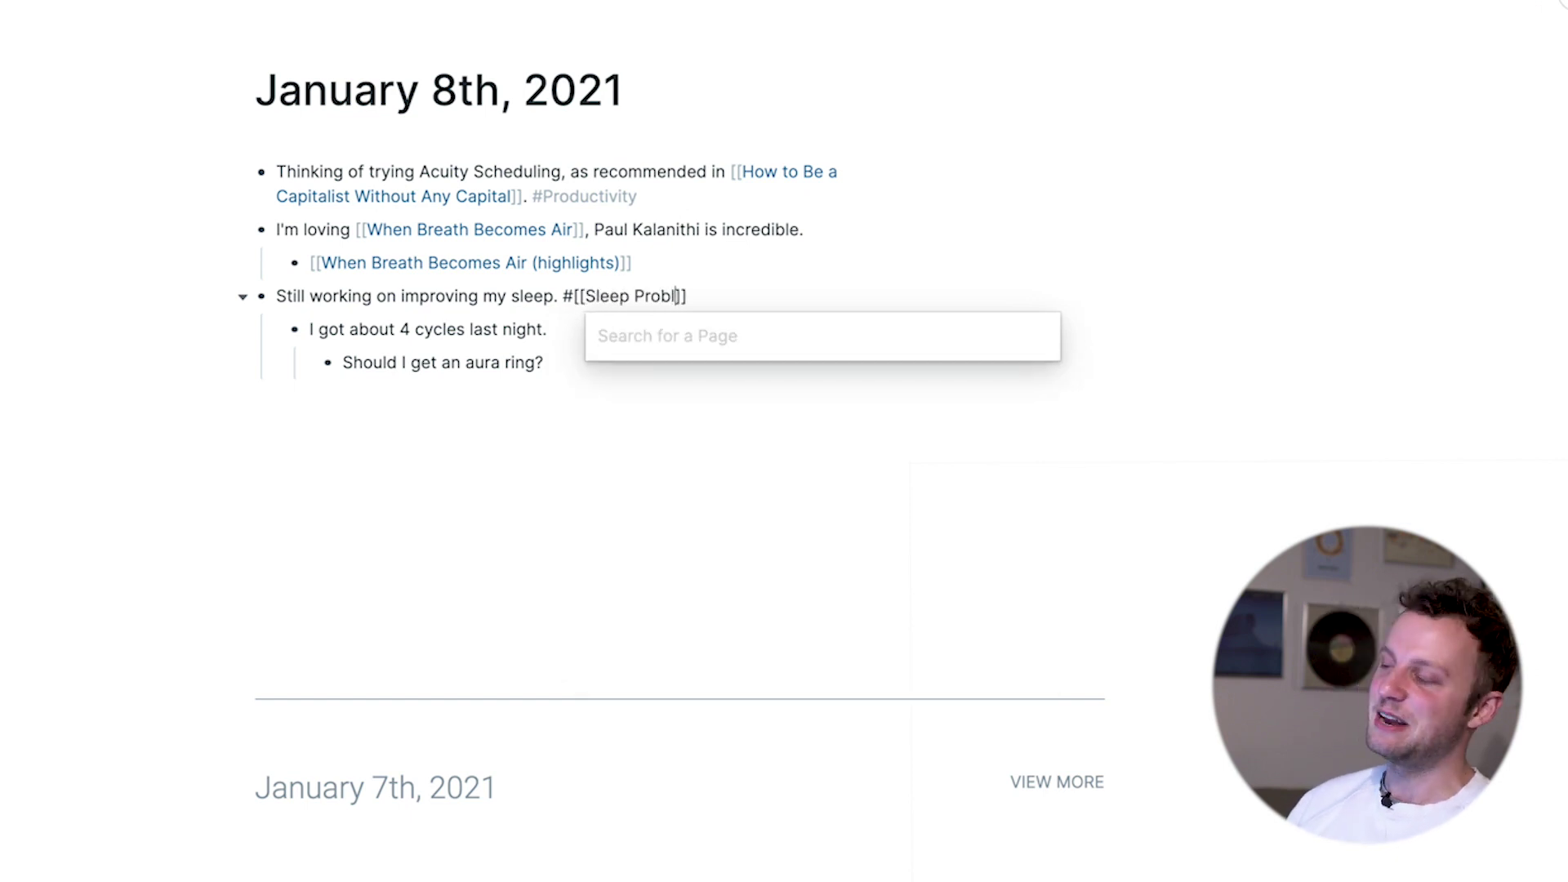
click(962, 291)
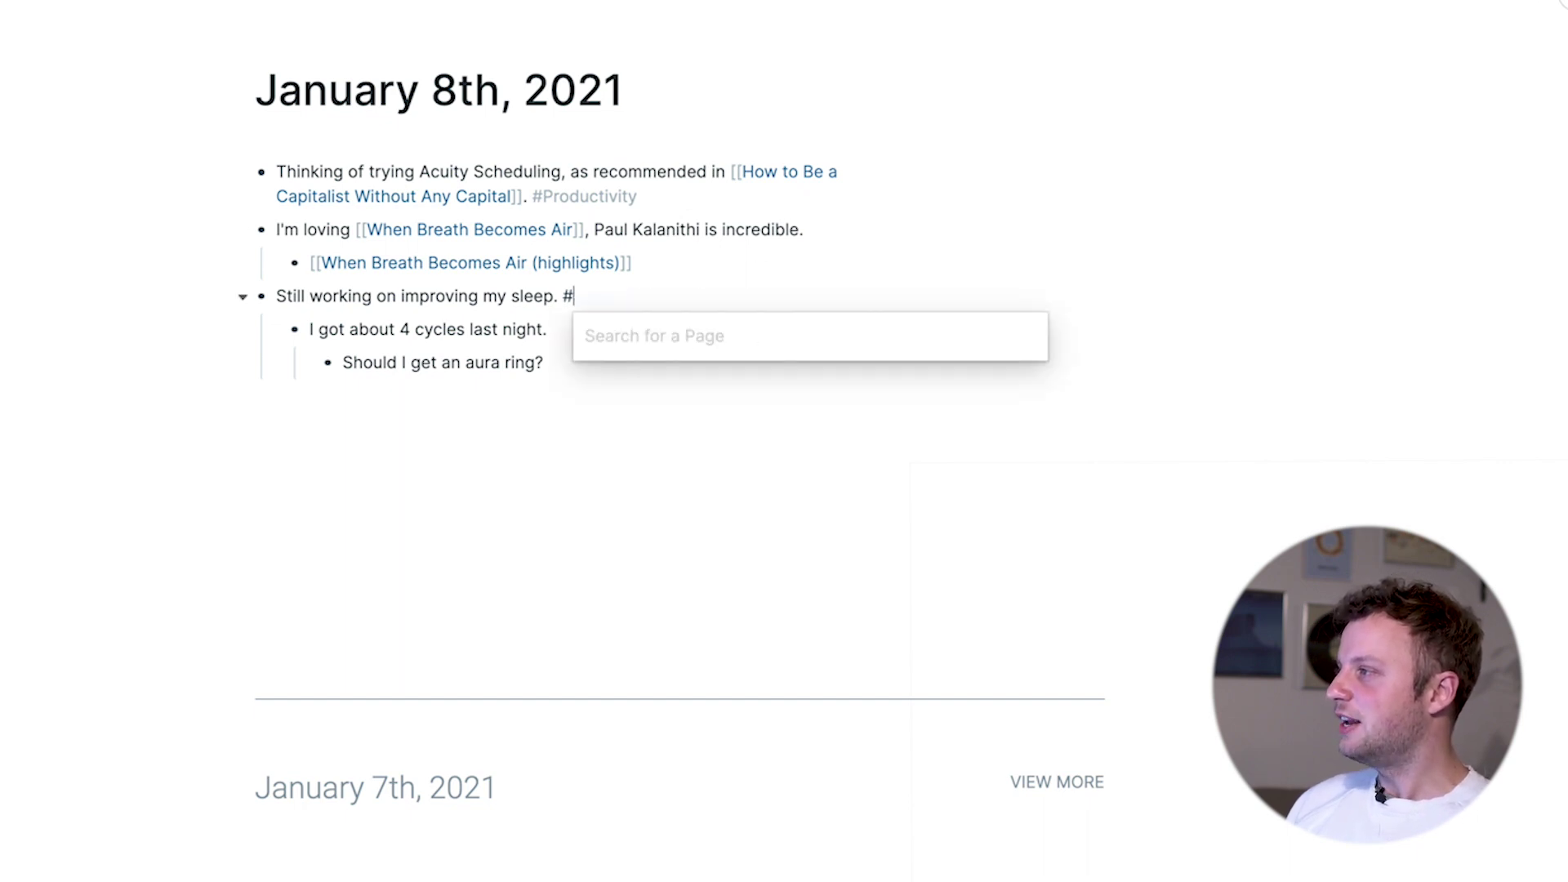
Step: Tag the "Still working on improving my sleep." bullet with #sleep and open the sleep tag's page
text(sleep)
key(Escape)
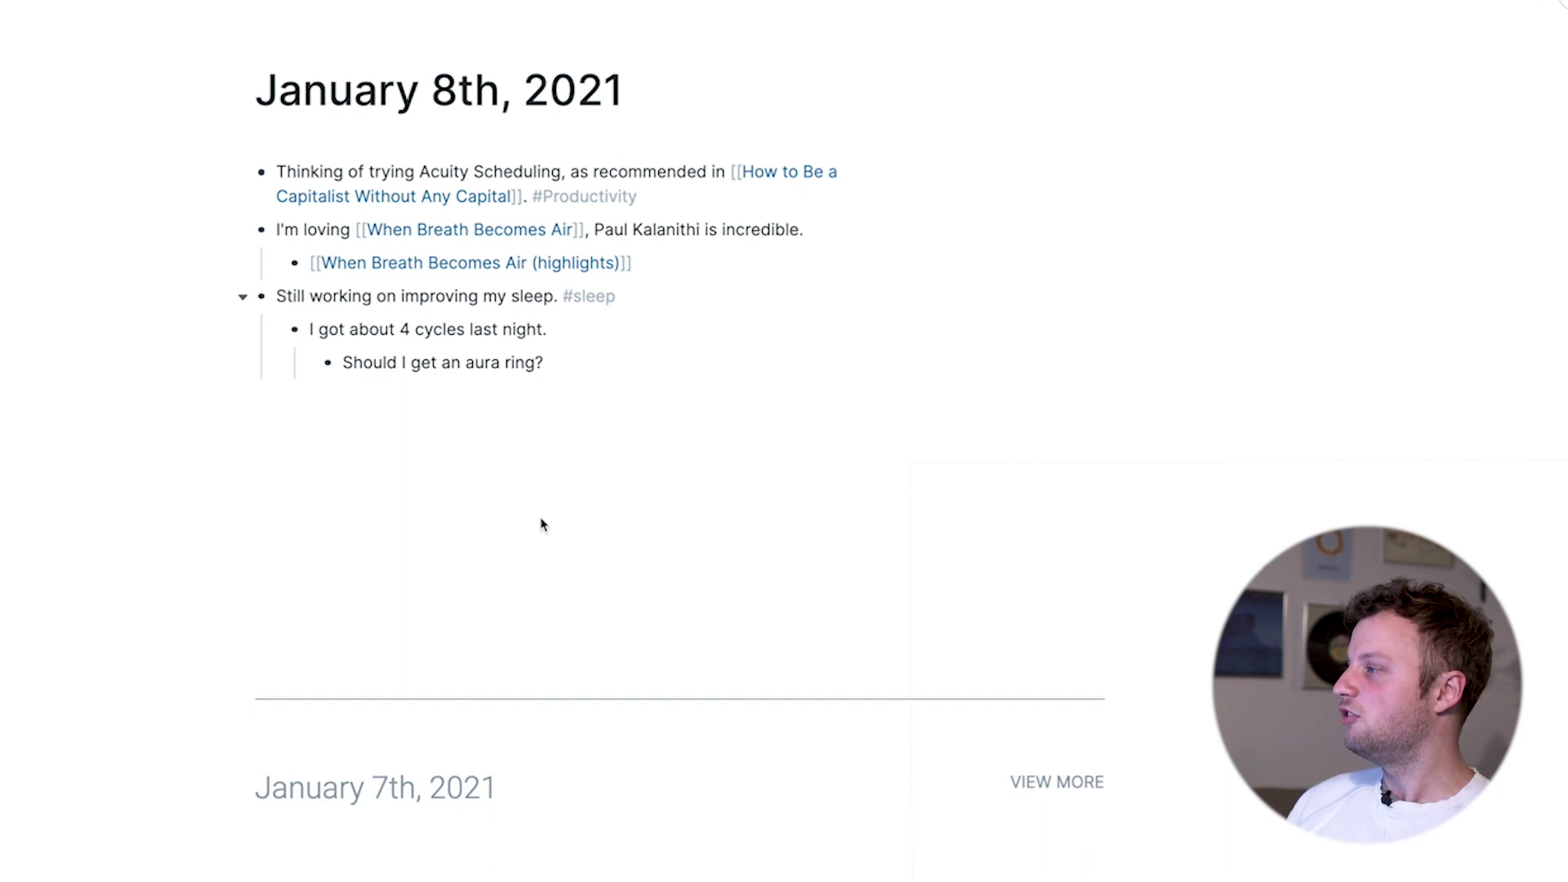
click(605, 300)
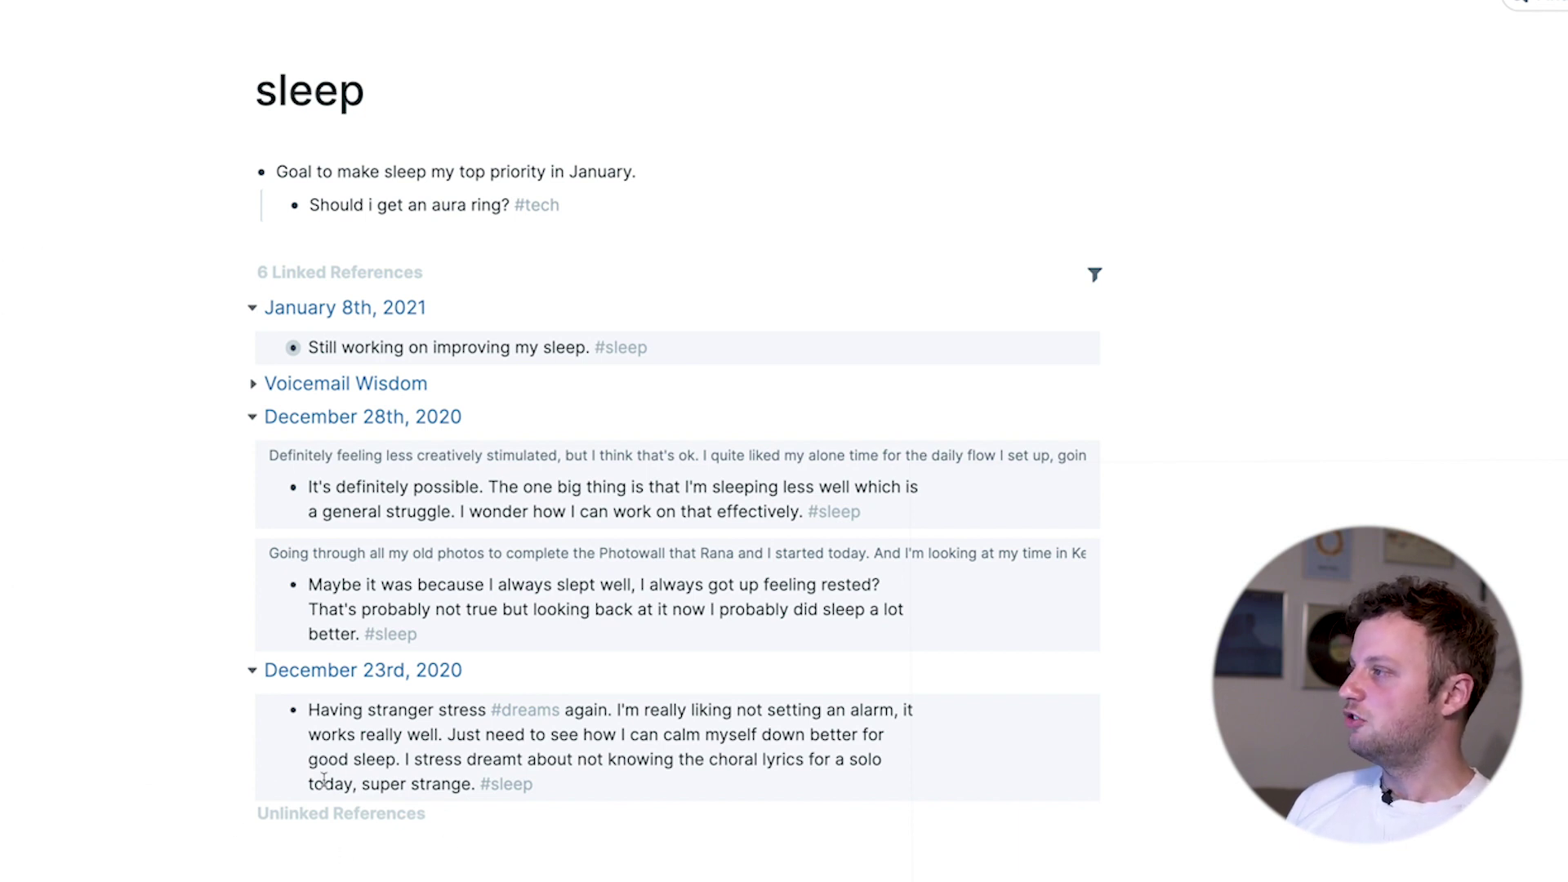
Step: Expand the unlinked references of the sleep page and look through them
click(245, 814)
scroll(227, 831, down, 5)
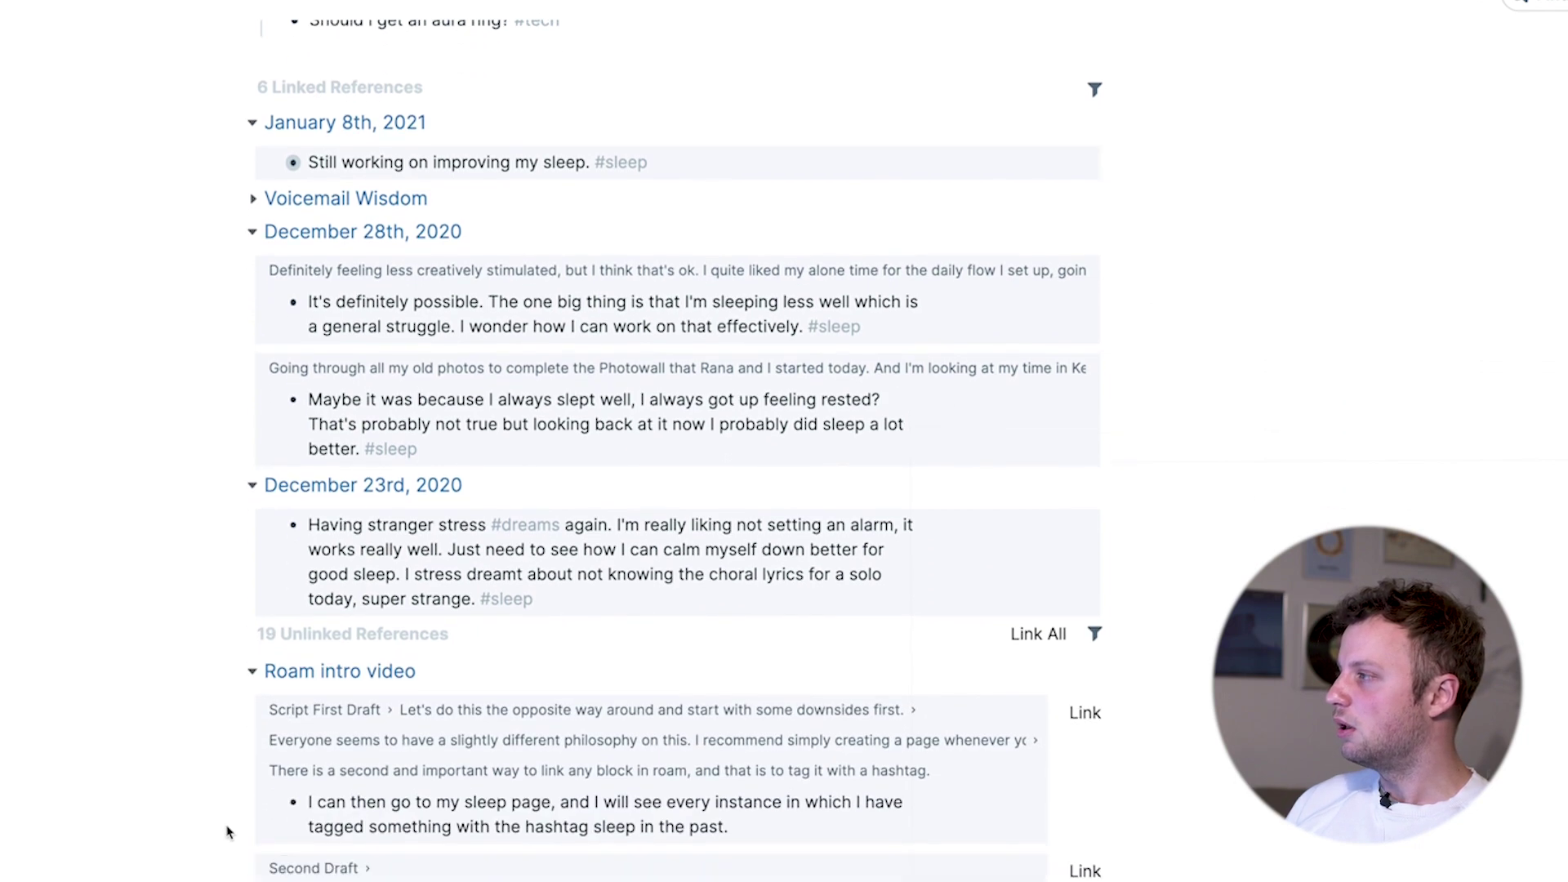
scroll(228, 832, down, 3)
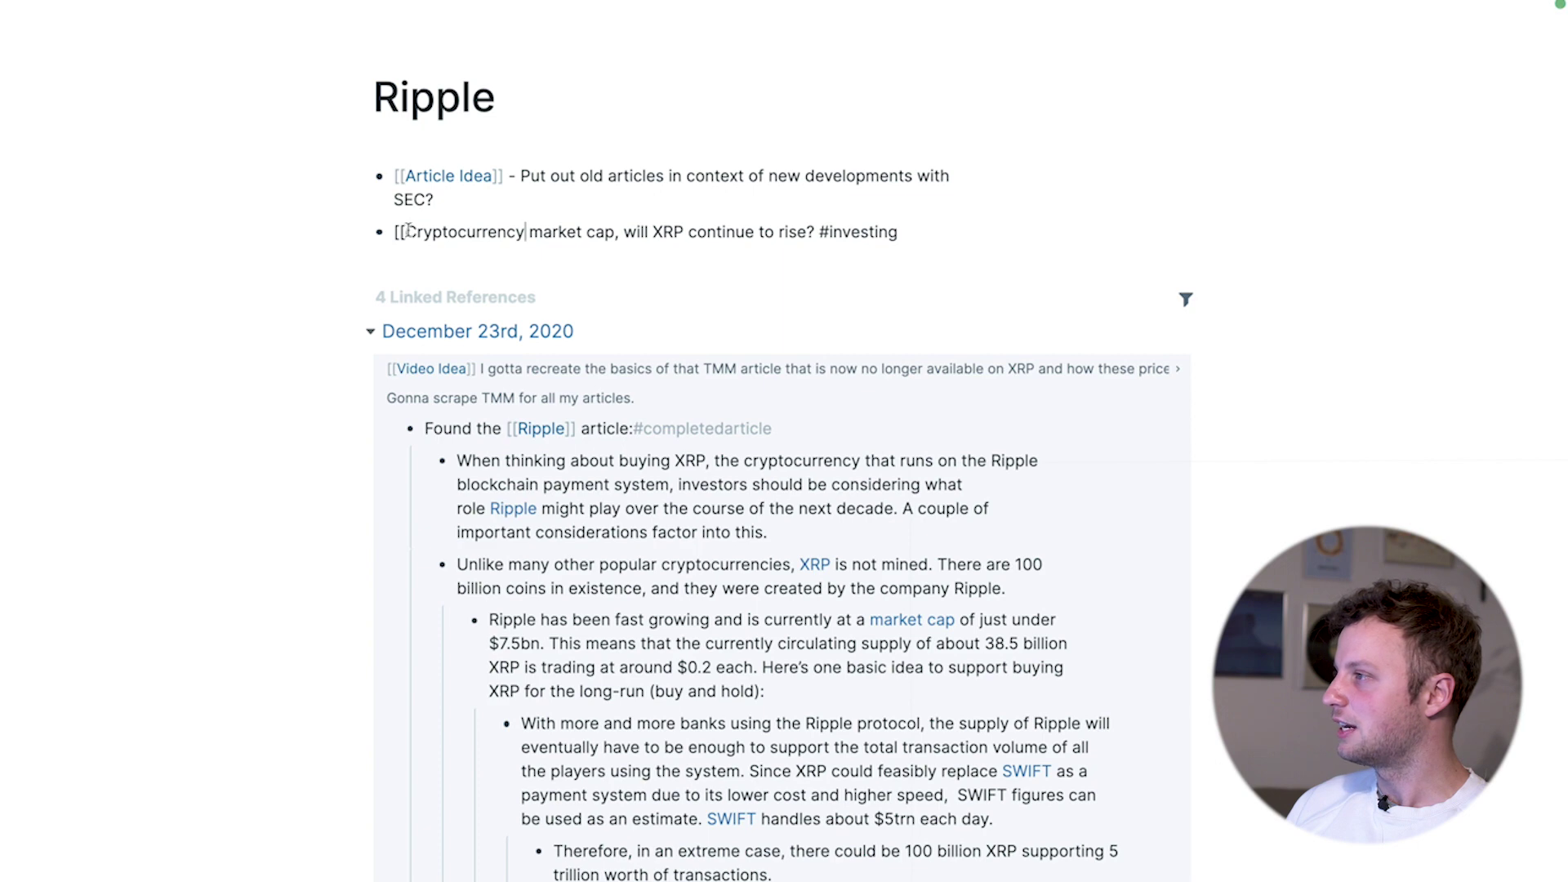
Step: Remove the opening double brackets before "Cryptocurrency" in the market cap bullet on the Ripple page
click(406, 232)
key(BackSpace)
key(BackSpace)
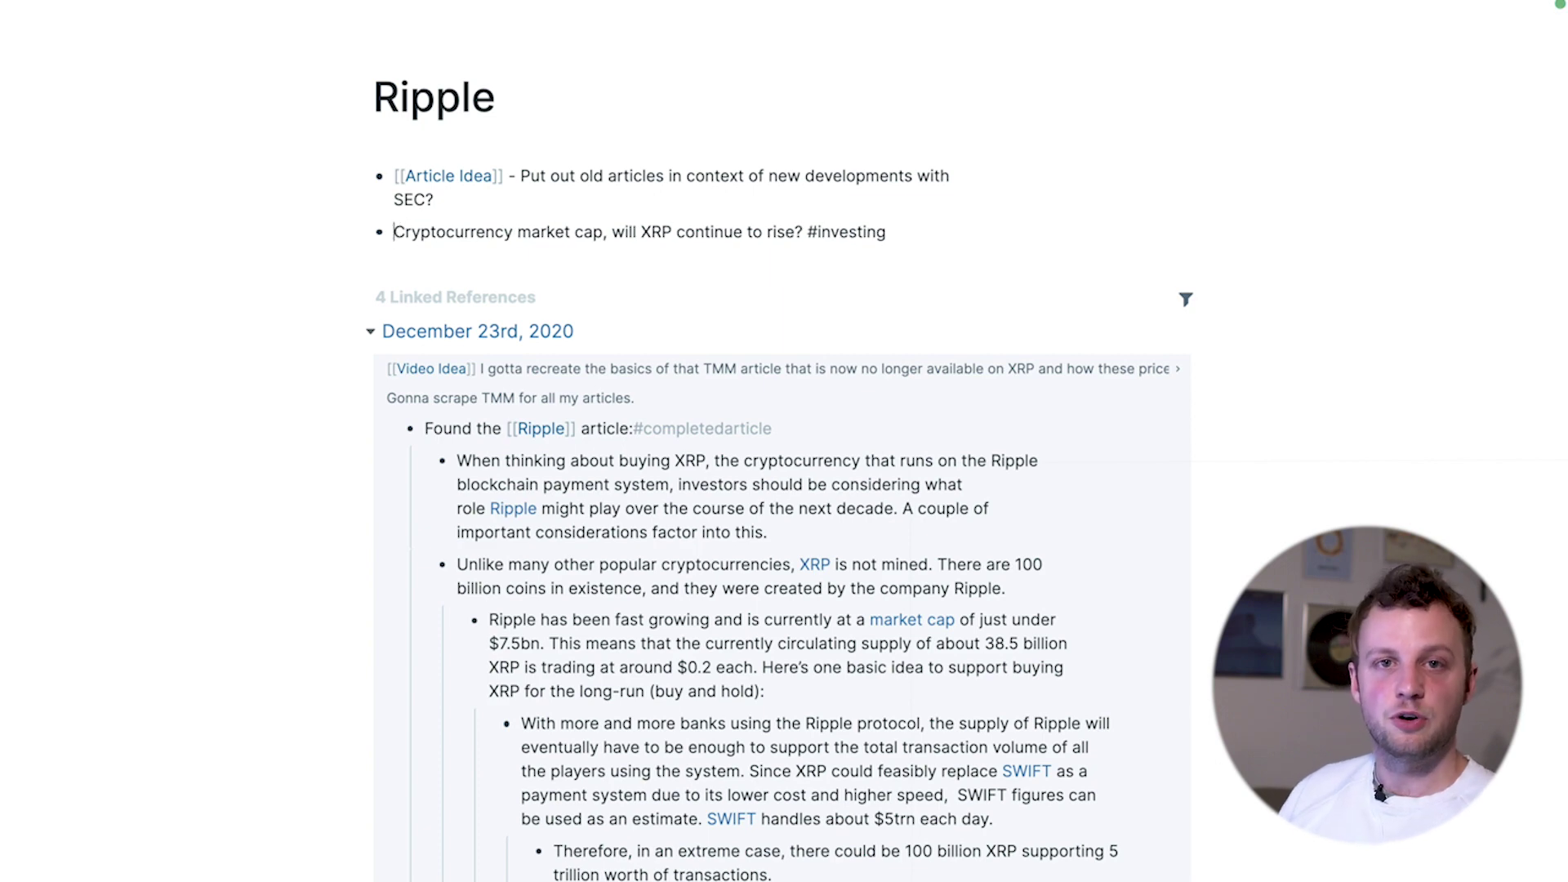
click(1068, 241)
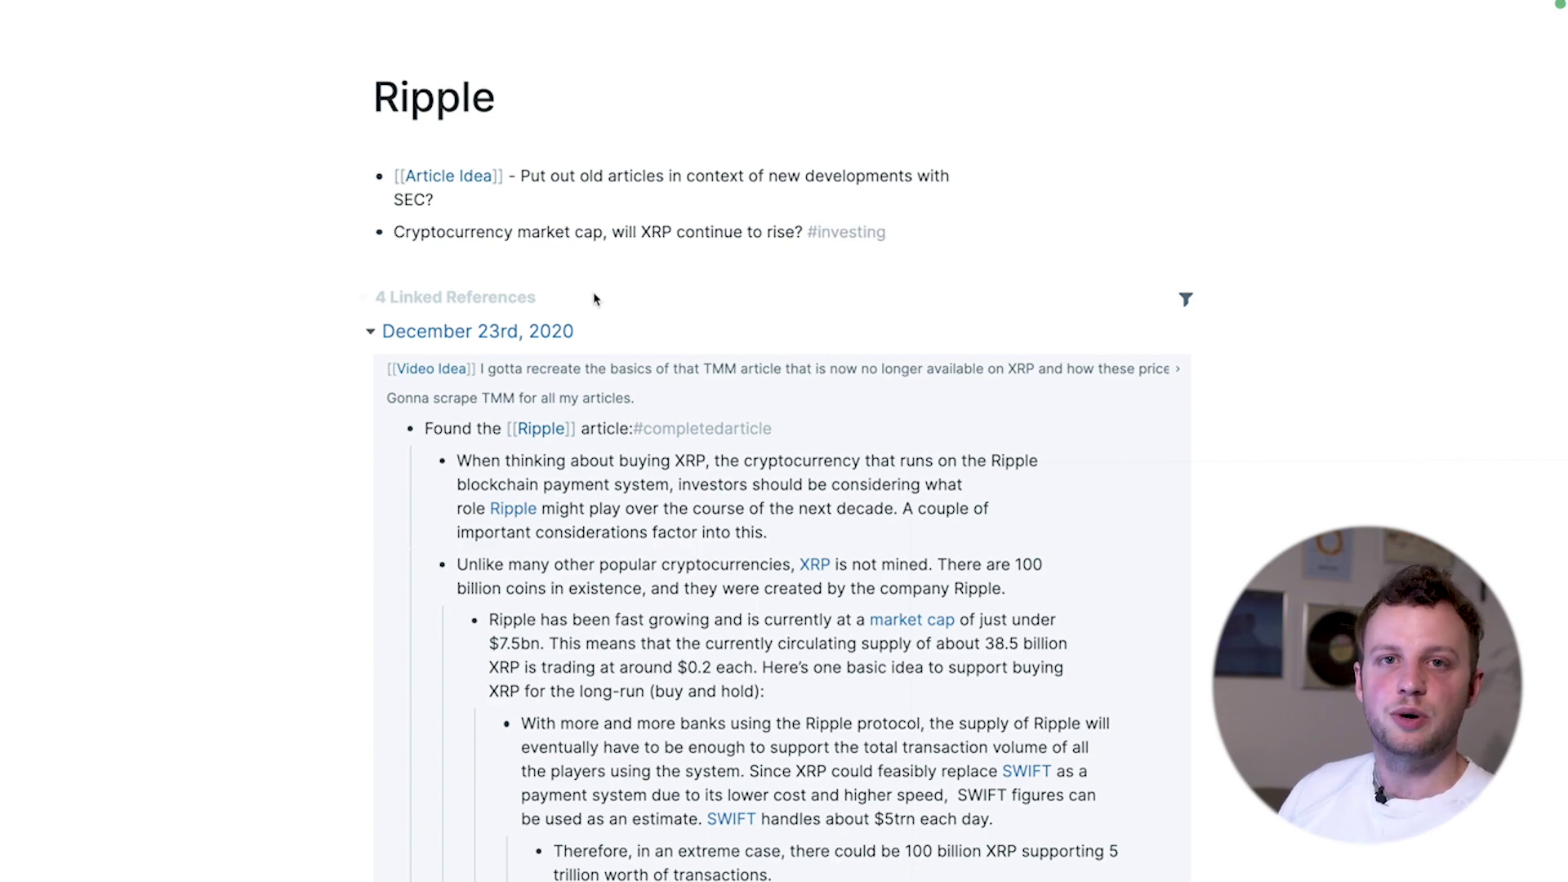
Step: Turn "Cryptocurrency" in the market cap bullet into a page link, and follow it to its page and back to Ripple
drag(511, 232, 398, 232)
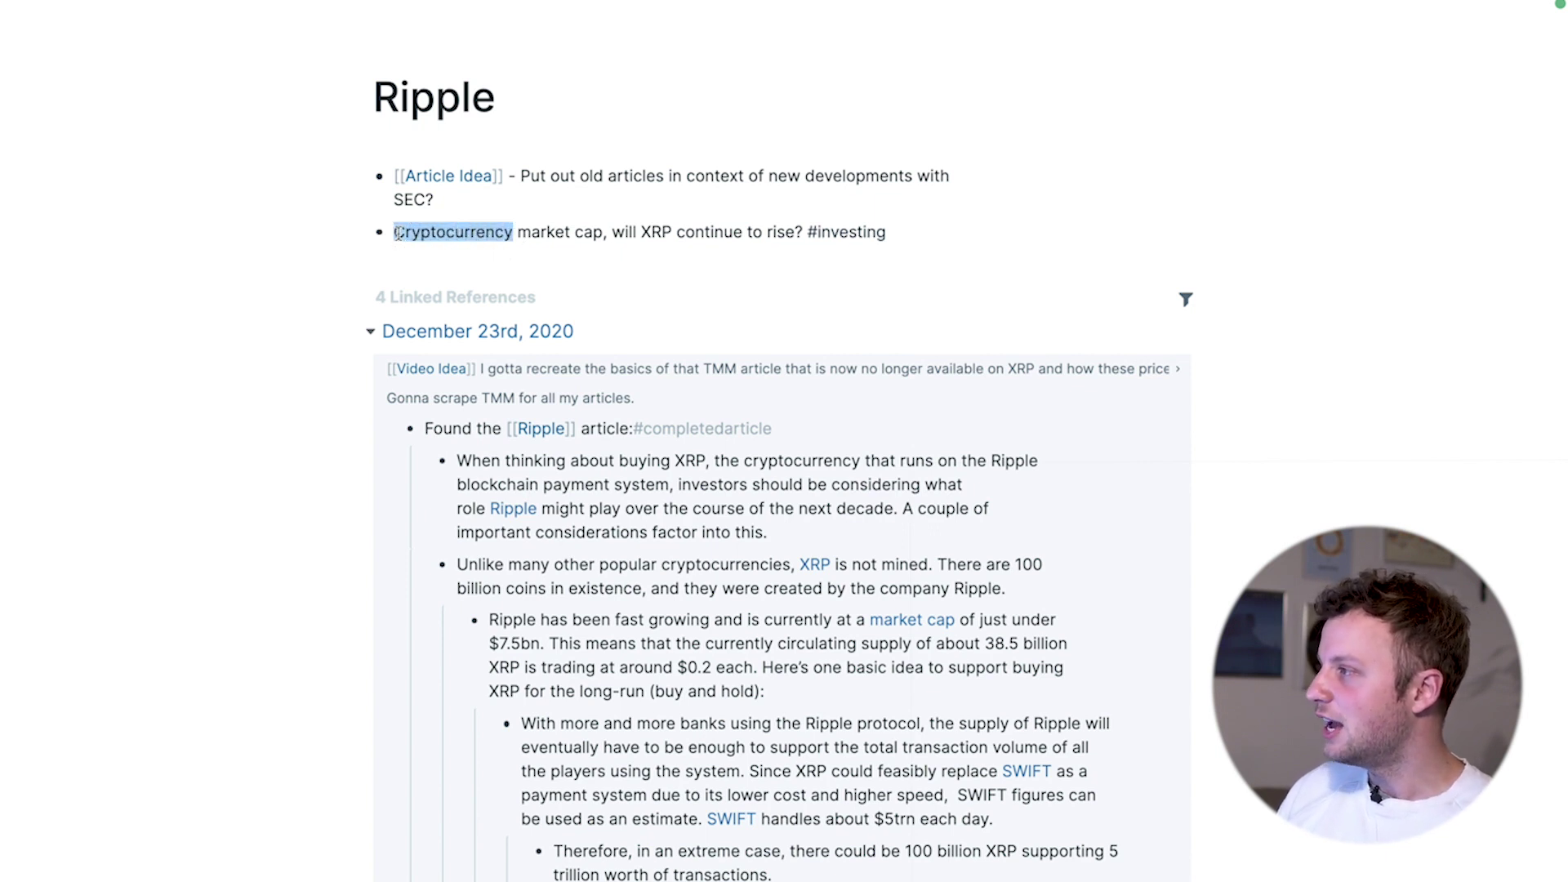
text([[)
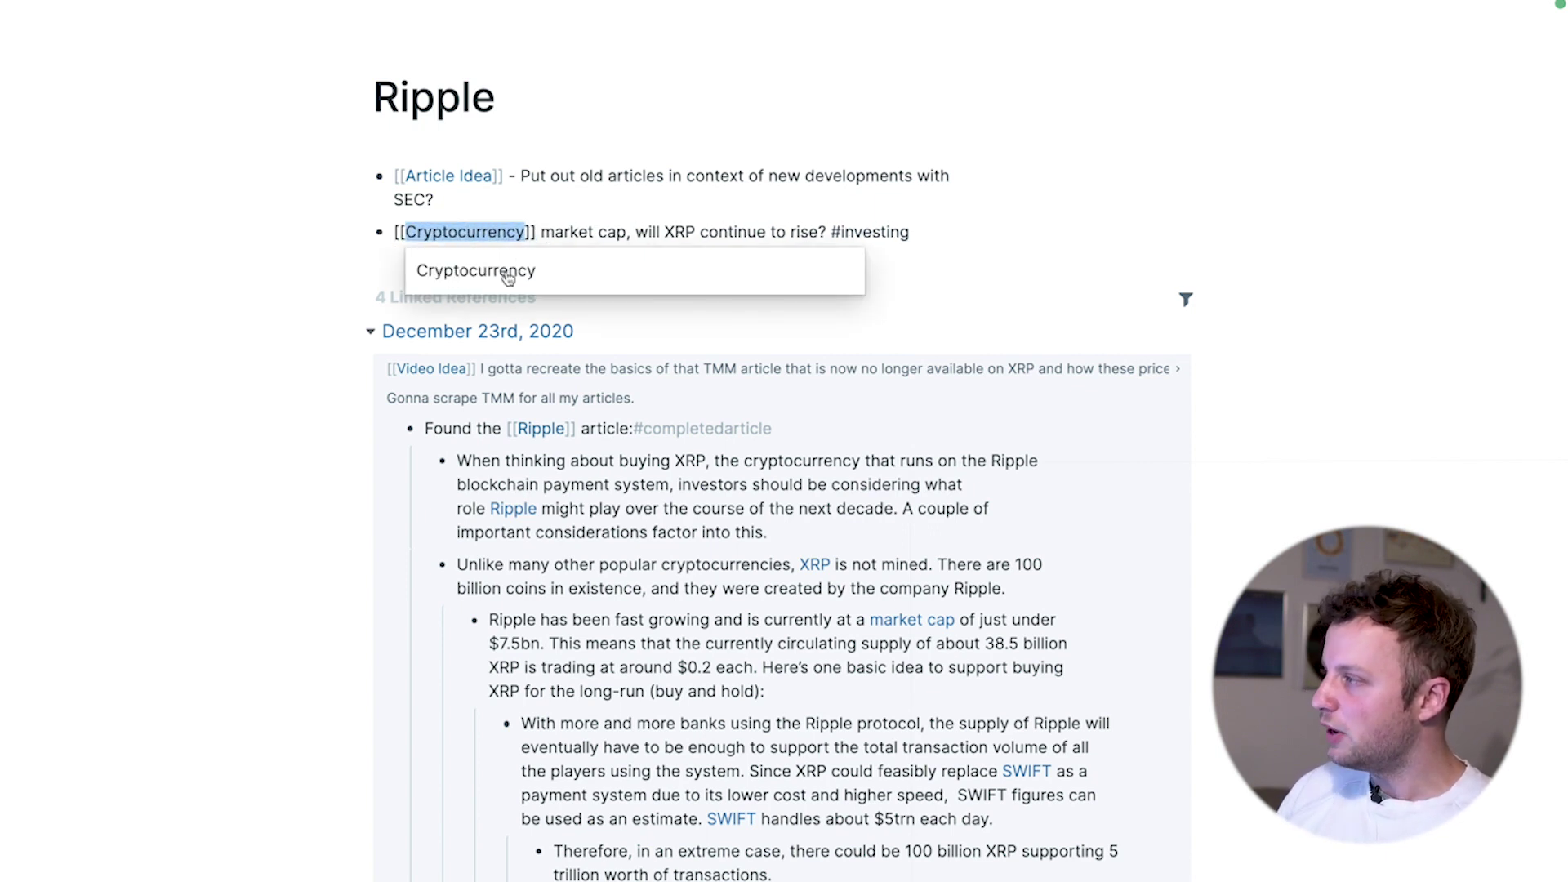
click(500, 274)
click(1173, 221)
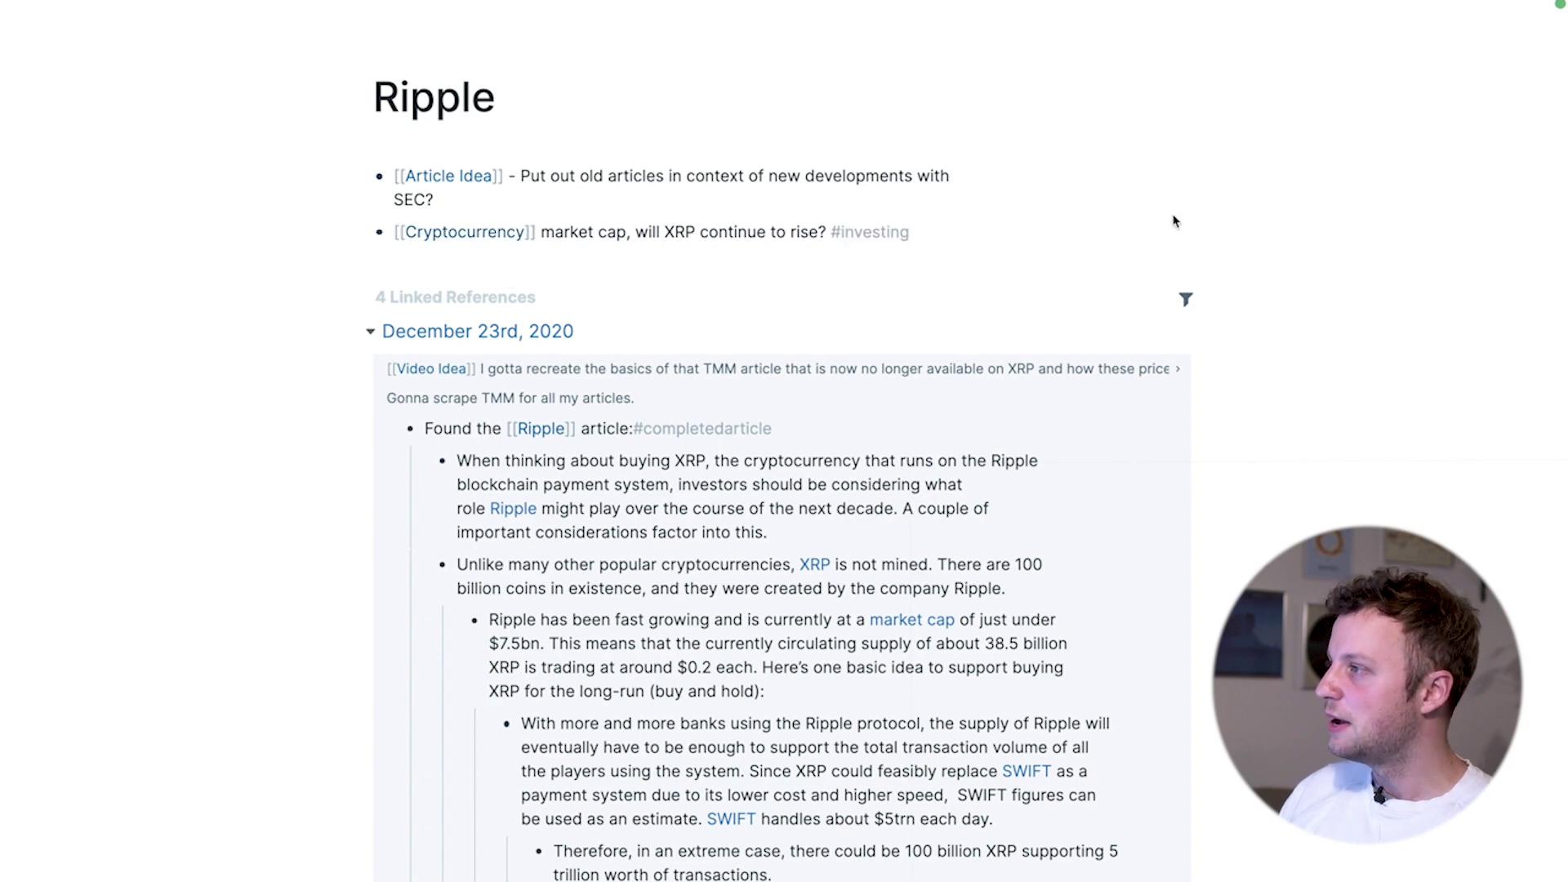
click(487, 234)
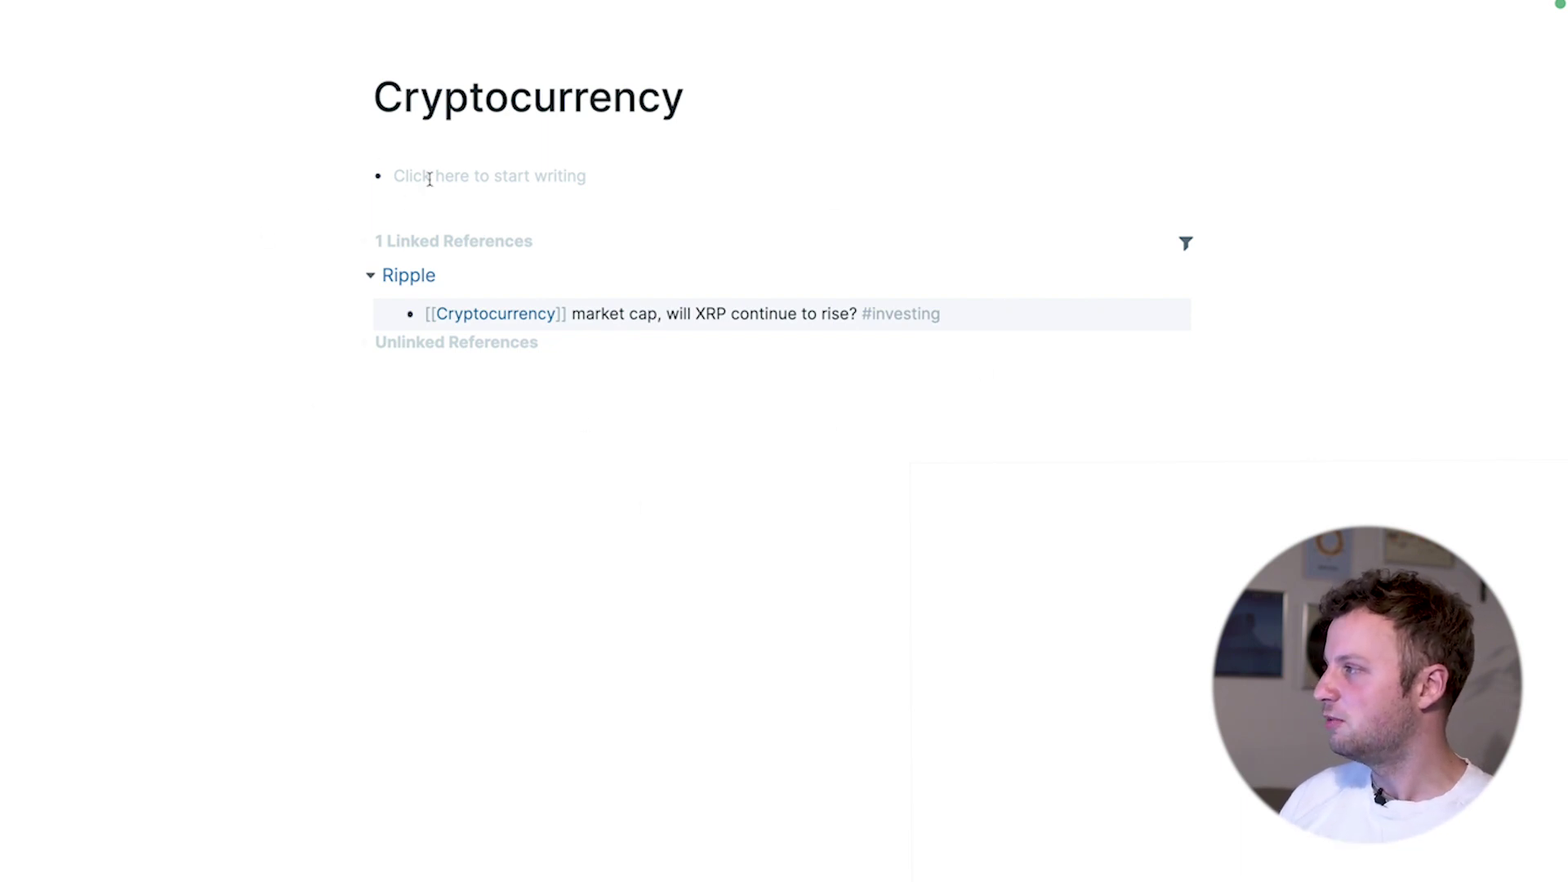
click(412, 277)
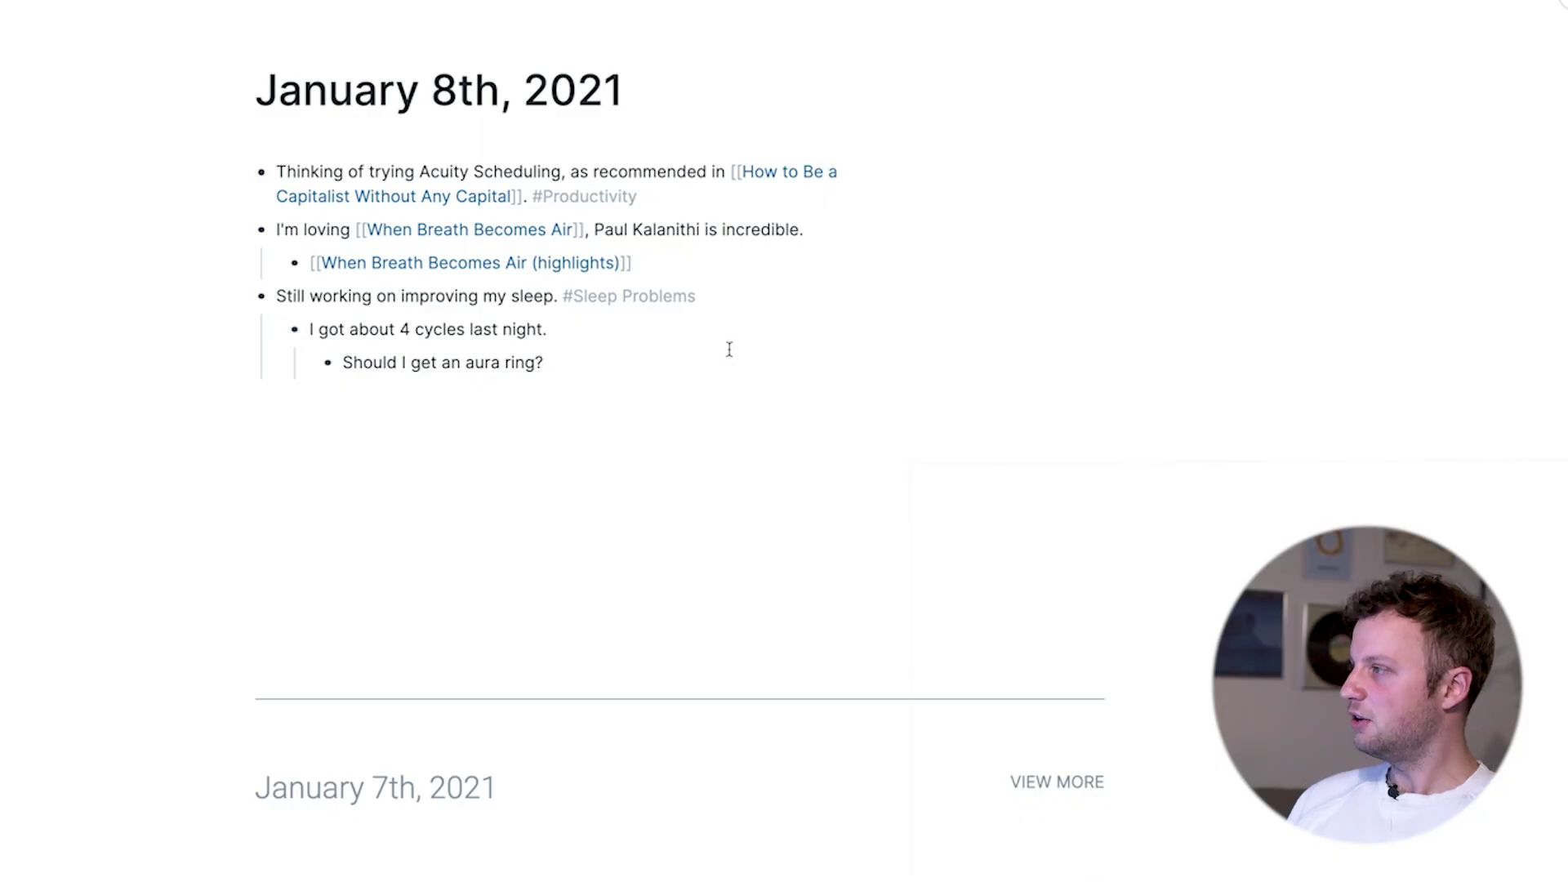
Step: Add the top-level bullet "Importing Holiday Notes from Evernote" at the end of the January 8th, 2021 daily note
key(Return)
key(shift+Tab)
text(Im)
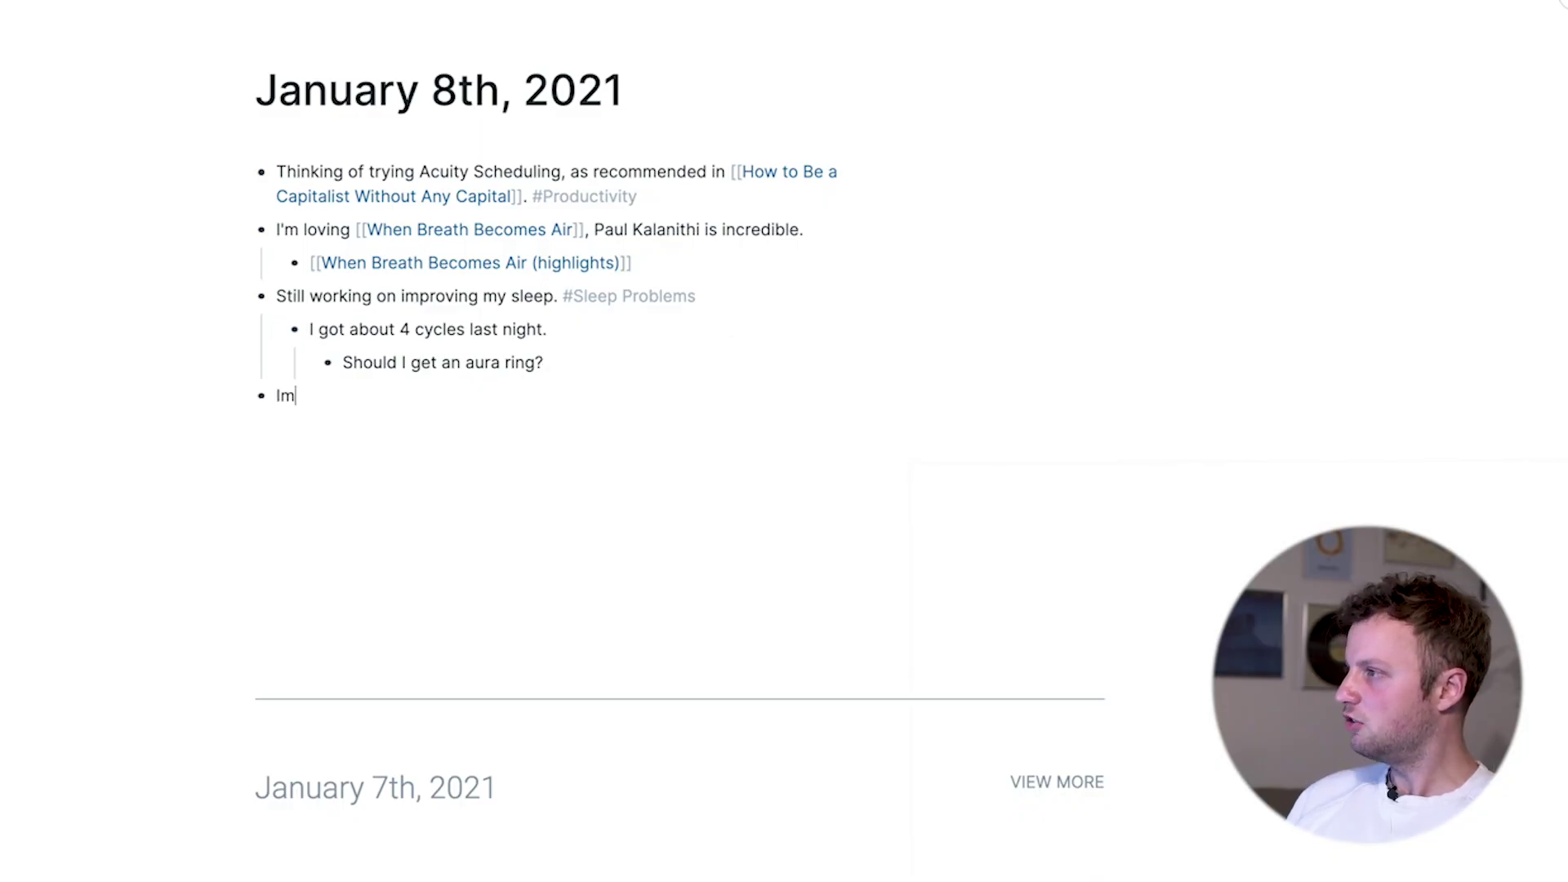
text(porting Holiday)
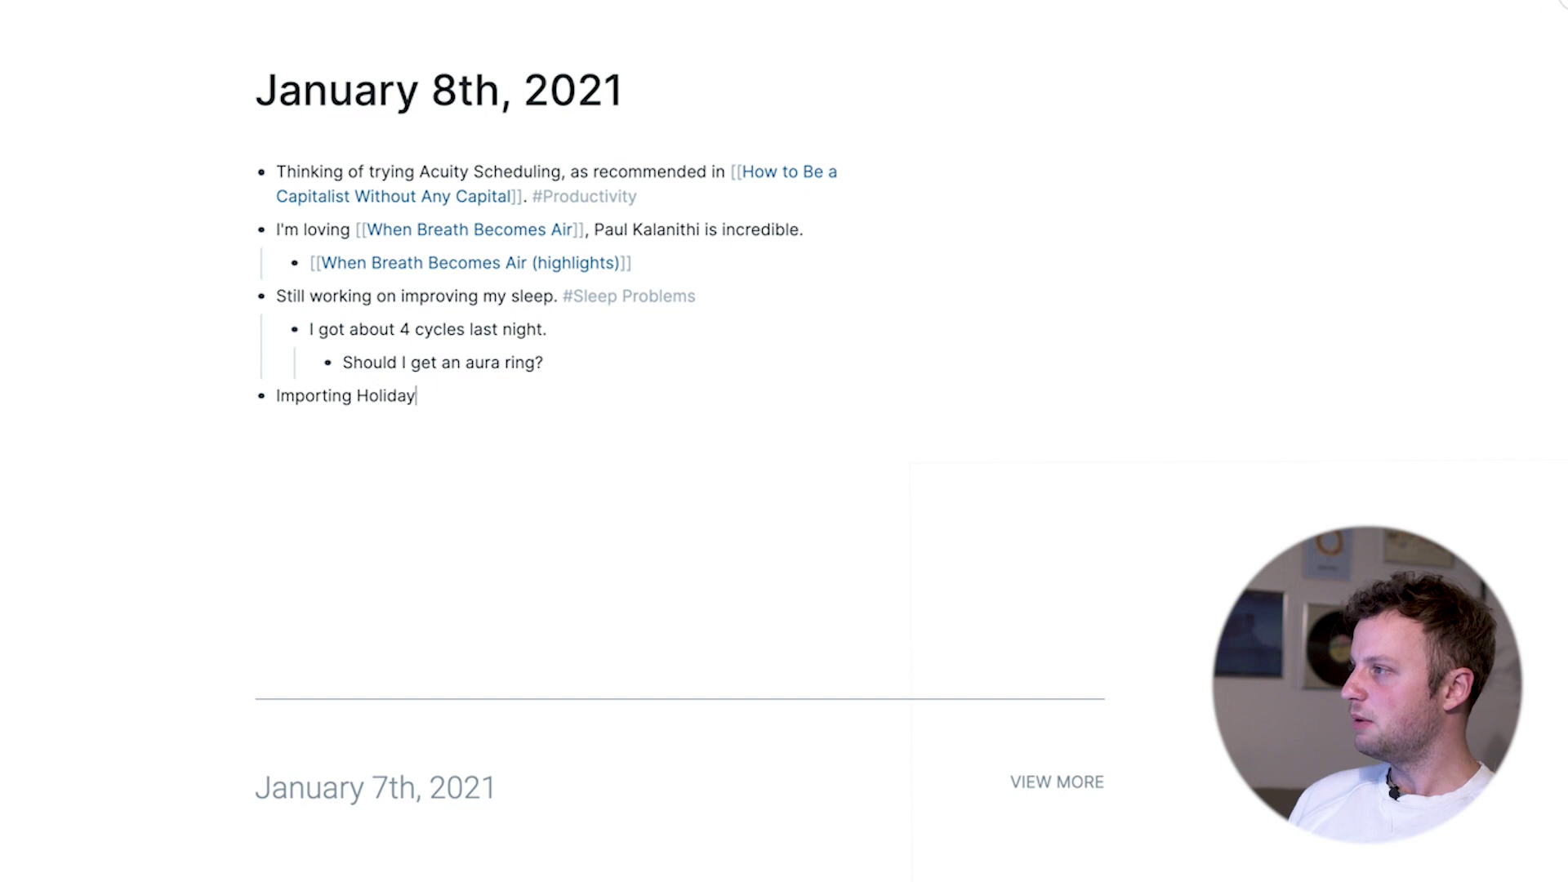
text( Notes fro)
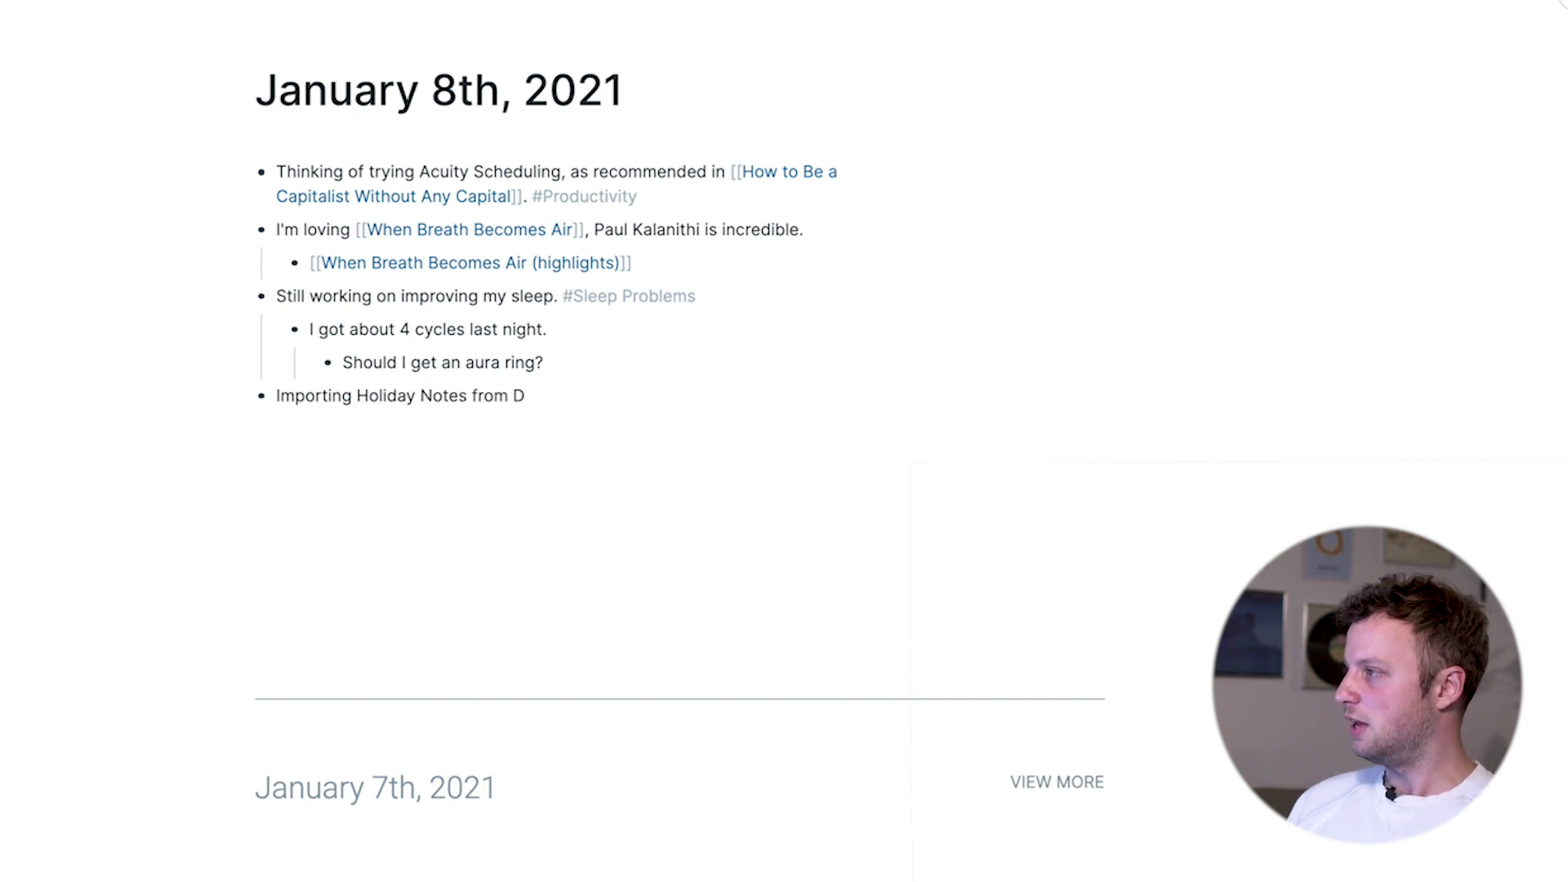
text(m Evernote)
key(Return)
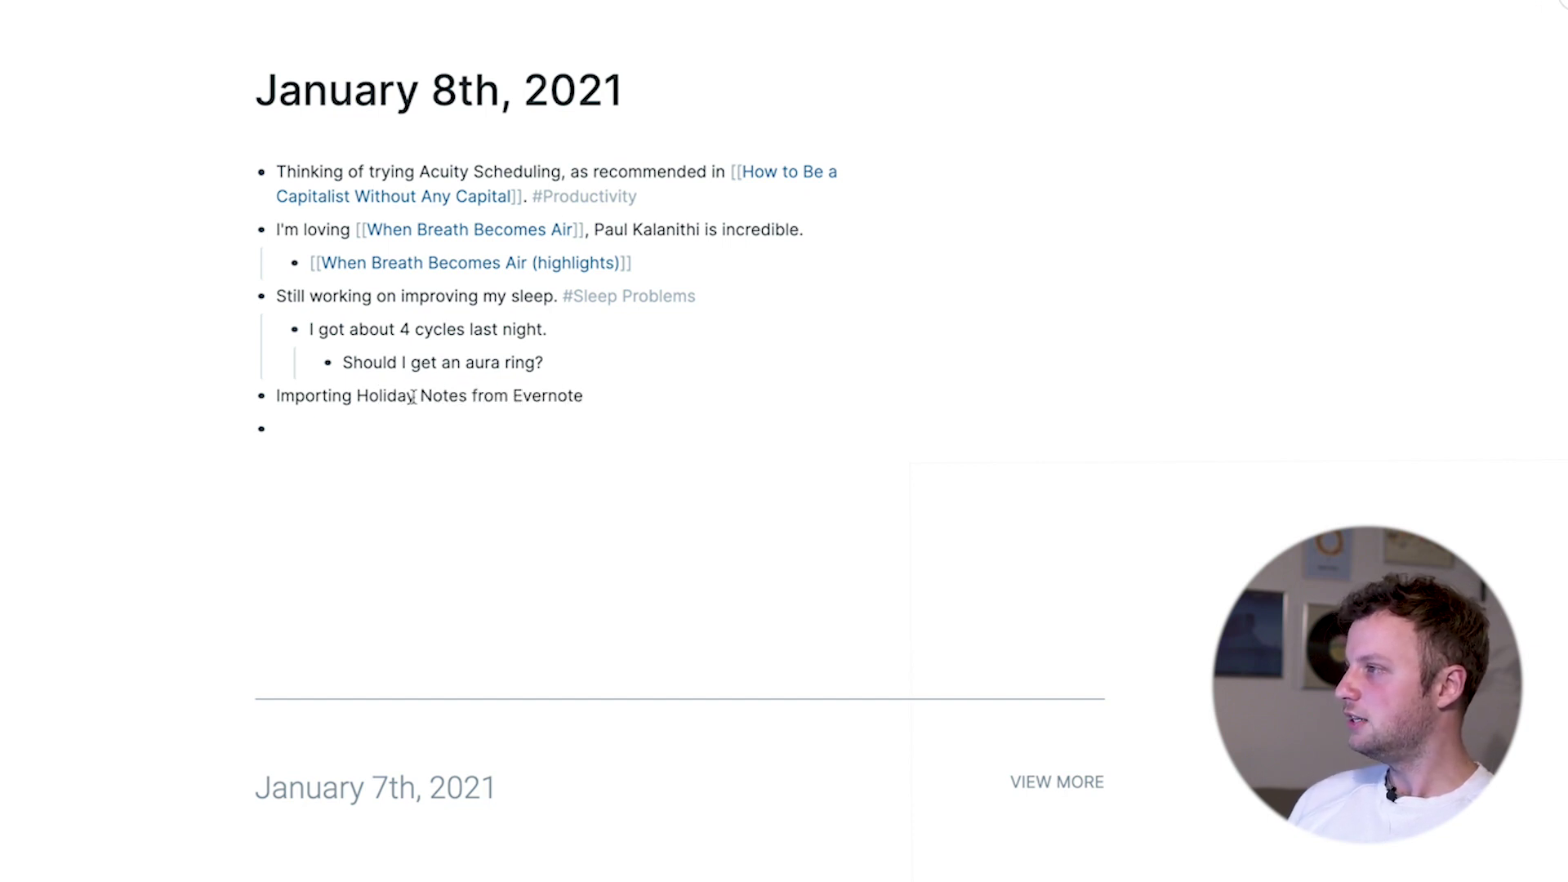
Step: Turn "Holiday" in the Evernote import bullet into a page link and open the Holiday page
drag(416, 397, 361, 397)
text([[)
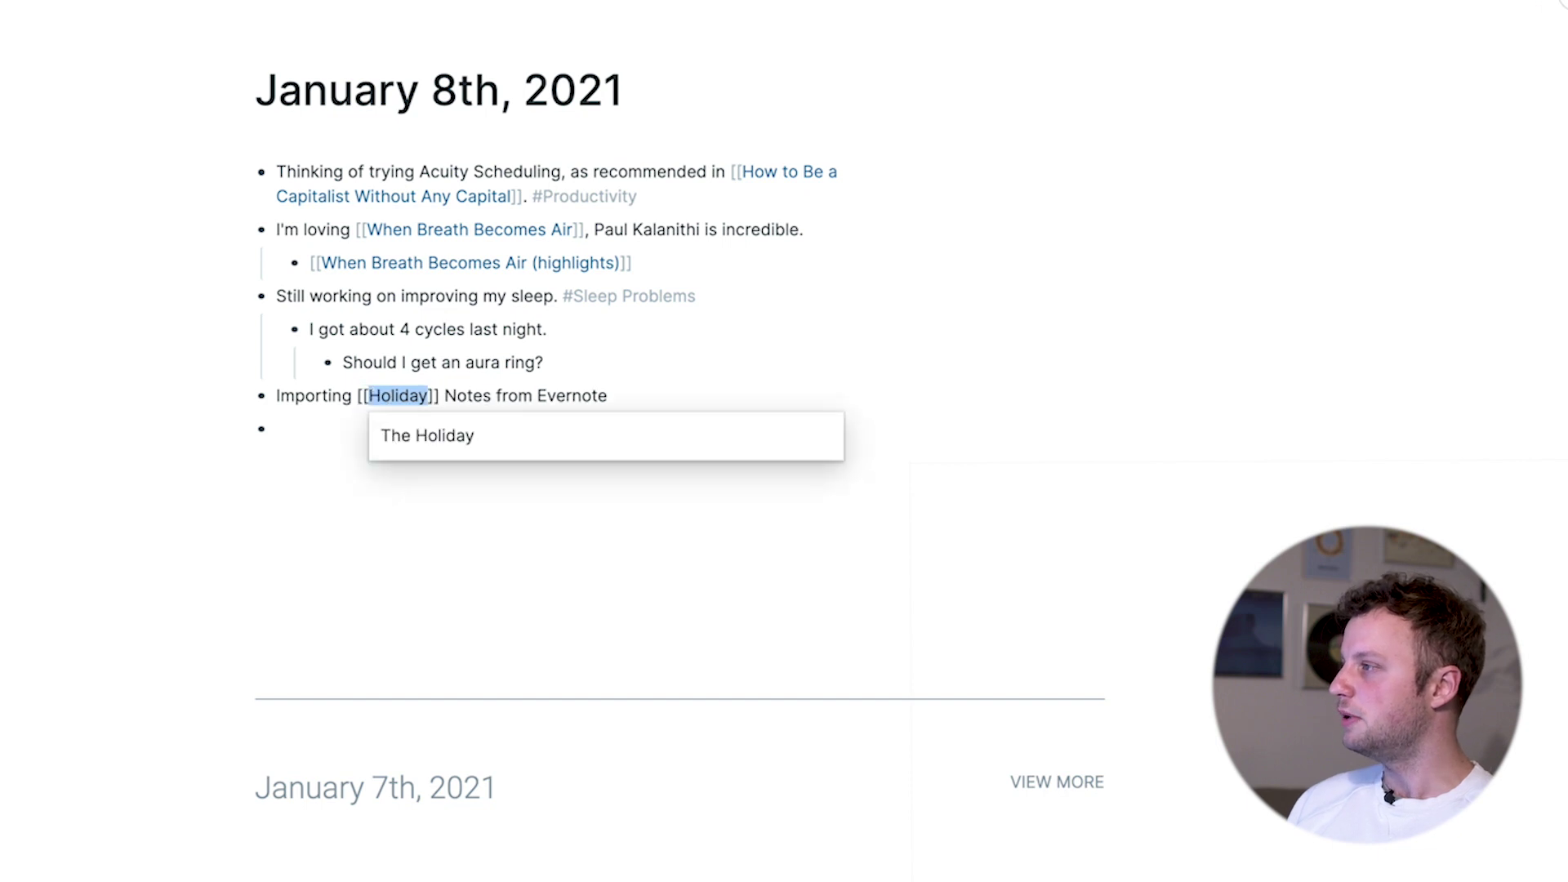
click(331, 413)
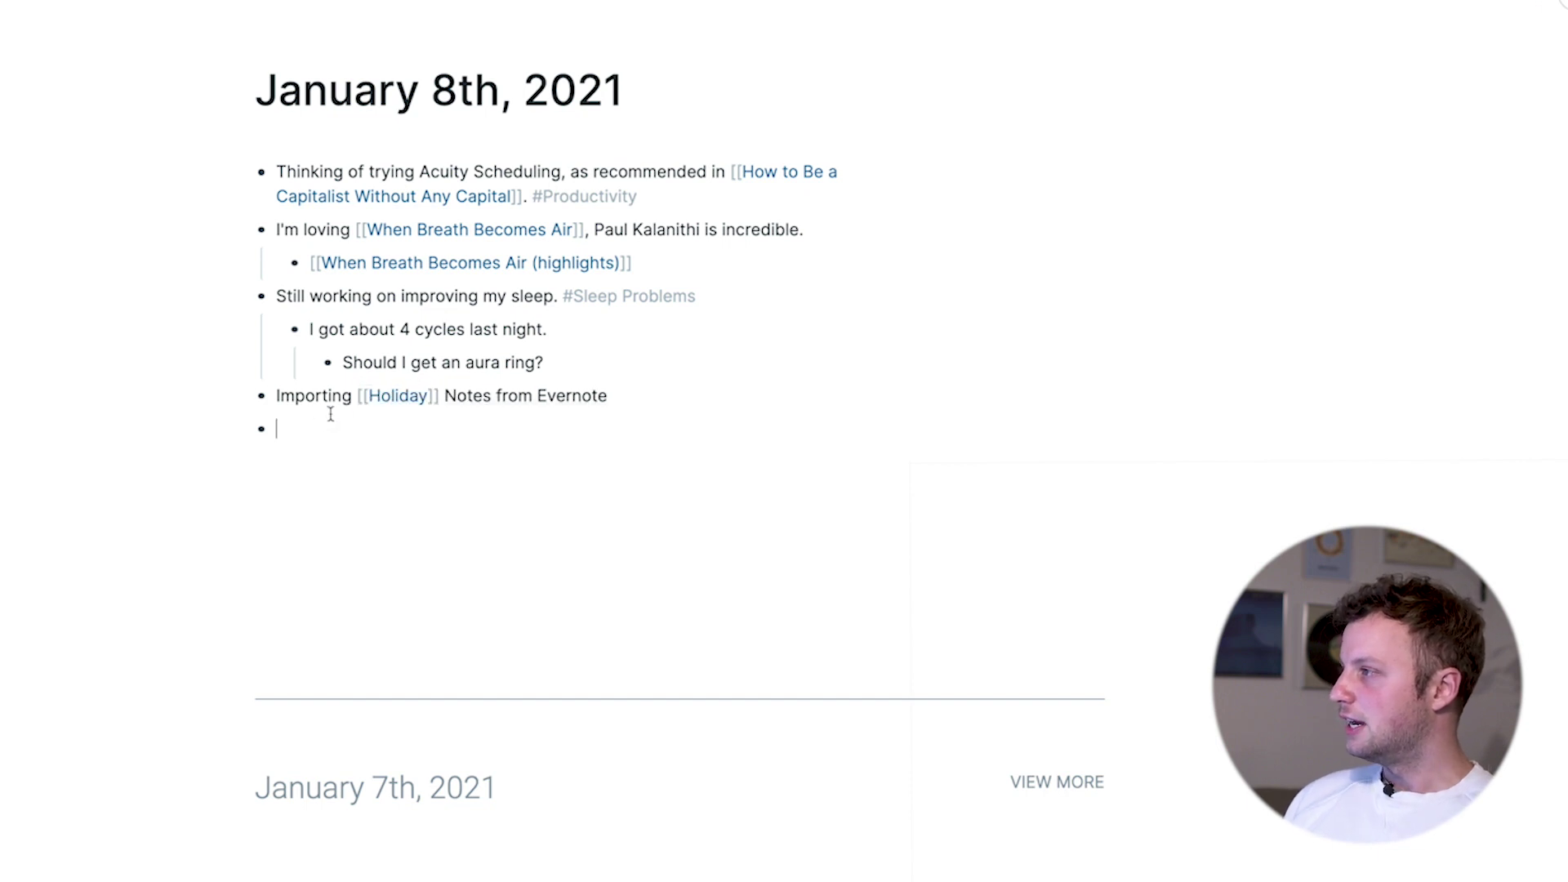
click(402, 396)
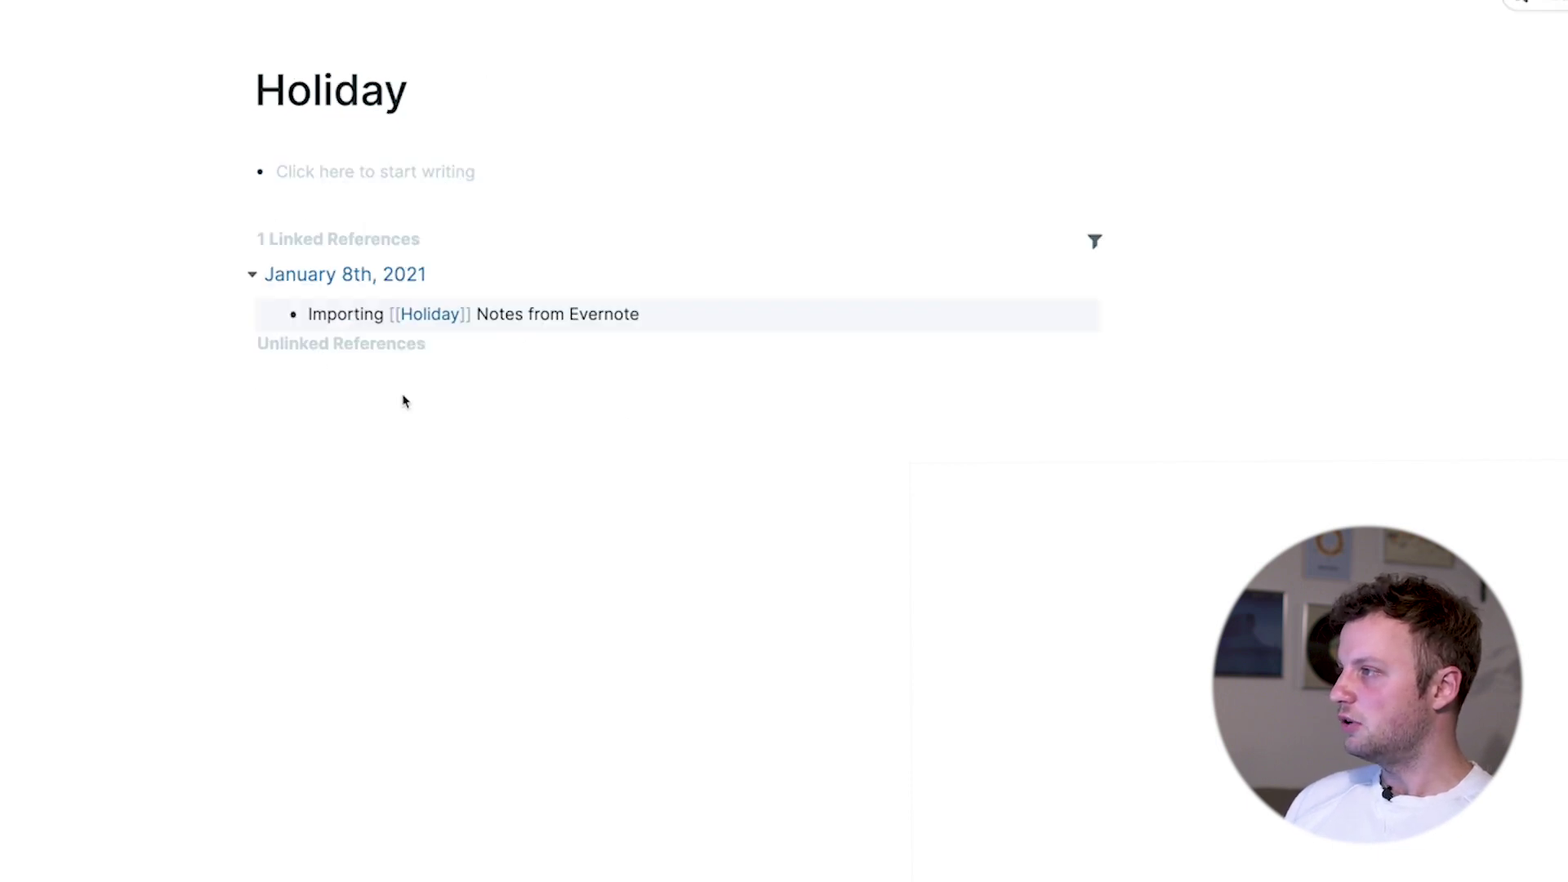
click(378, 173)
text(https://bucketlistjourney.net/christmas-bucket-list-things-to-do-this-holiday-season/)
key(Return)
key(Tab)
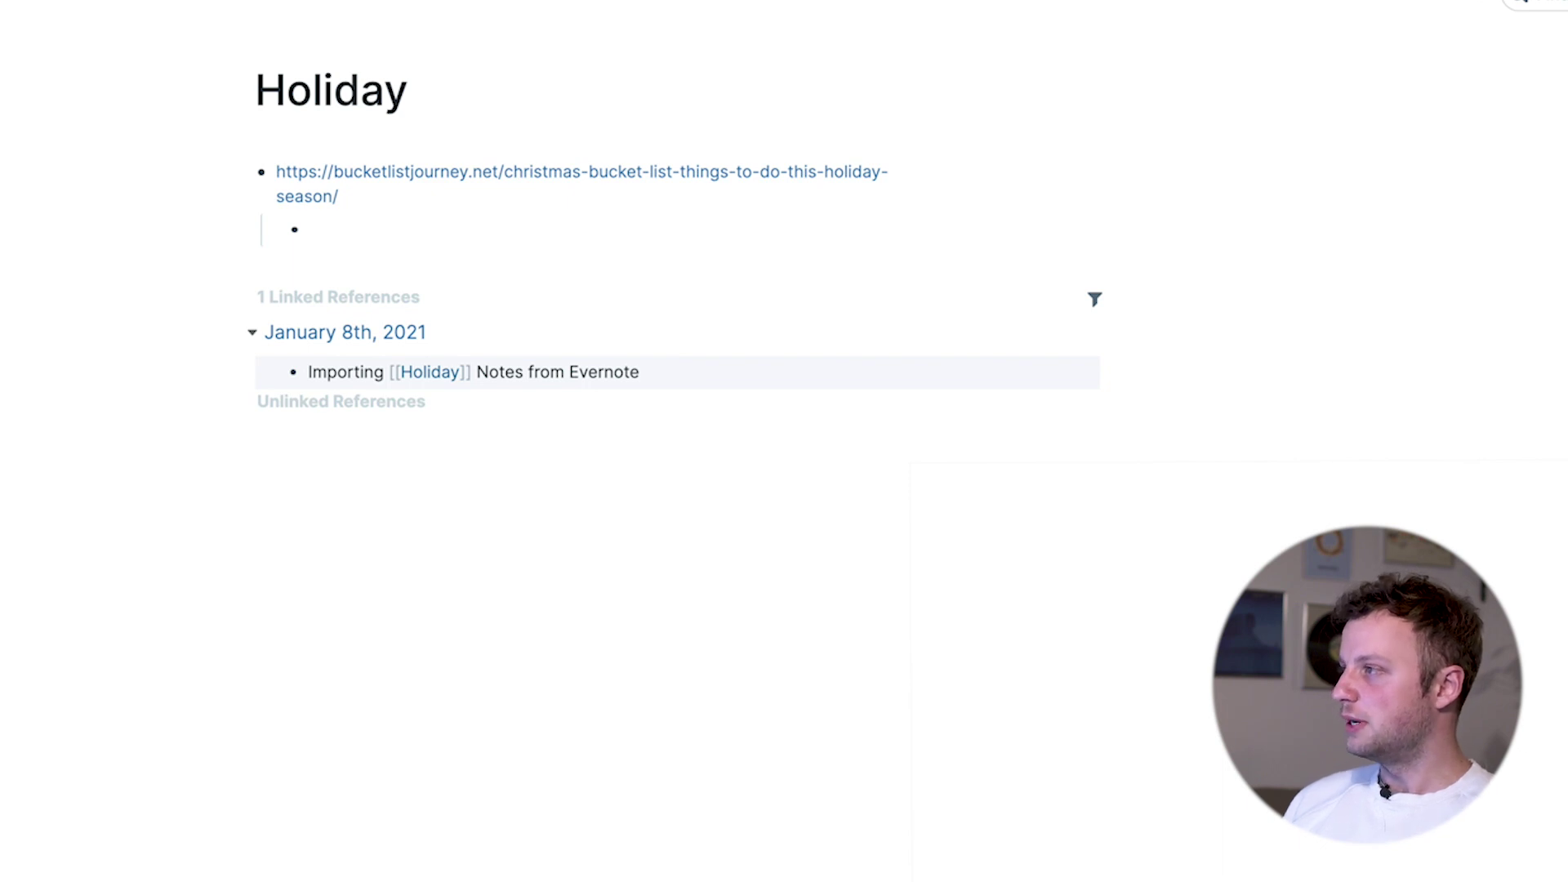
Step: Insert the article's two paragraphs beneath the URL and nest the text from "and usually by the time" under the first sentence
text(The holidays always seem to arrive way too quickly. and usually by the time I even think about decorating with boughs of holly it has turned into ‘oh crap’ I forgot to buy Aunt Mary her annual set of dish towels and then also frantically calling the local bakery for my contribution to the cookie exchange. Ugh! How about this year all of us overworked, frazzled procrastinators have a fun plan to keep us on track? A Christmas Bucket List filled with fun things to do can be that plan. Start this holiday bucket list in early December and it will not only keep you on a better schedule for the season, but the activities will also get you in the spirit of Christmas.)
key(Return)
key(Tab)
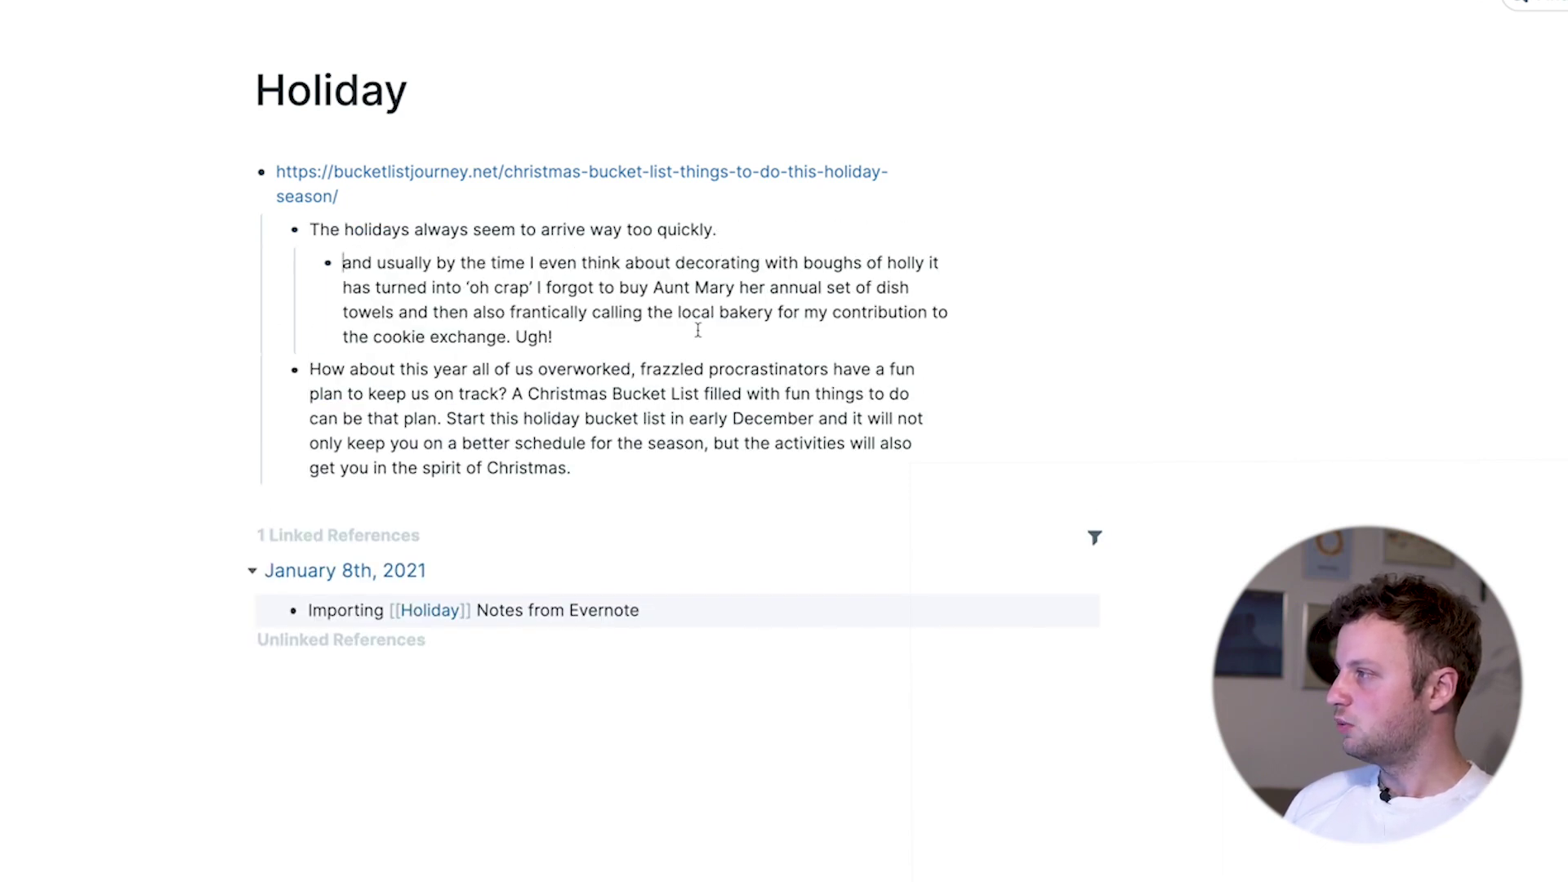
Step: Split the "How about this year" paragraph into progressively nested bullets at "A Christmas Bucket List" and "Start this holiday bucket list"
click(513, 394)
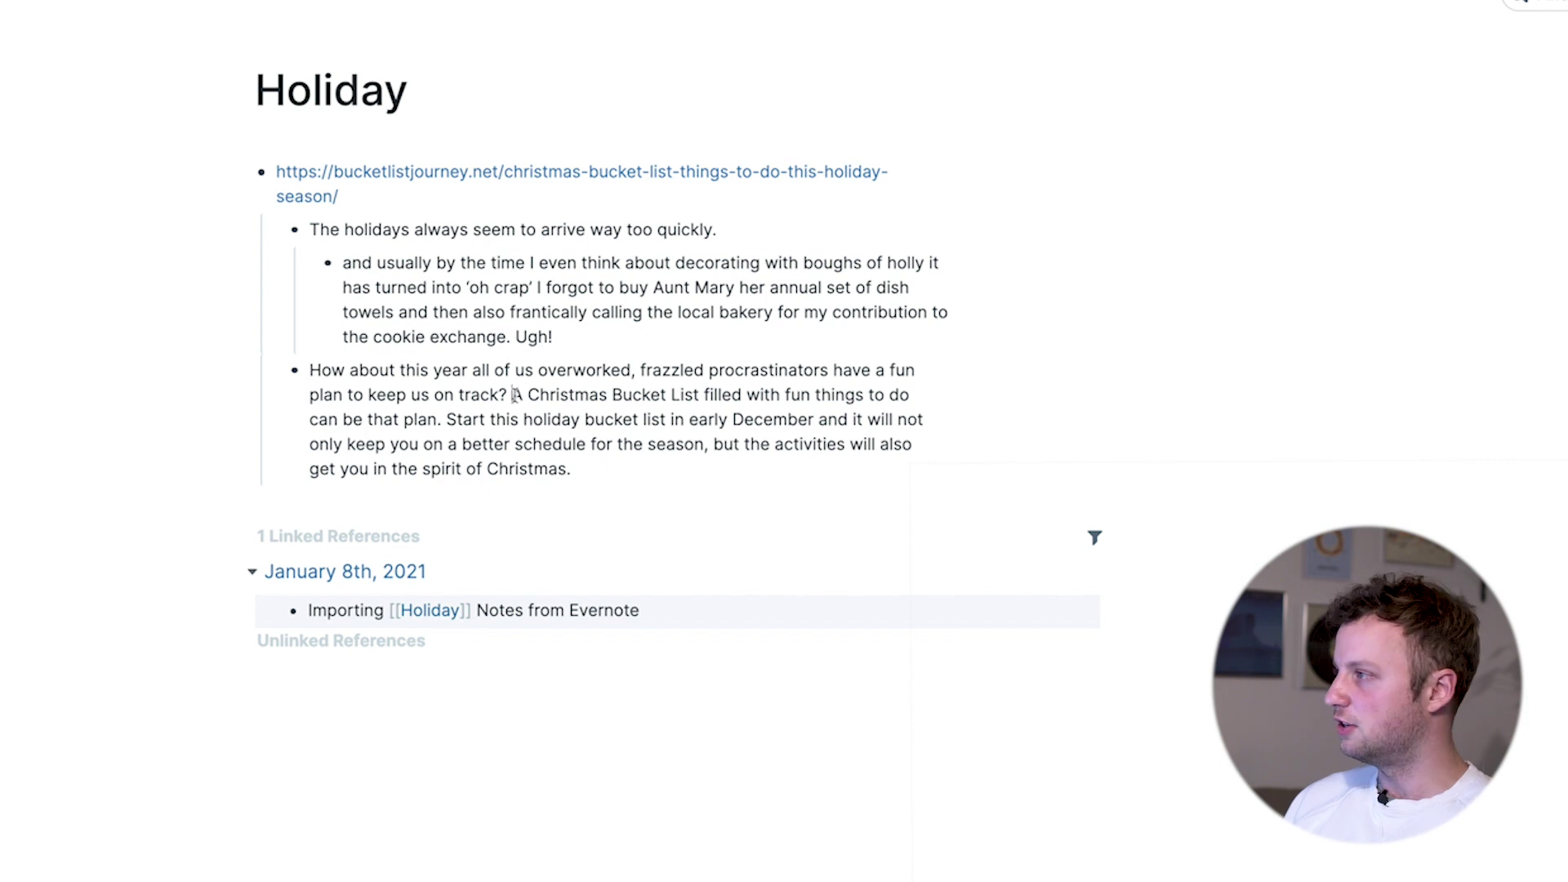
key(Return)
key(Tab)
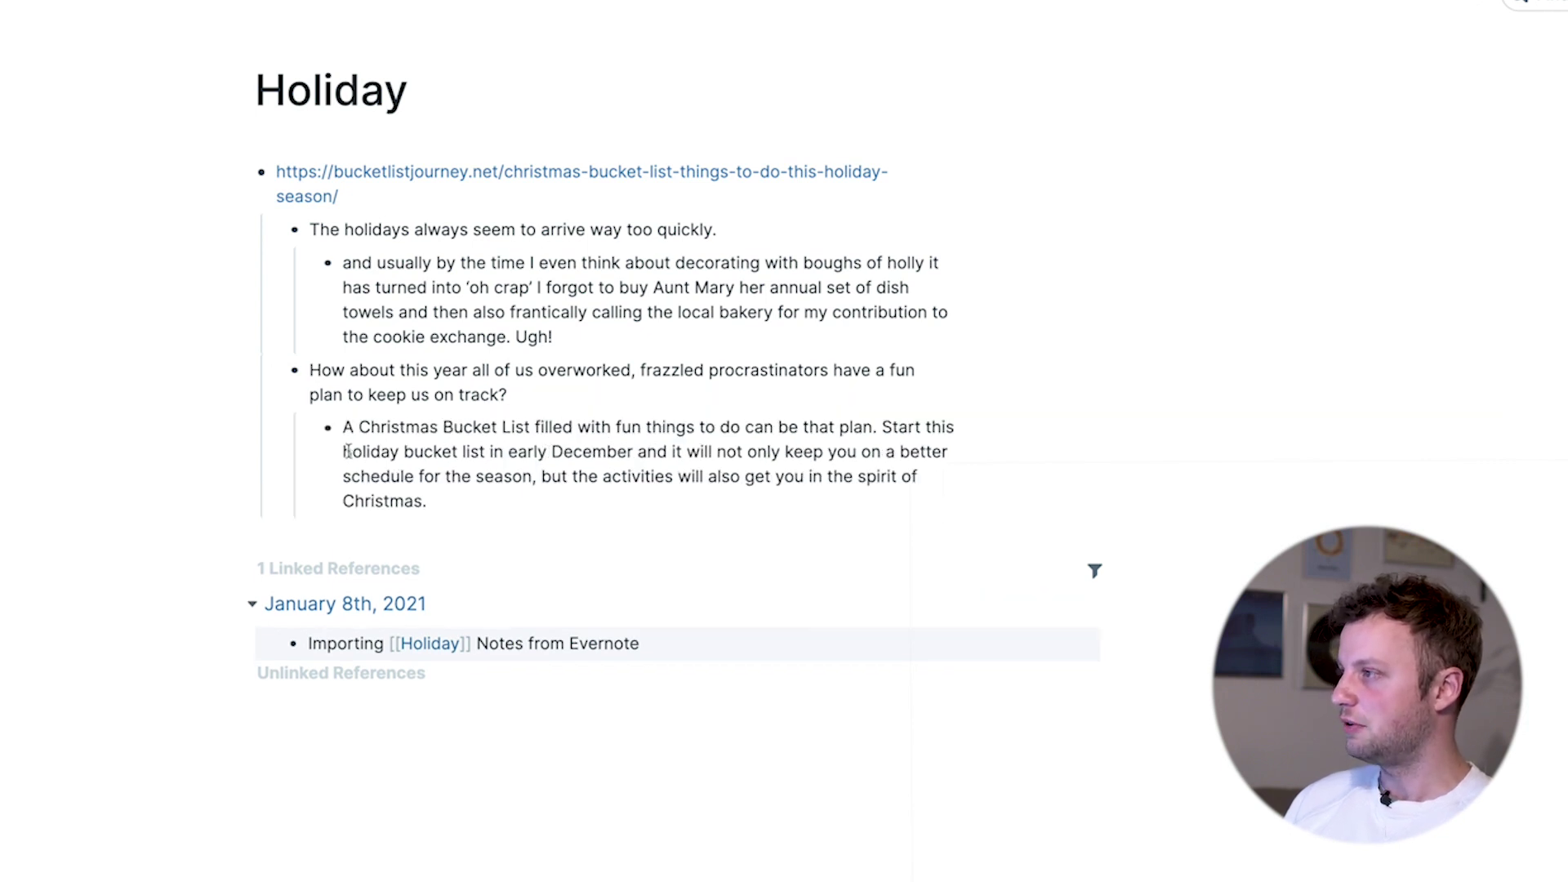
click(881, 427)
key(Return)
key(Tab)
Step: Turn "Christmas" in the last article bullet and the aunt's name in the "and usually" bullet into page links
double_click(448, 512)
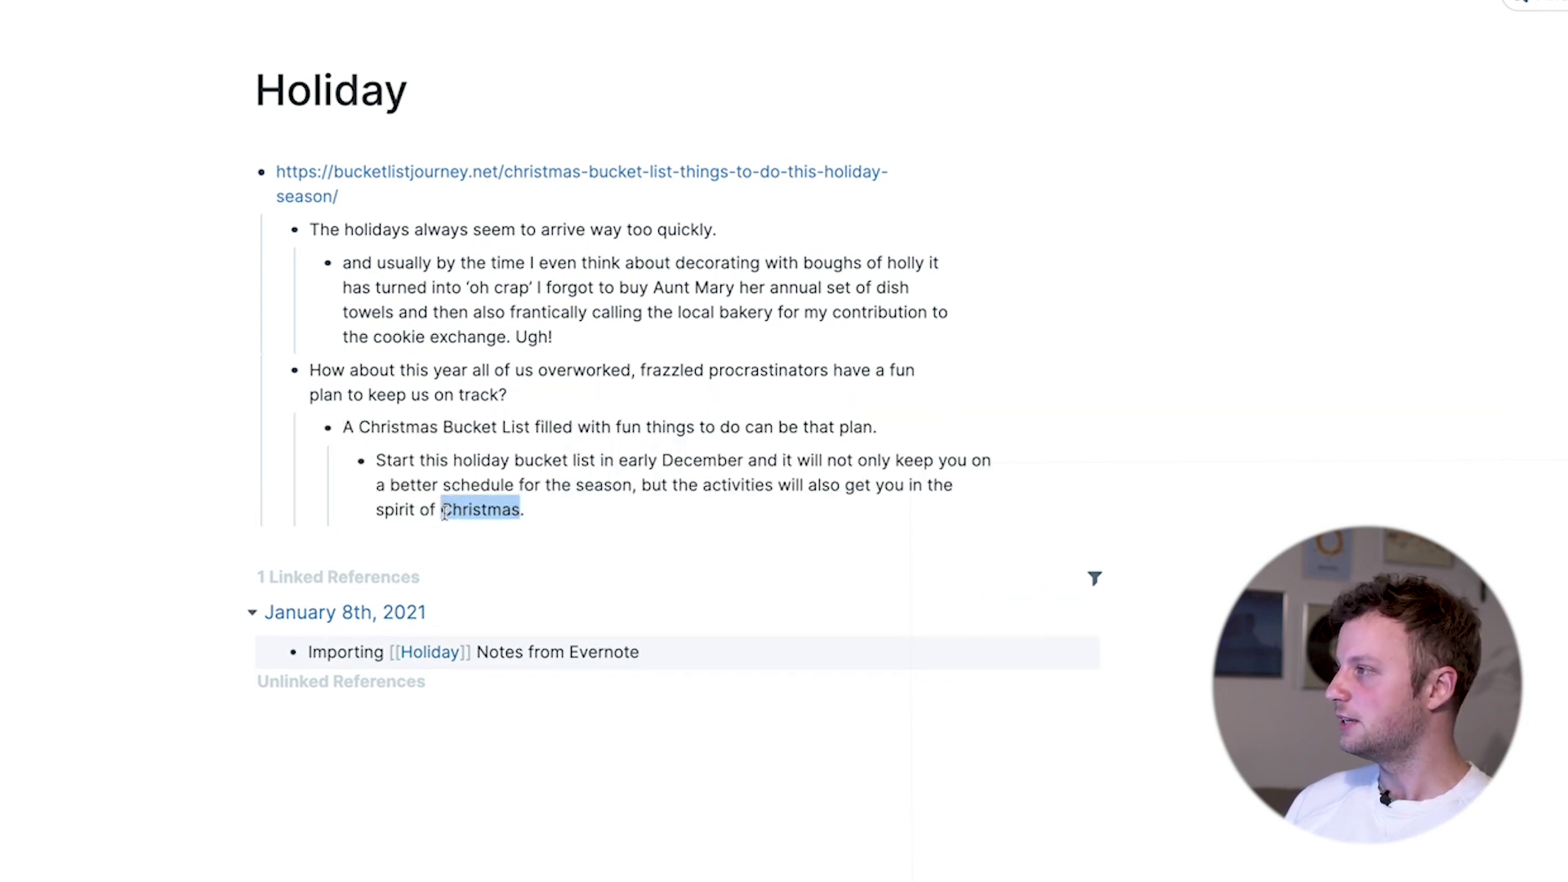
text([[)
key(Escape)
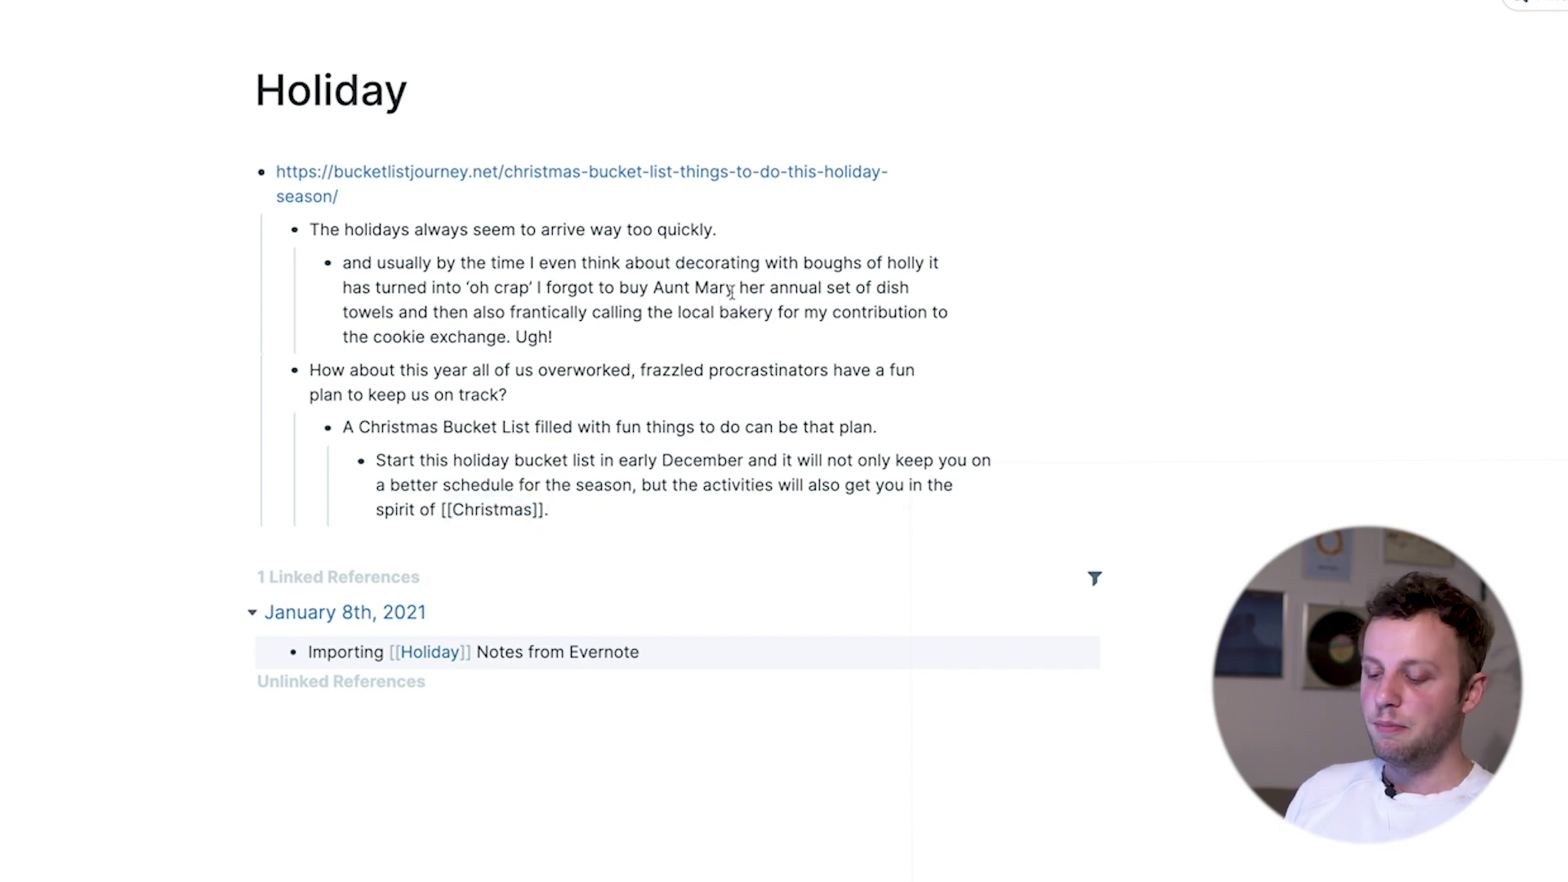
drag(735, 290, 666, 290)
text([[)
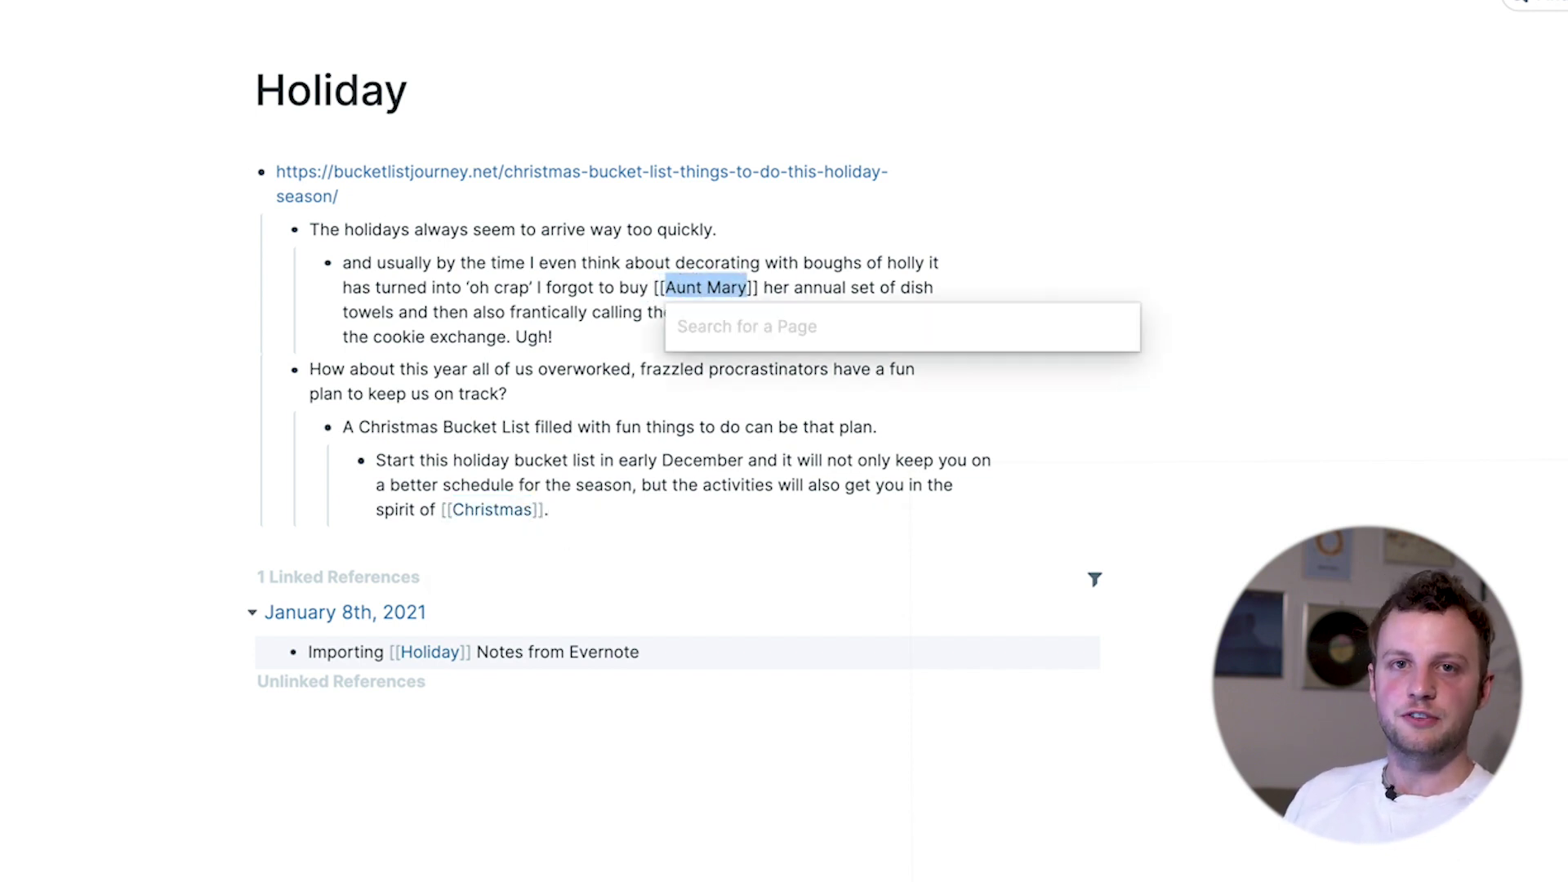
key(Escape)
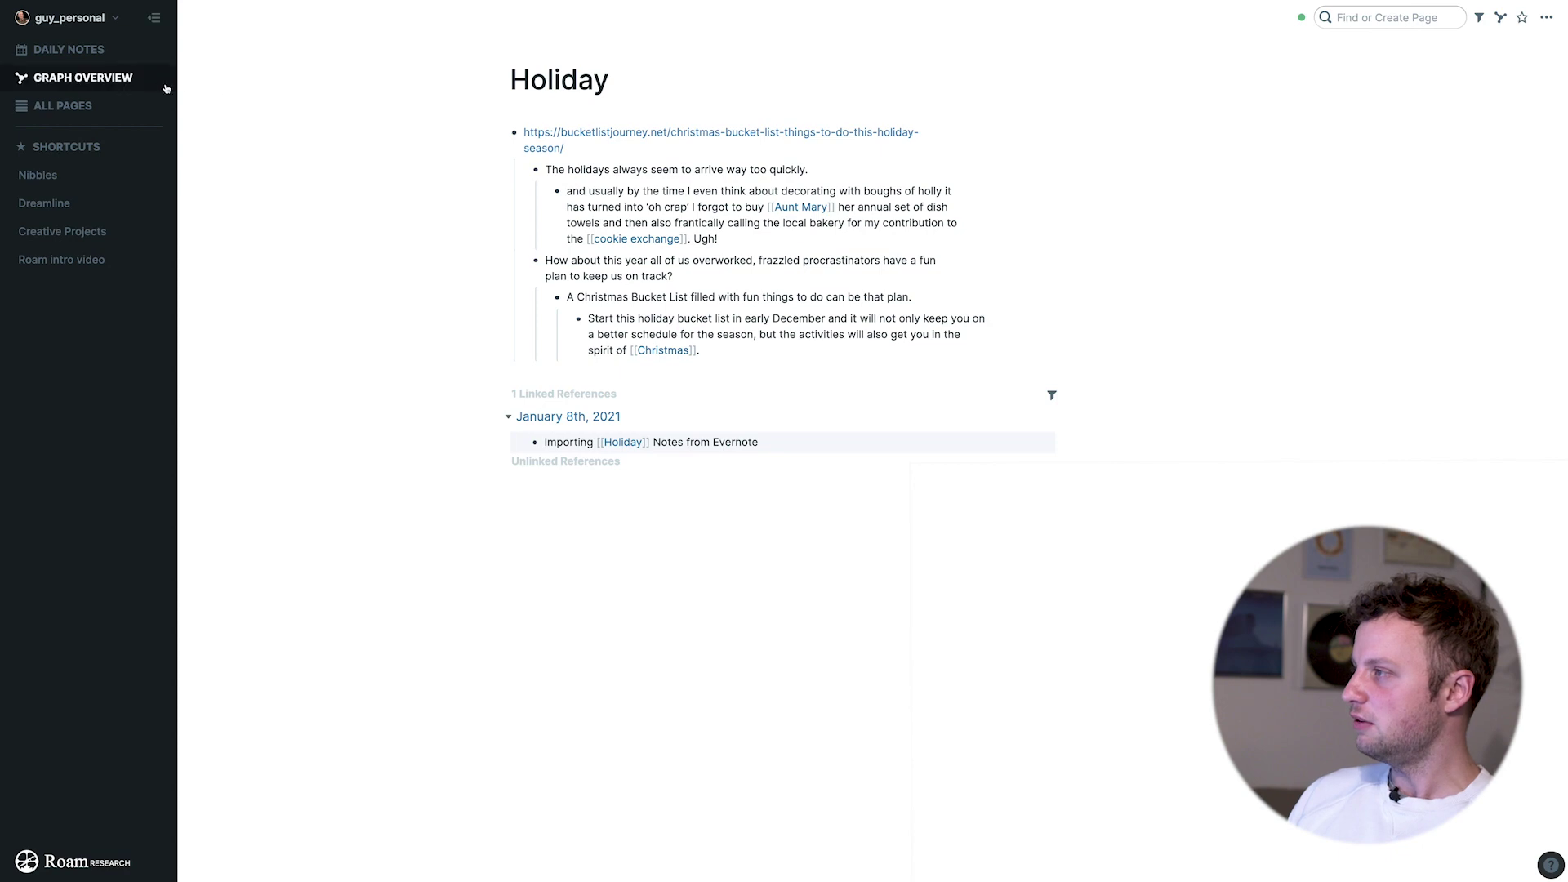
Step: Open the graph overview and examine the cluster around the Journal - Stream of Consciousness node up close
click(102, 79)
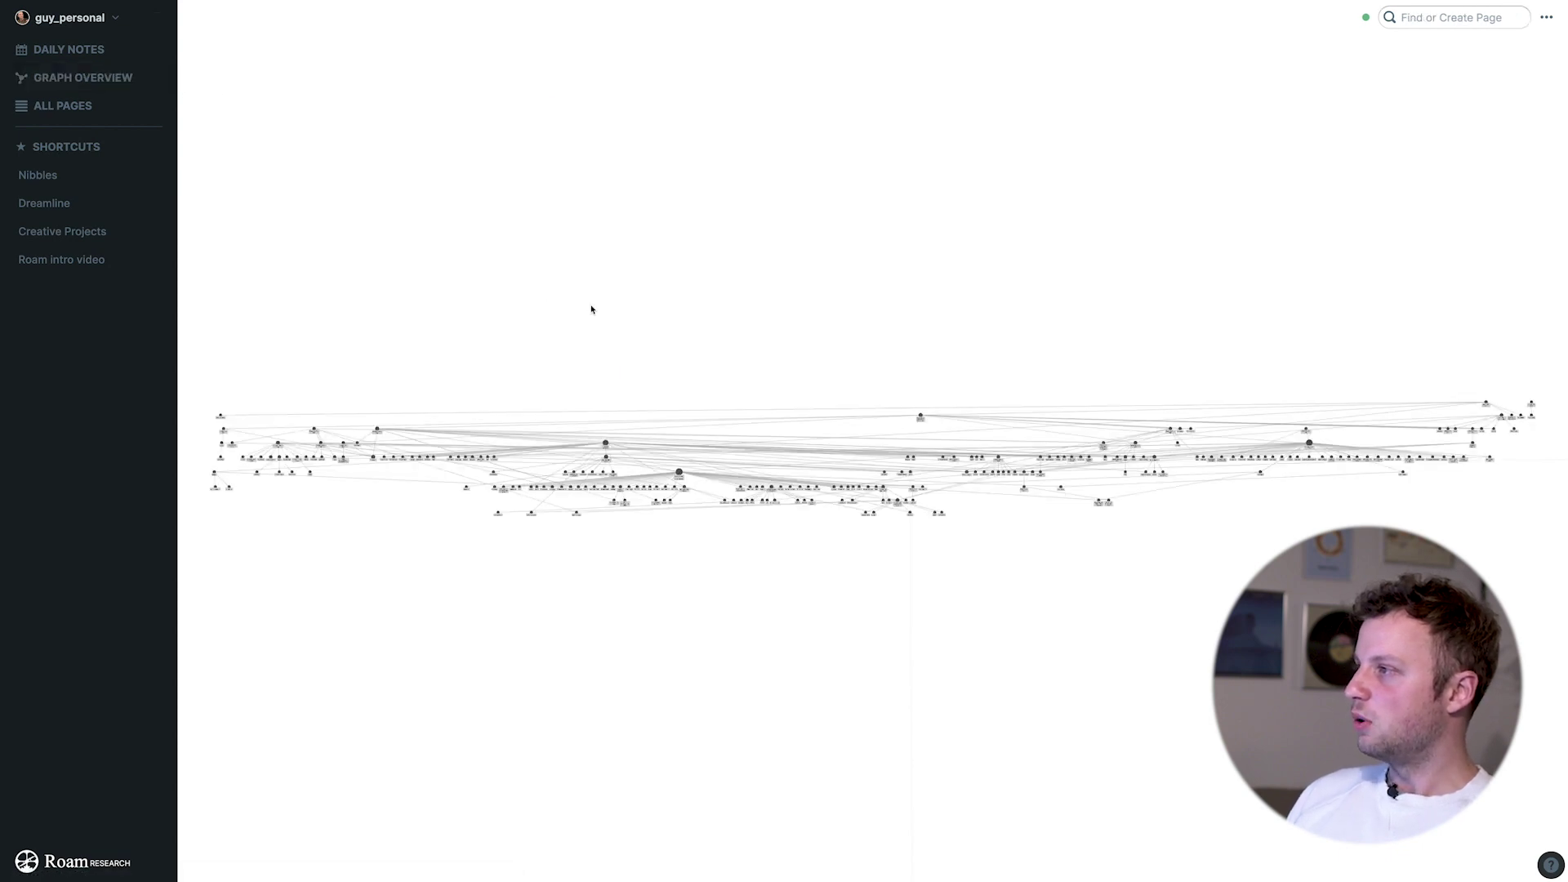
scroll(872, 449, up, 6)
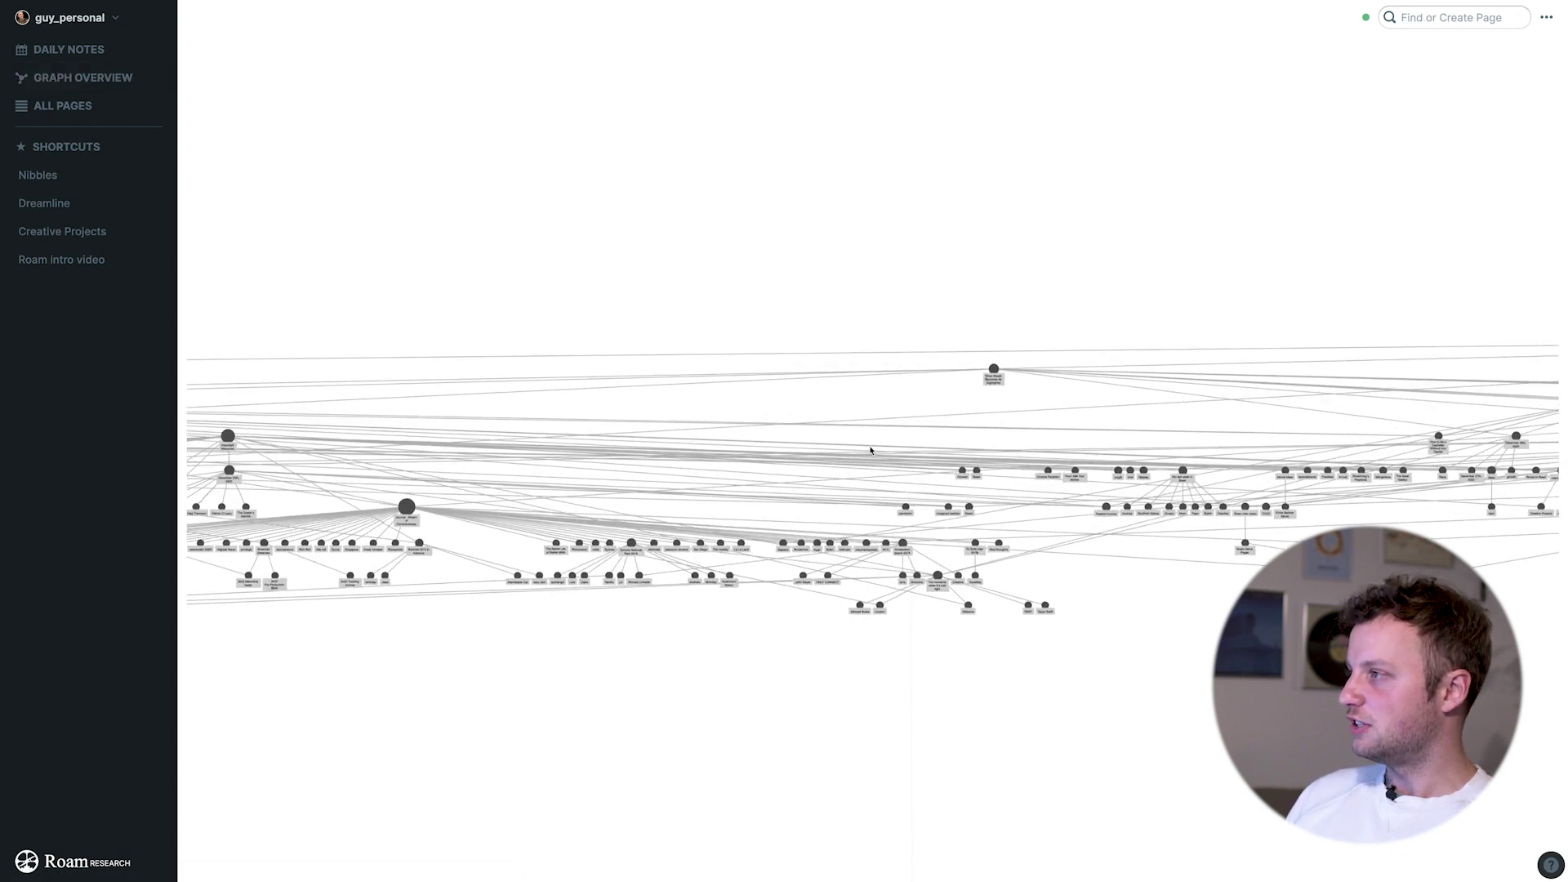
click(972, 111)
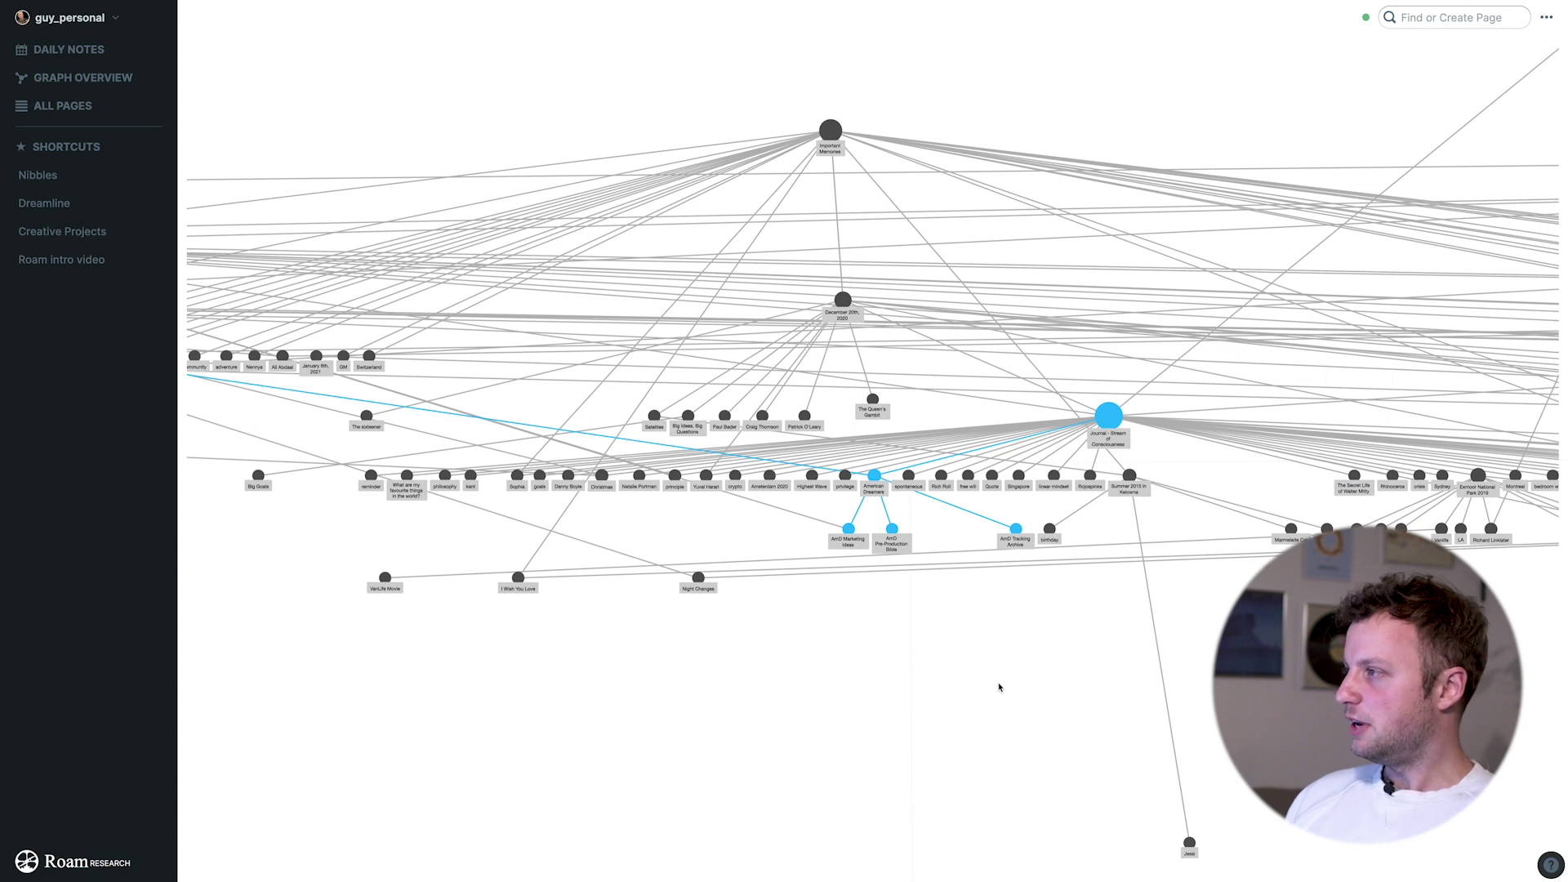
Step: Explore the graph by highlighting the connections of the December 2020 date, American Dreamers and free will nodes and repositioning several nodes
drag(708, 477, 716, 525)
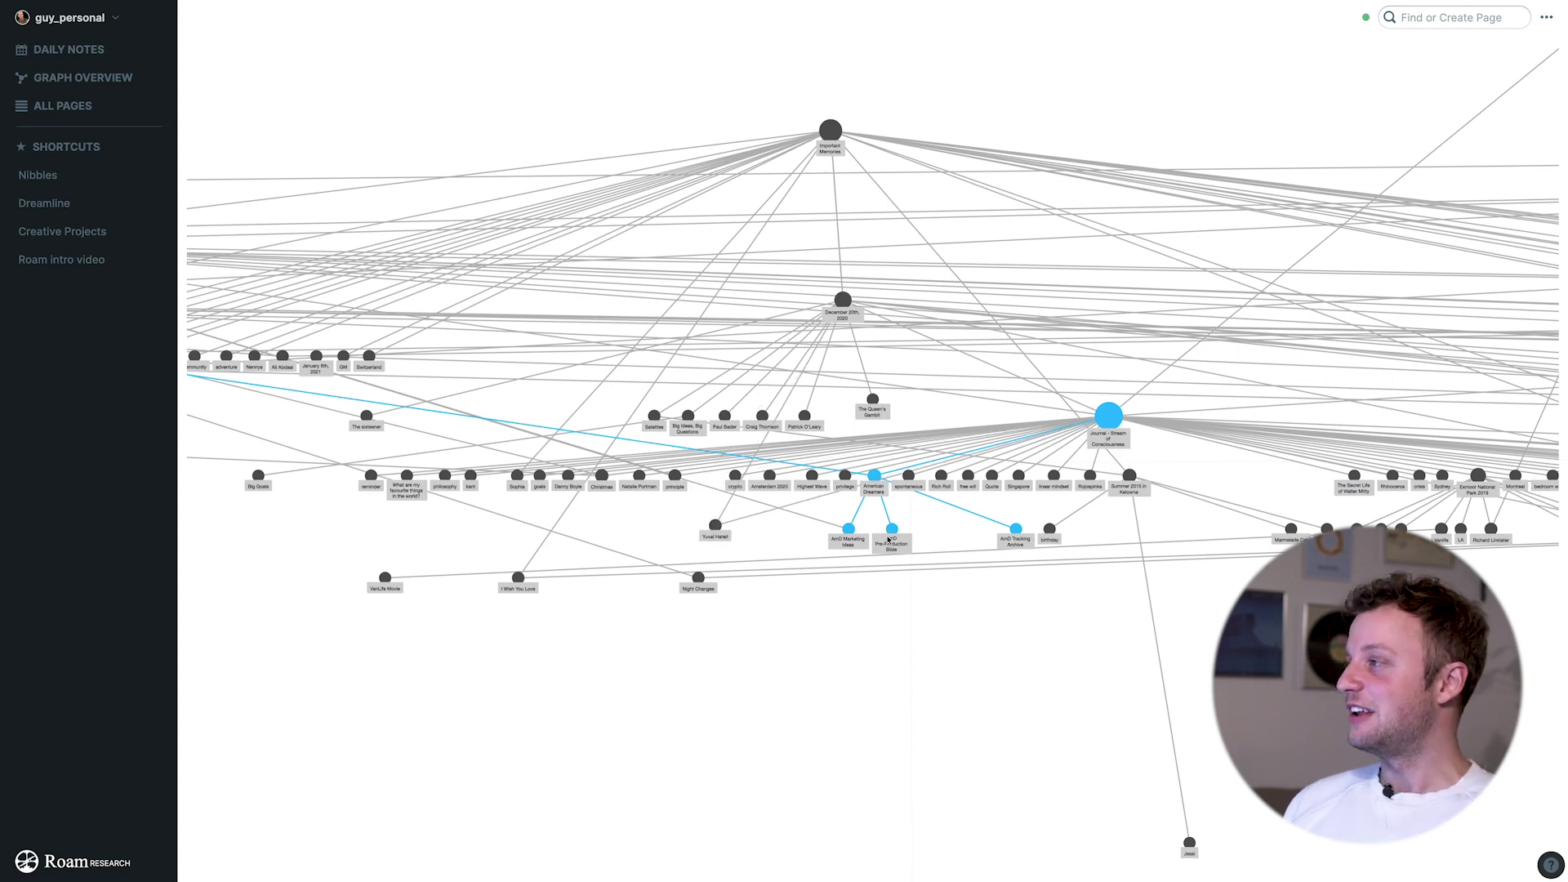
click(844, 301)
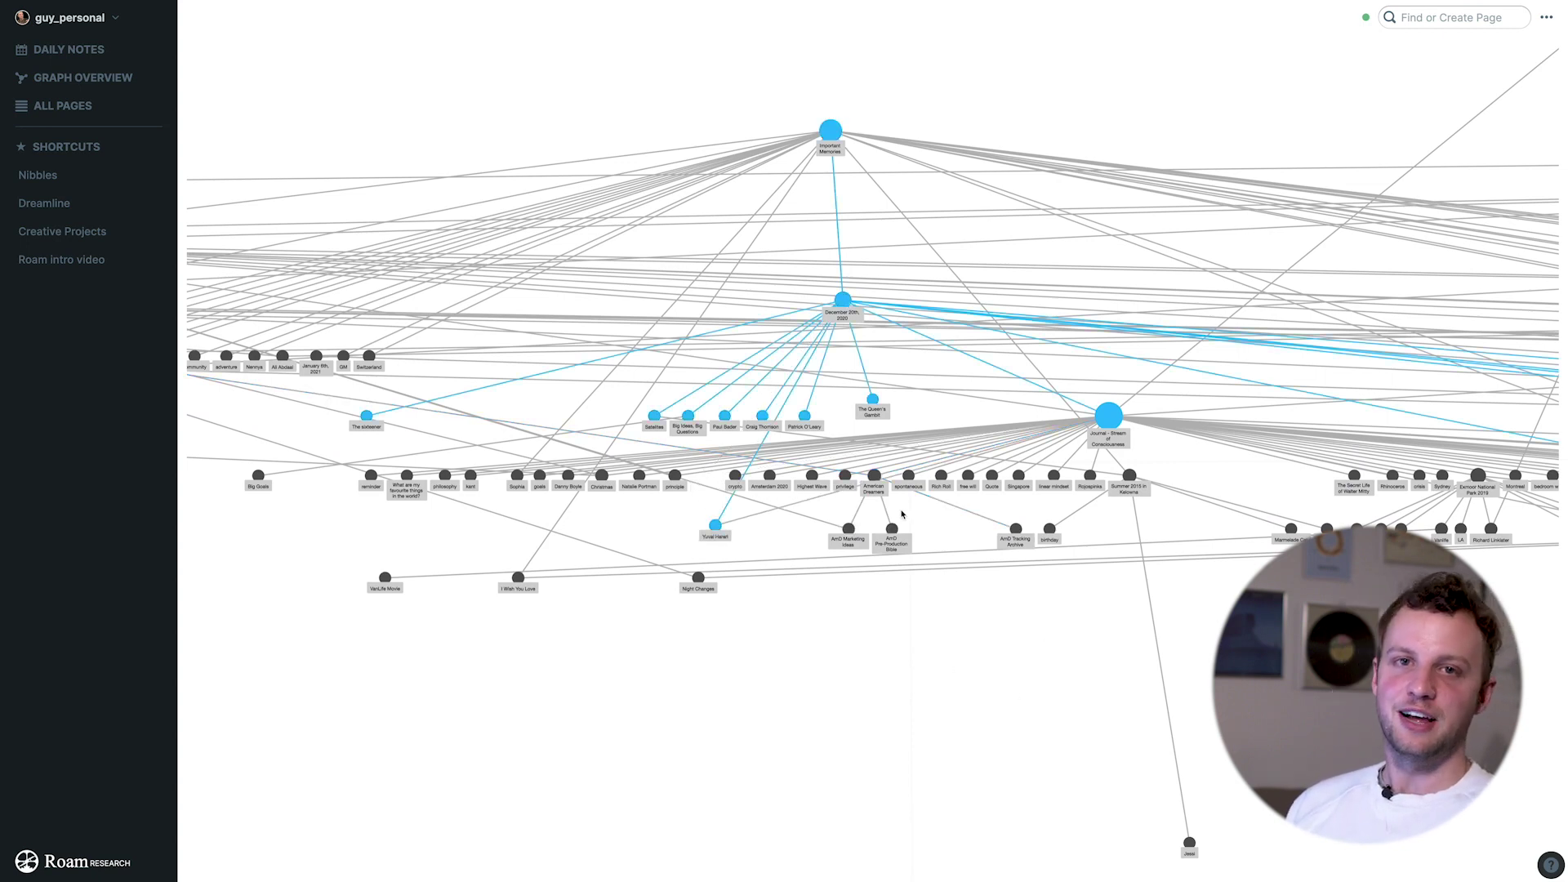
click(873, 477)
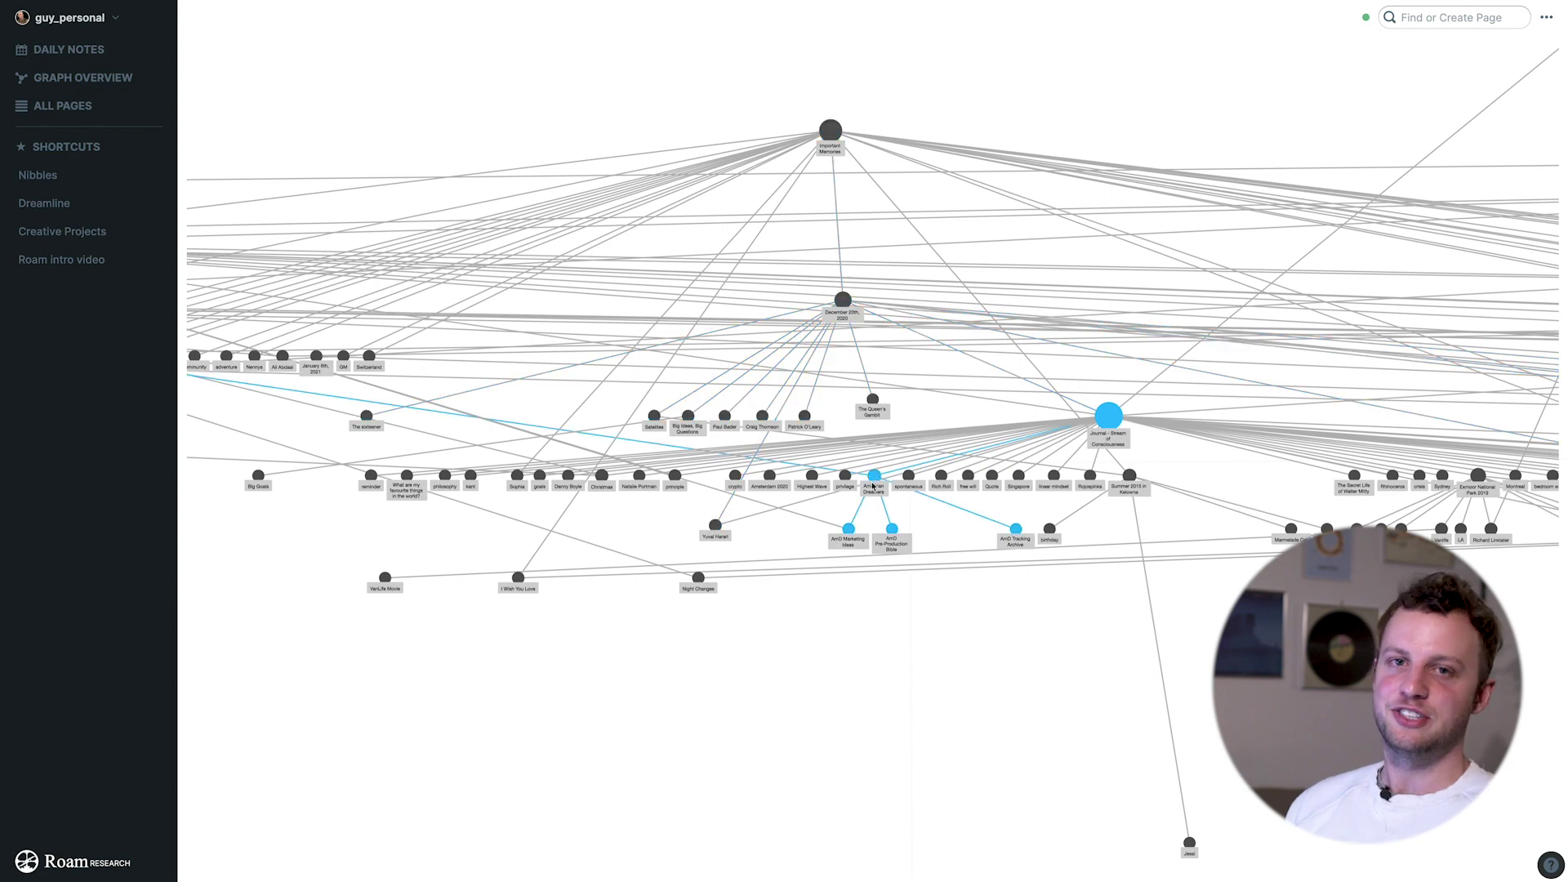
click(968, 477)
drag(655, 417, 634, 398)
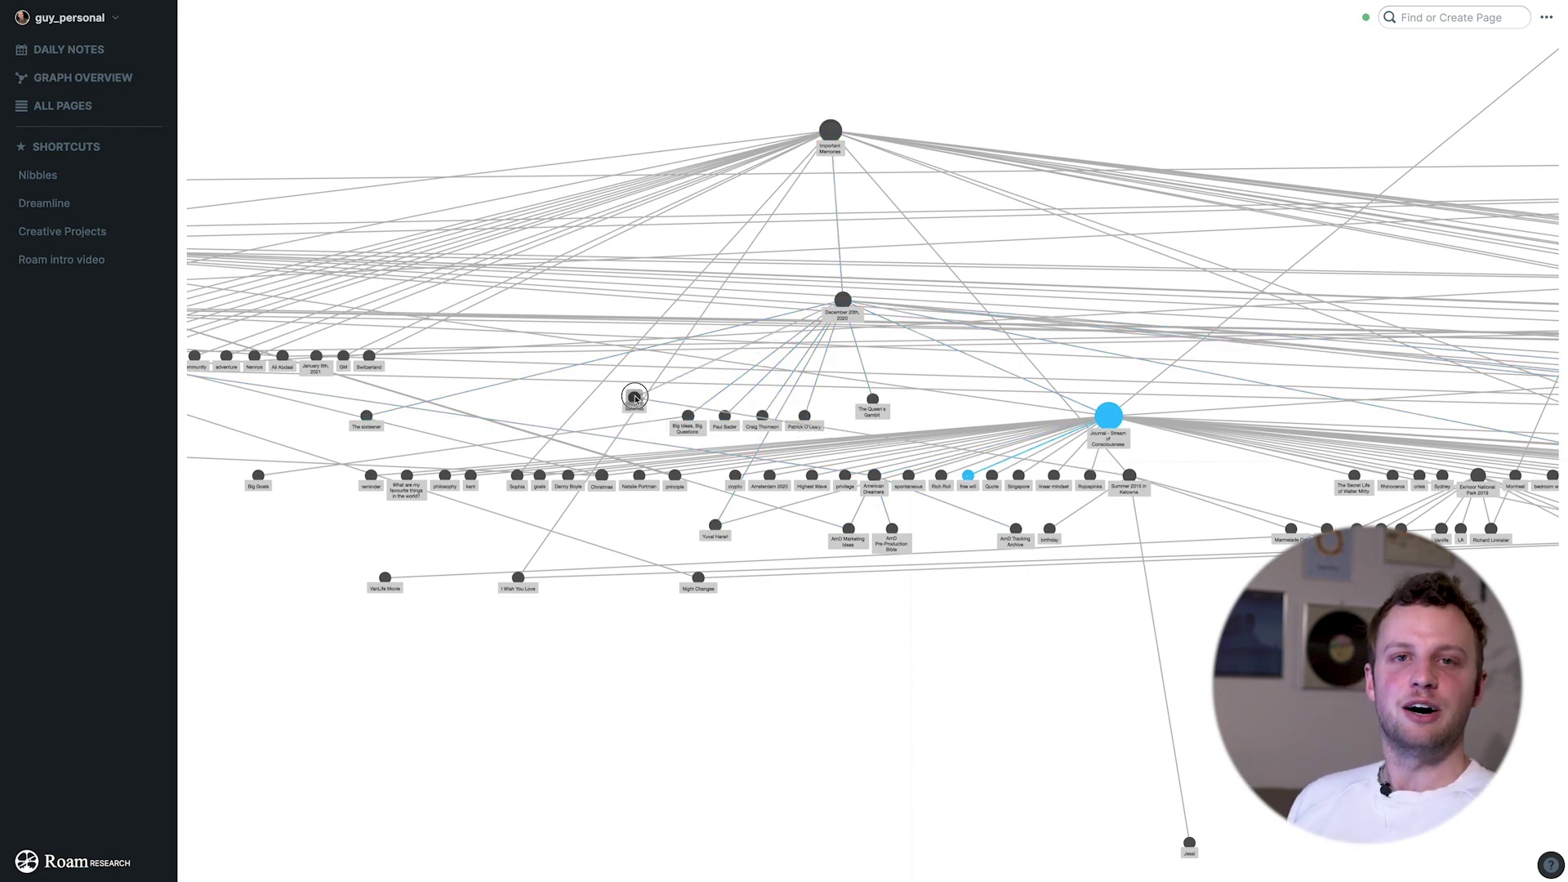
drag(875, 478, 923, 402)
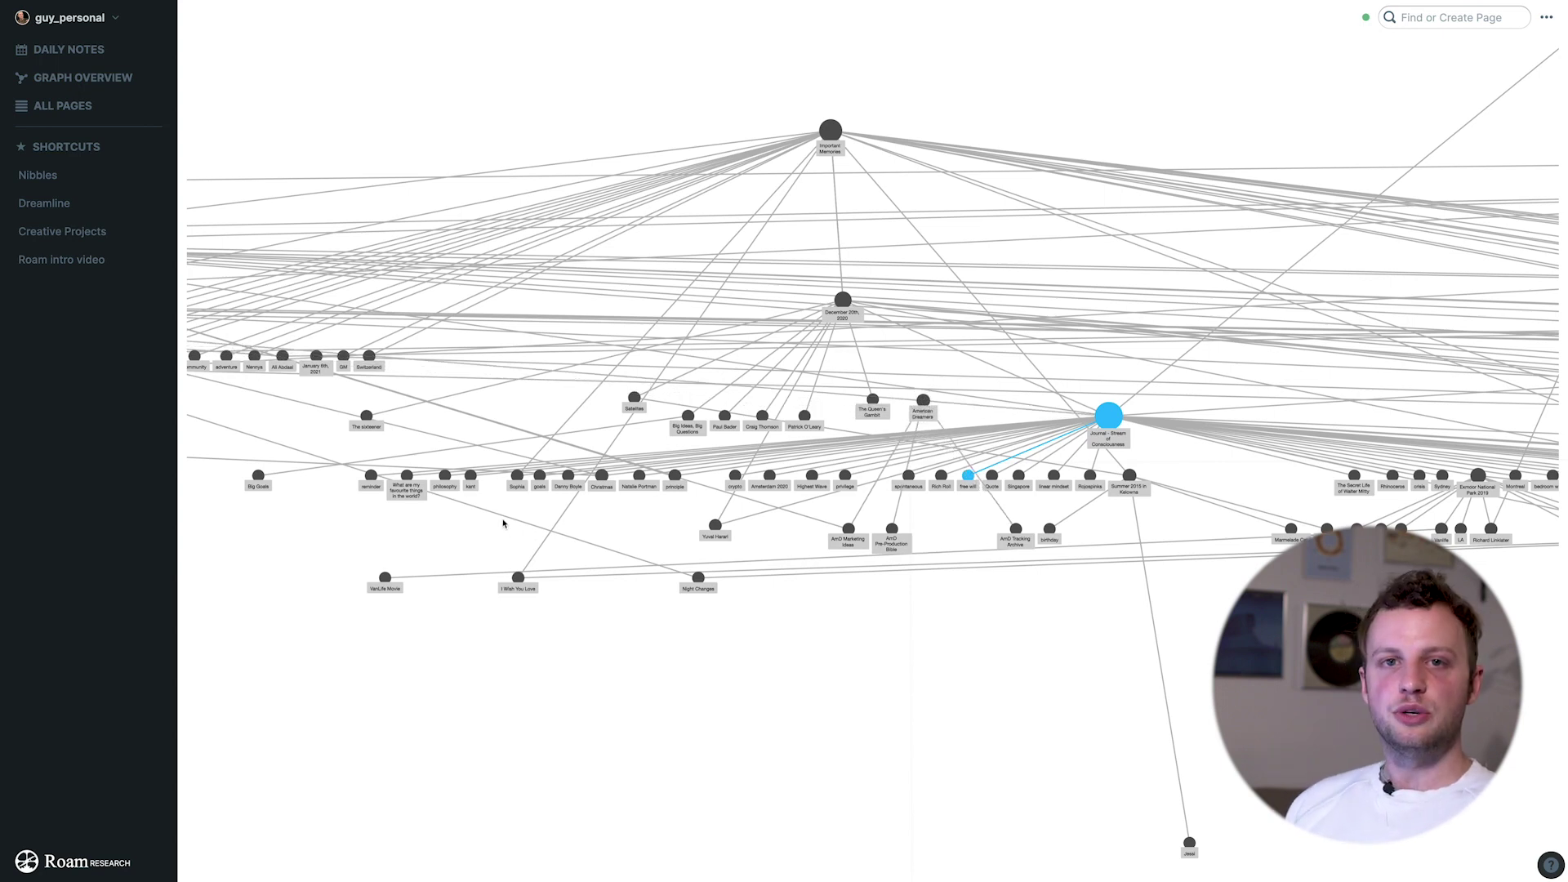
drag(374, 360, 408, 377)
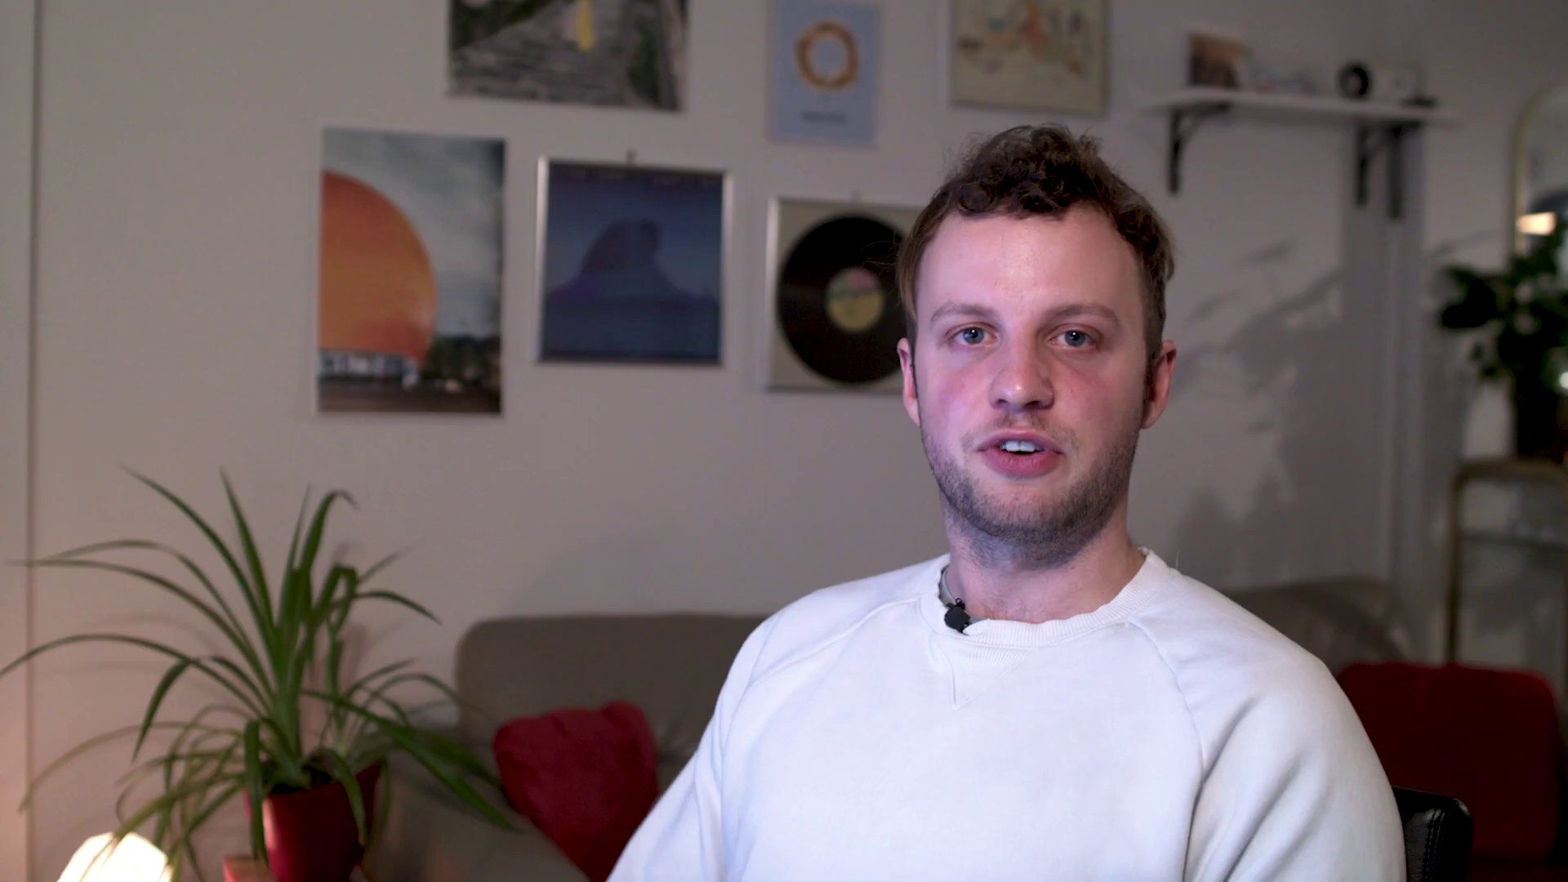